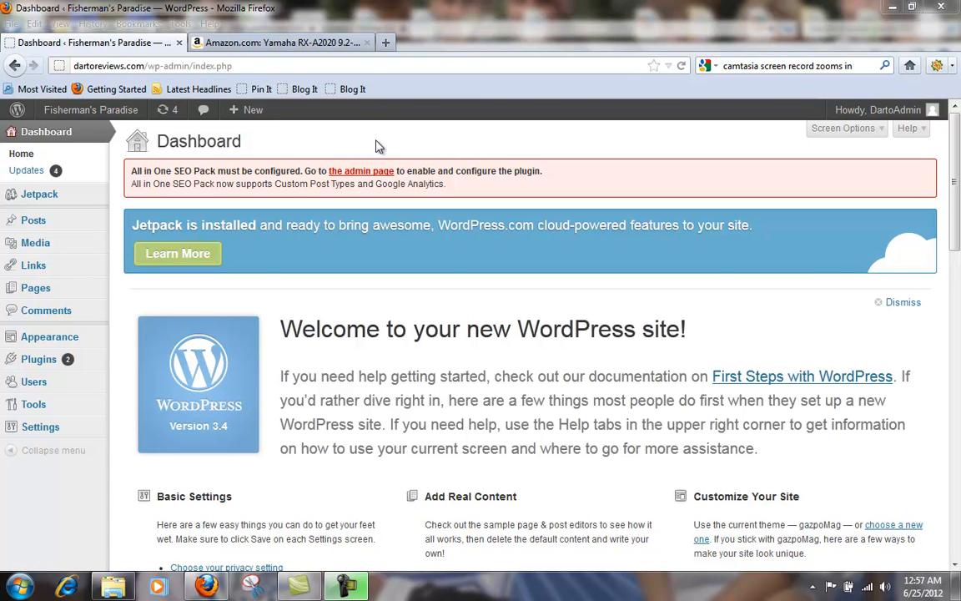
Step: Check the Yamaha RX-A2020 product page on Amazon, and start a new post in the WordPress admin
{"action": "left_click", "coordinate": [257, 43]}
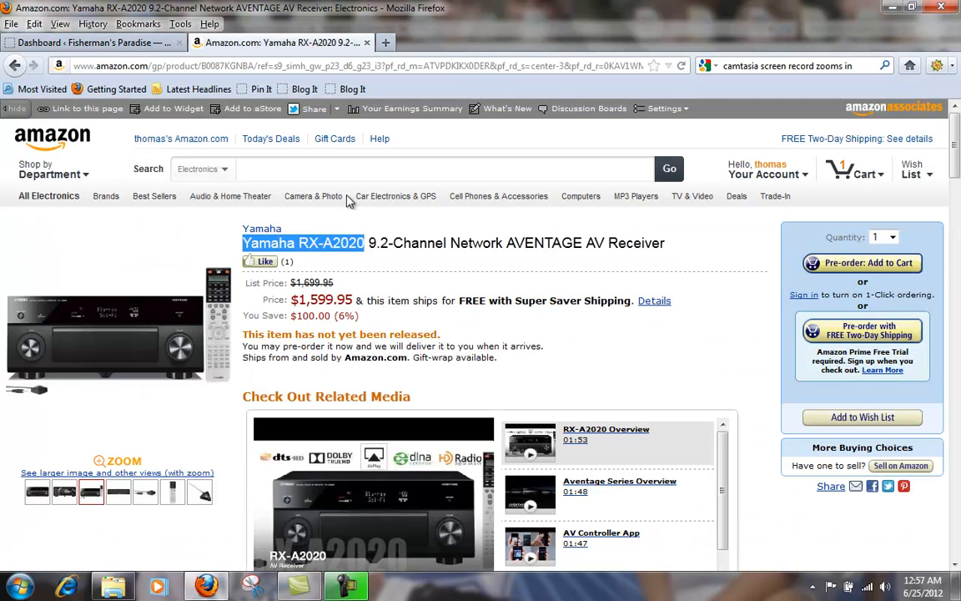
{"action": "left_click", "coordinate": [305, 241]}
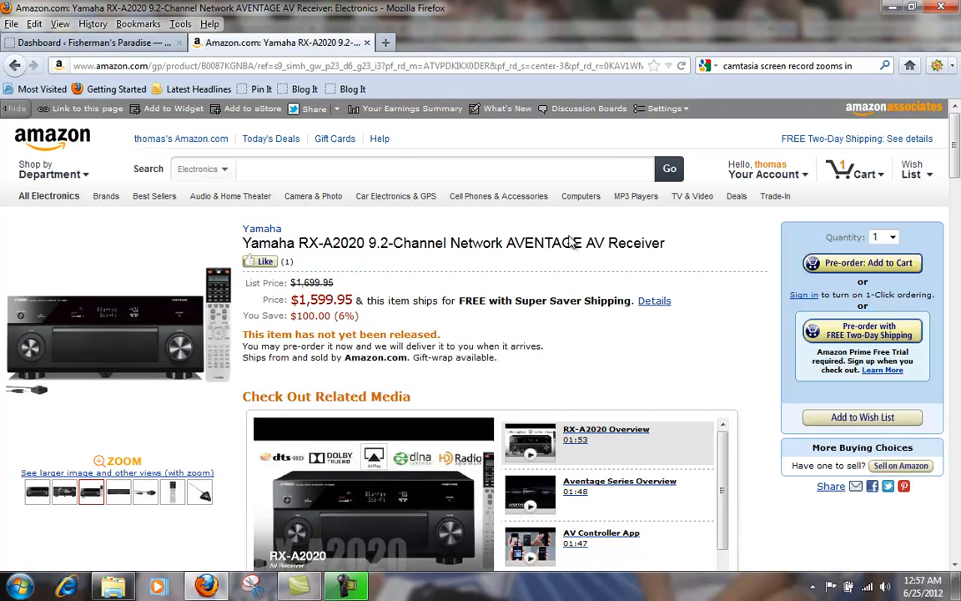
{"action": "left_click", "coordinate": [124, 44]}
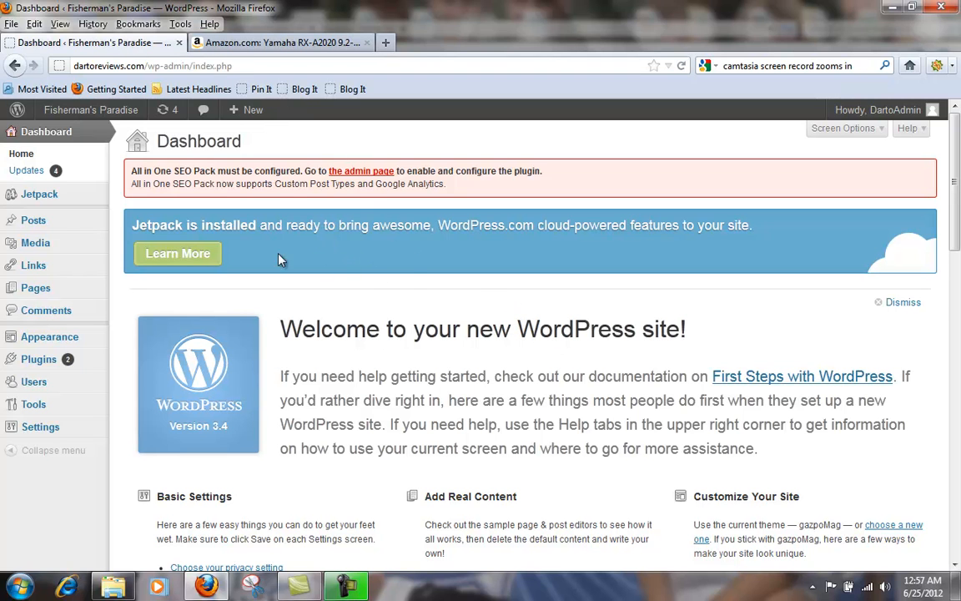
{"action": "mouse_move", "coordinate": [37, 220]}
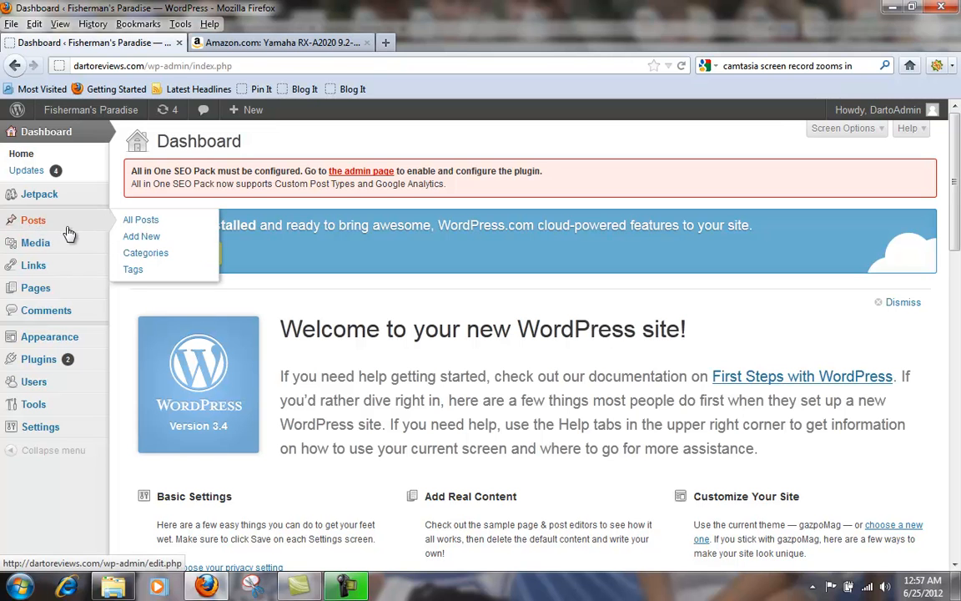
{"action": "left_click", "coordinate": [148, 242]}
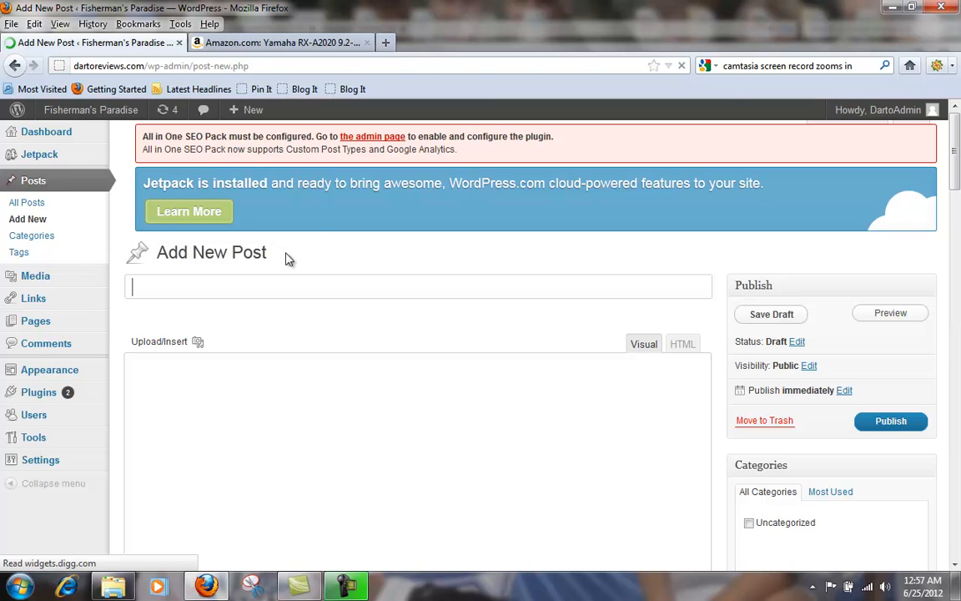
Step: Title the new post "Yamaha RX-A2020 Review", copying the product name from the Amazon page
{"action": "left_click", "coordinate": [257, 44]}
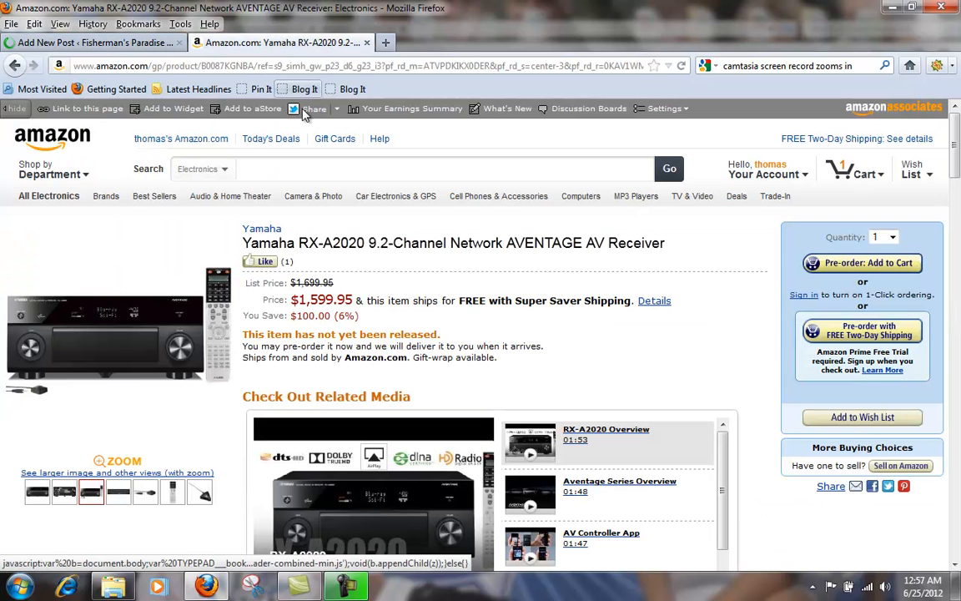
{"action": "left_click_drag", "start_coordinate": [242, 243], "coordinate": [365, 239]}
{"action": "key", "text": "ctrl+c"}
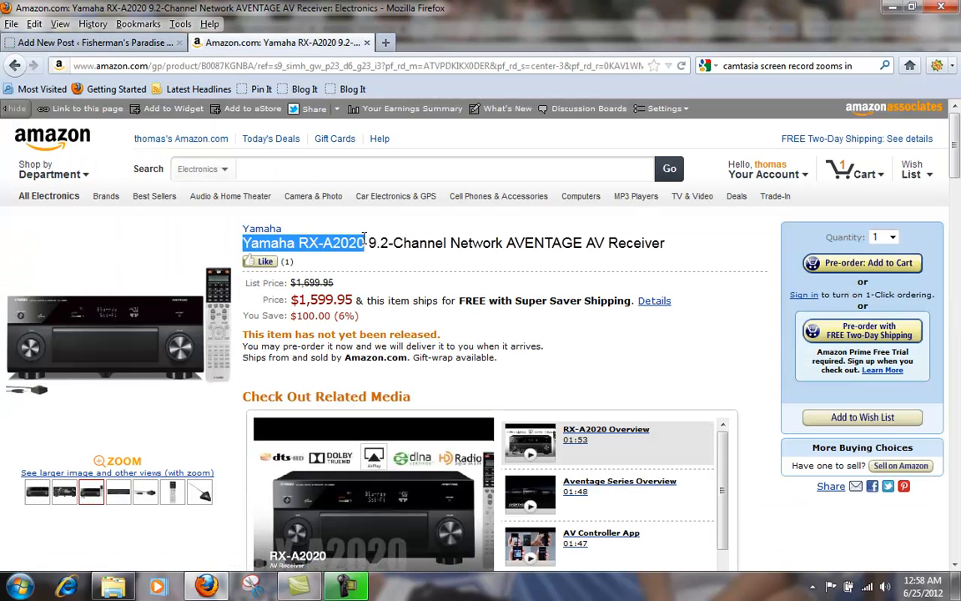
{"action": "right_click", "coordinate": [341, 245]}
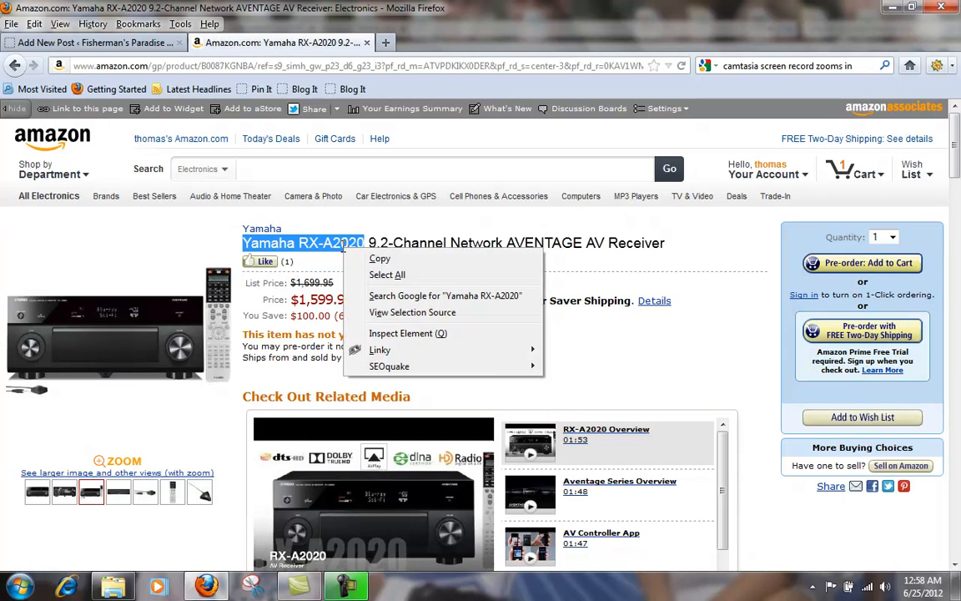
{"action": "left_click", "coordinate": [378, 255]}
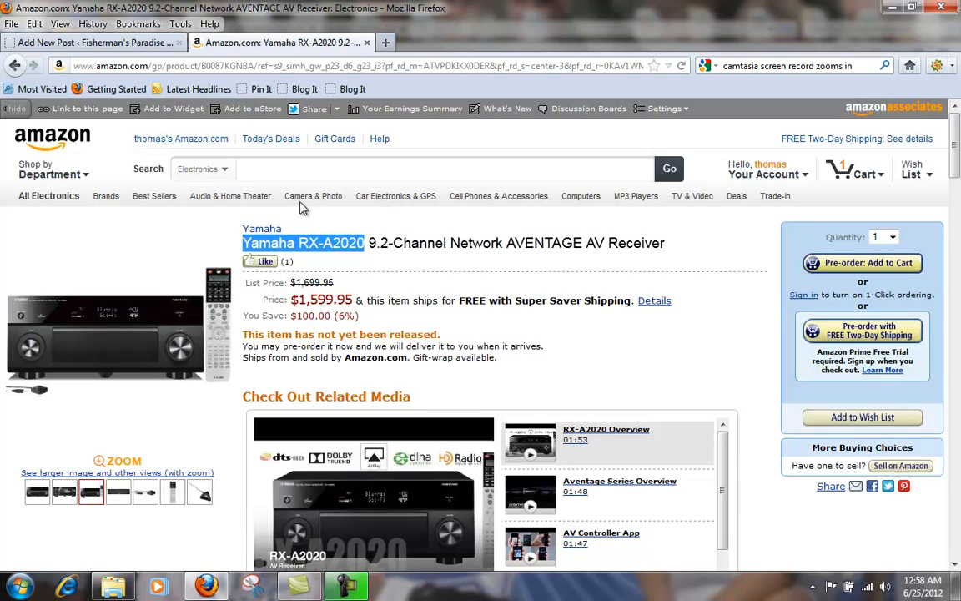
{"action": "left_click", "coordinate": [138, 48]}
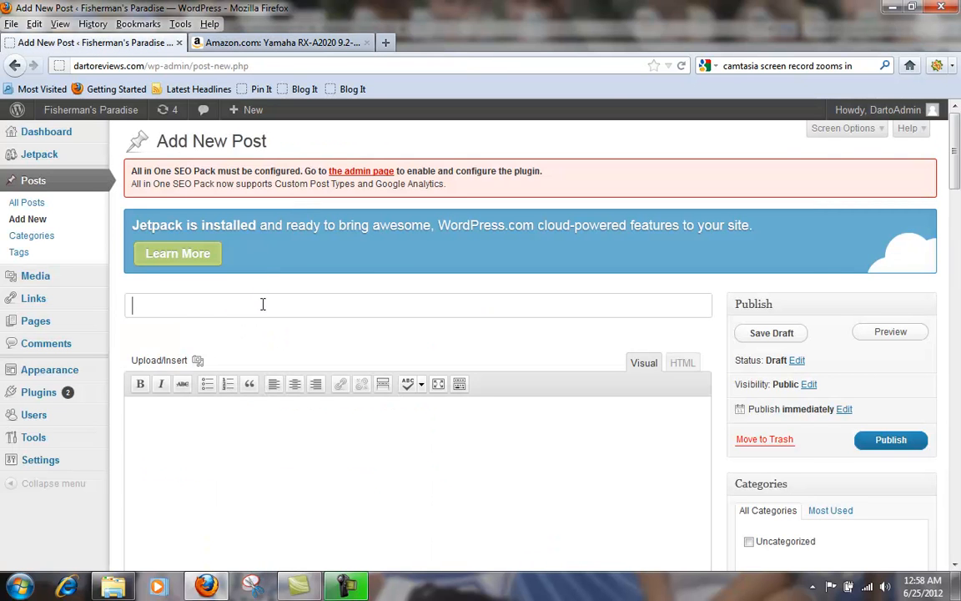
{"action": "key", "text": "ctrl+v"}
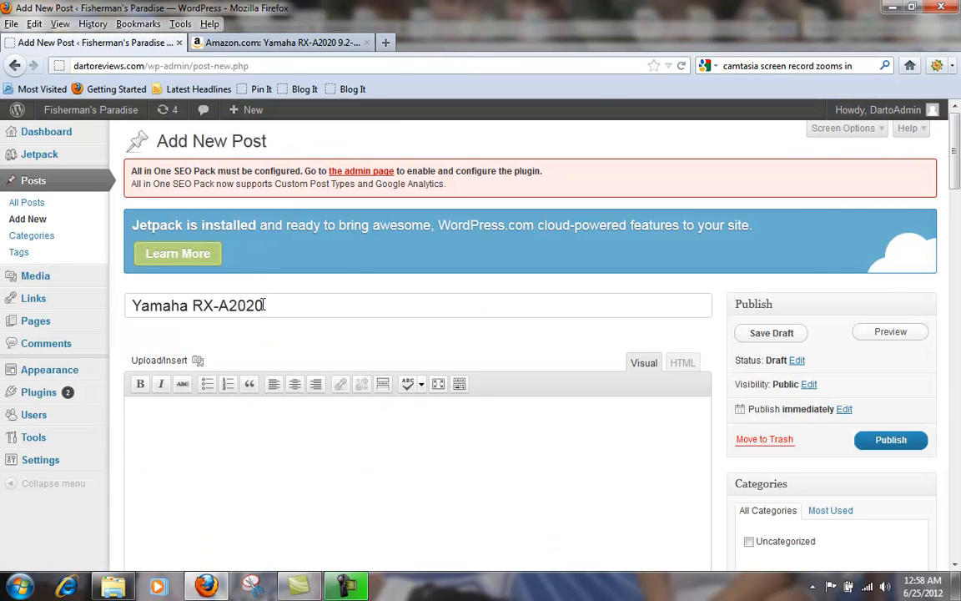
{"action": "type", "text": "Review"}
Step: Generate 35 words of placeholder text with Dummy Lipsum and copy the generated text
{"action": "left_click", "coordinate": [180, 24]}
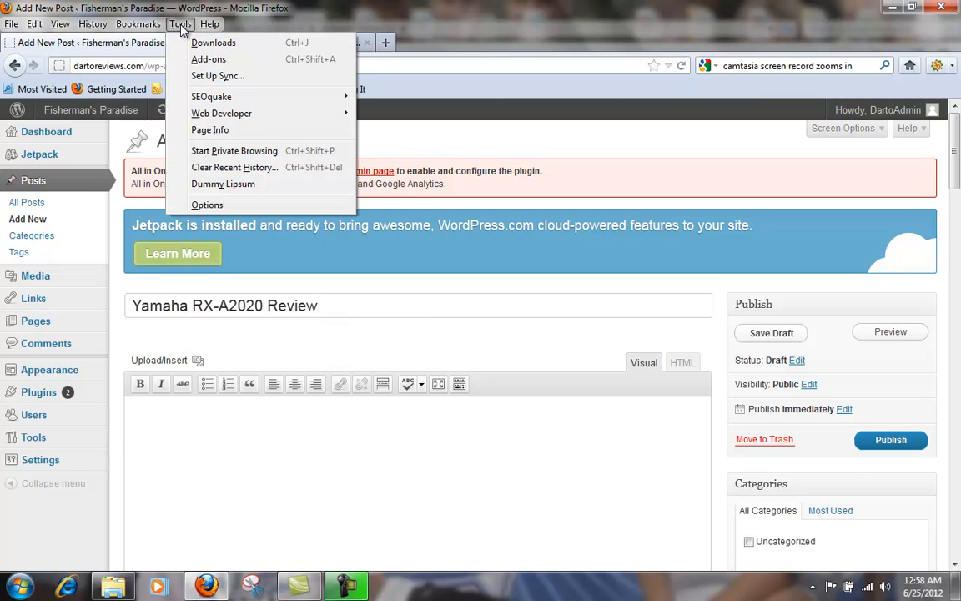
{"action": "left_click", "coordinate": [256, 191]}
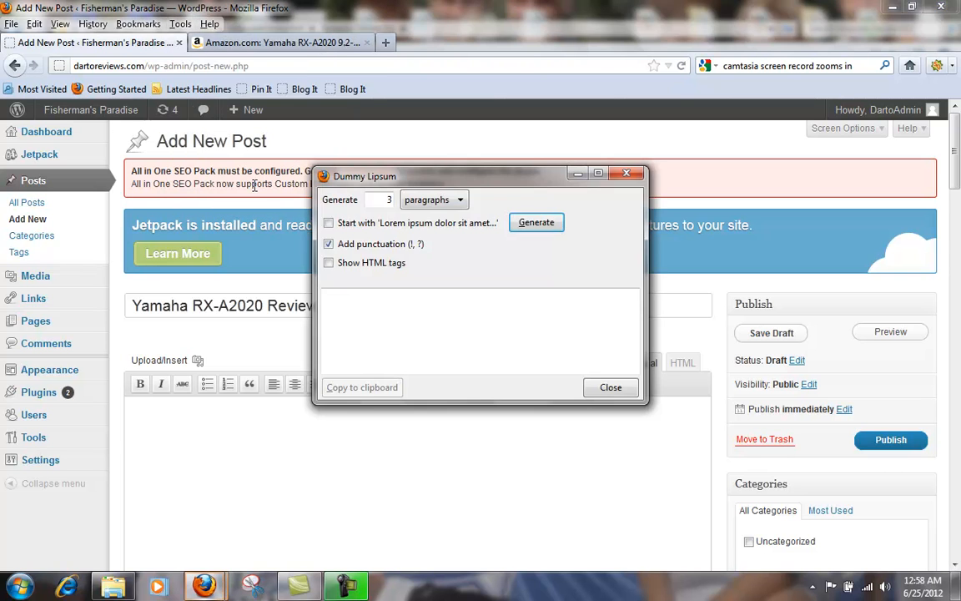
{"action": "double_click", "coordinate": [387, 199]}
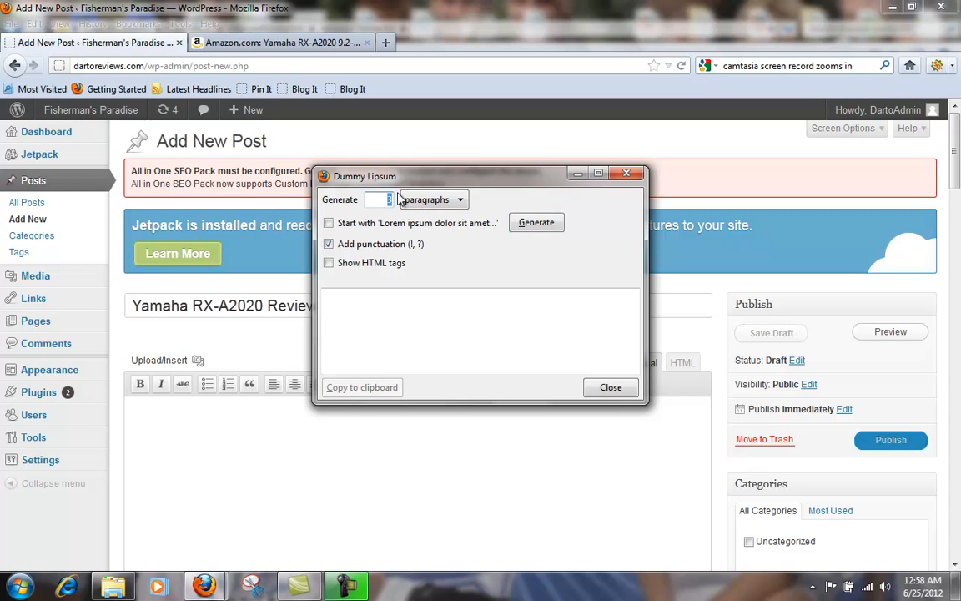
{"action": "type", "text": "35"}
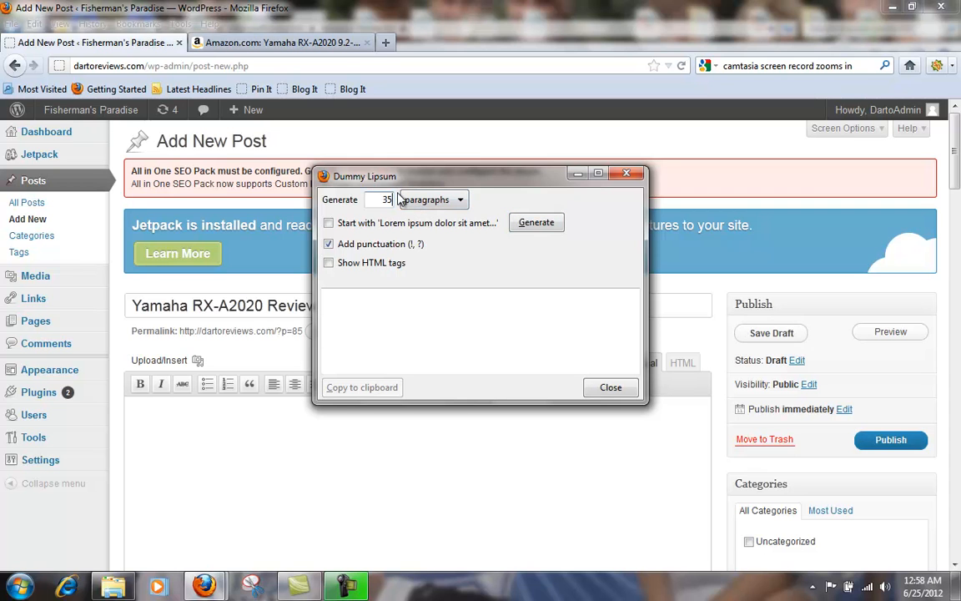
{"action": "left_click", "coordinate": [426, 200]}
{"action": "left_click", "coordinate": [400, 227]}
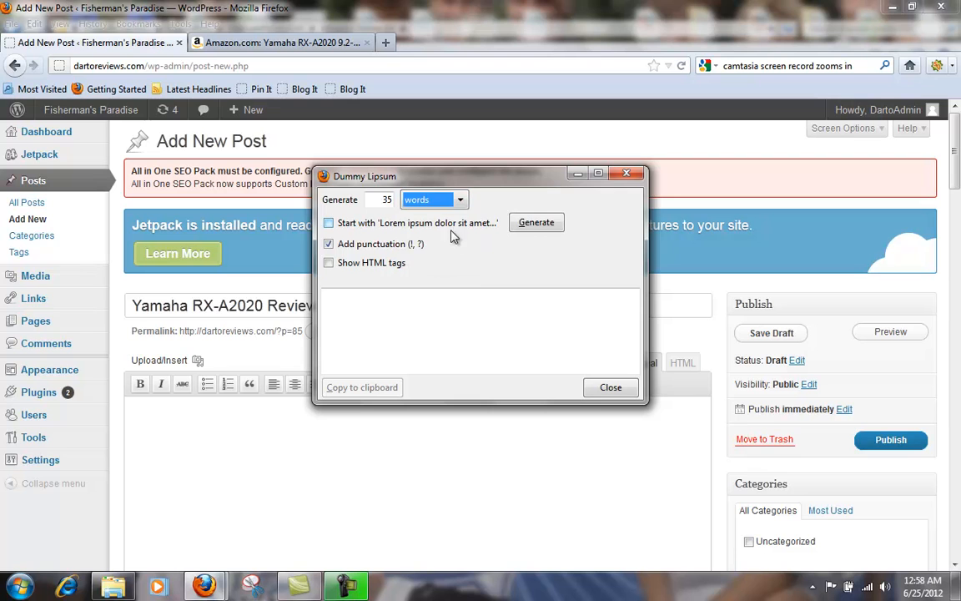
{"action": "left_click", "coordinate": [535, 223]}
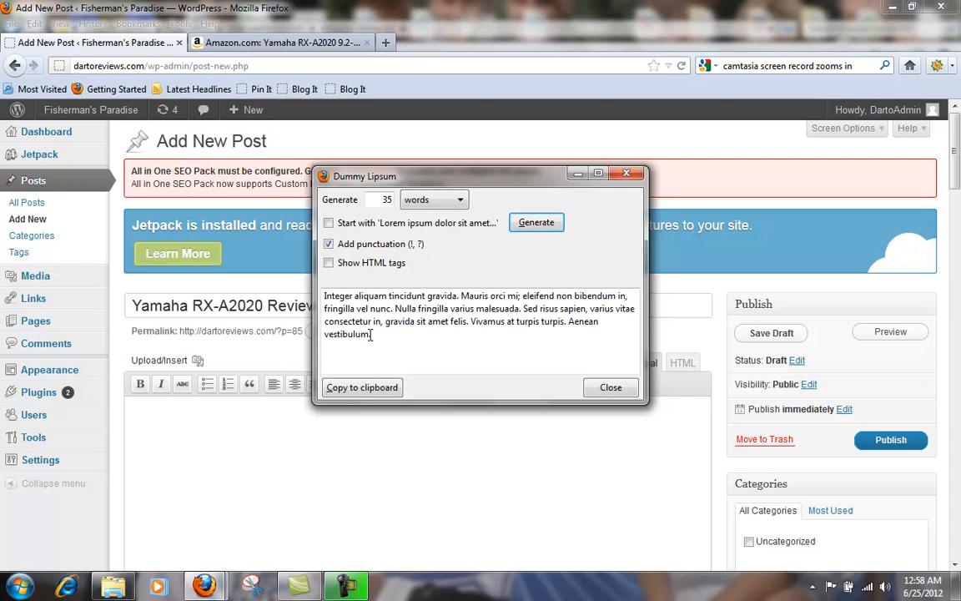
{"action": "triple_click", "coordinate": [332, 298]}
{"action": "key", "text": "ctrl+c"}
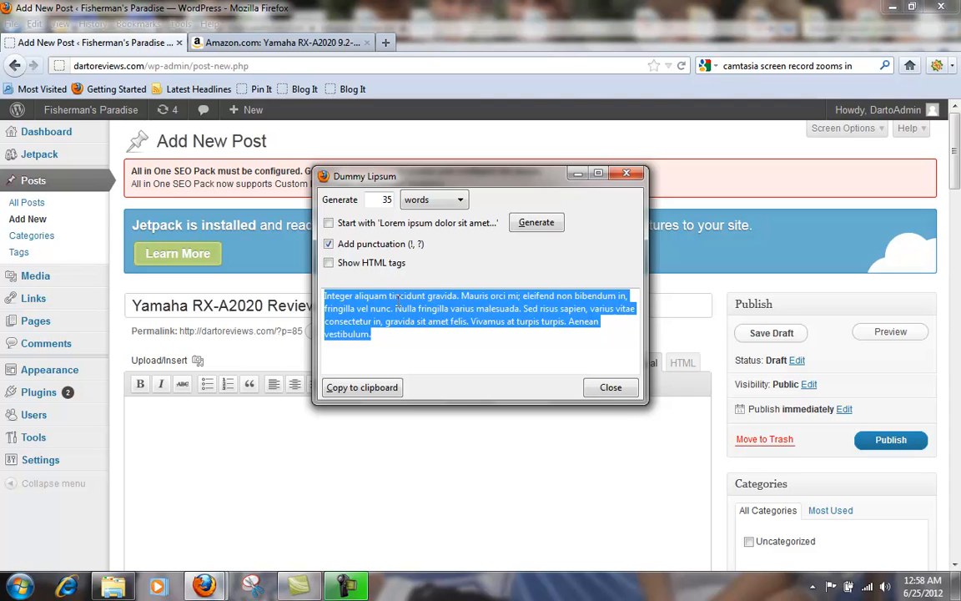
{"action": "left_click", "coordinate": [609, 388]}
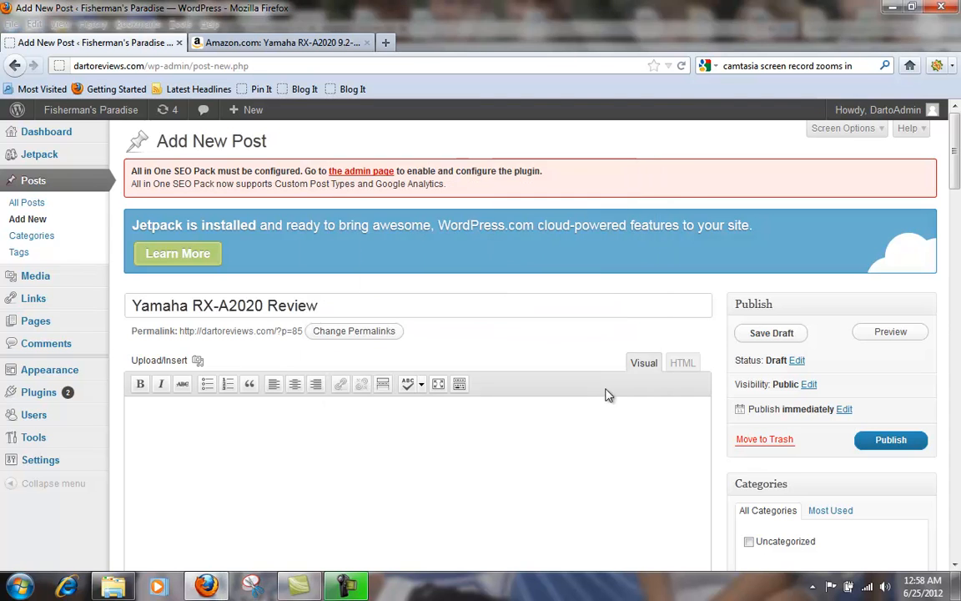
Step: Paste the copied placeholder text into the body of the post
{"action": "scroll", "coordinate": [656, 240], "scroll_direction": "down", "scroll_amount": 3}
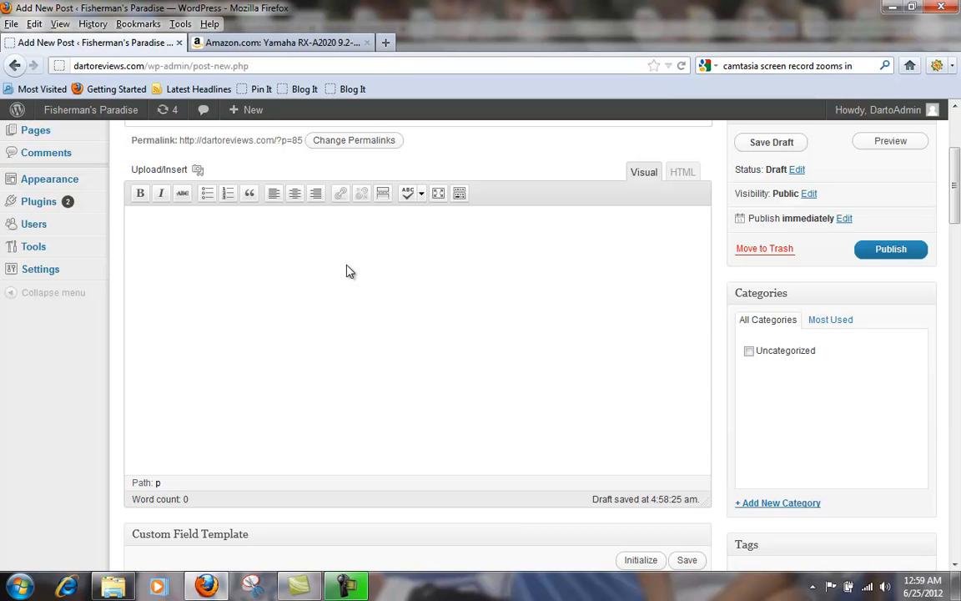
{"action": "right_click", "coordinate": [298, 242]}
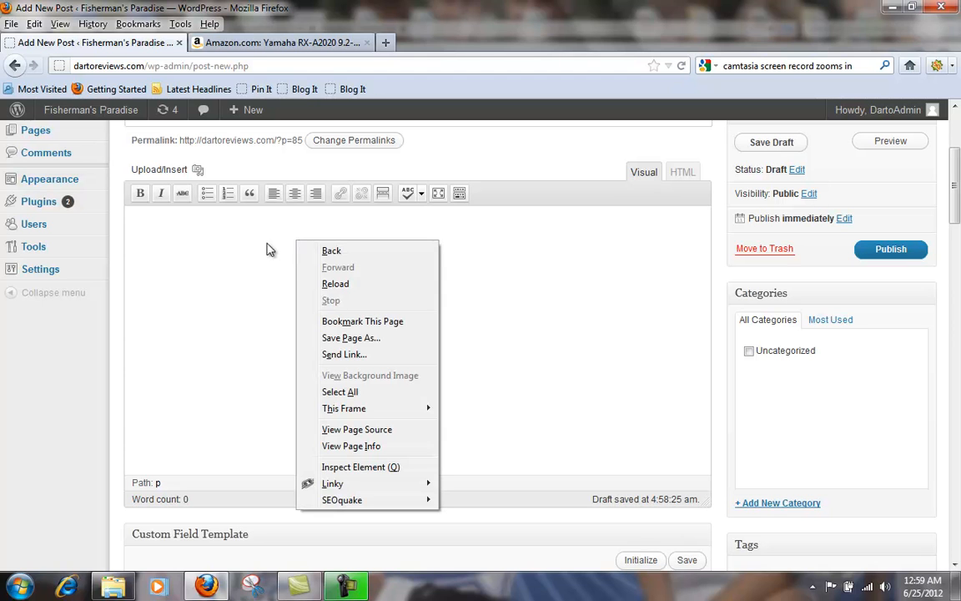
{"action": "left_click", "coordinate": [266, 249]}
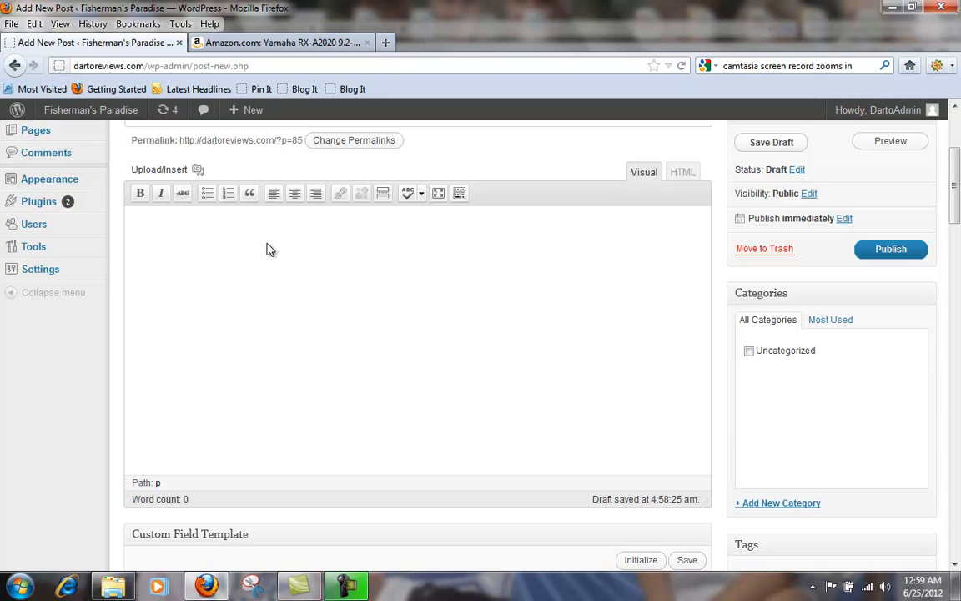
{"action": "key", "text": "ctrl+v"}
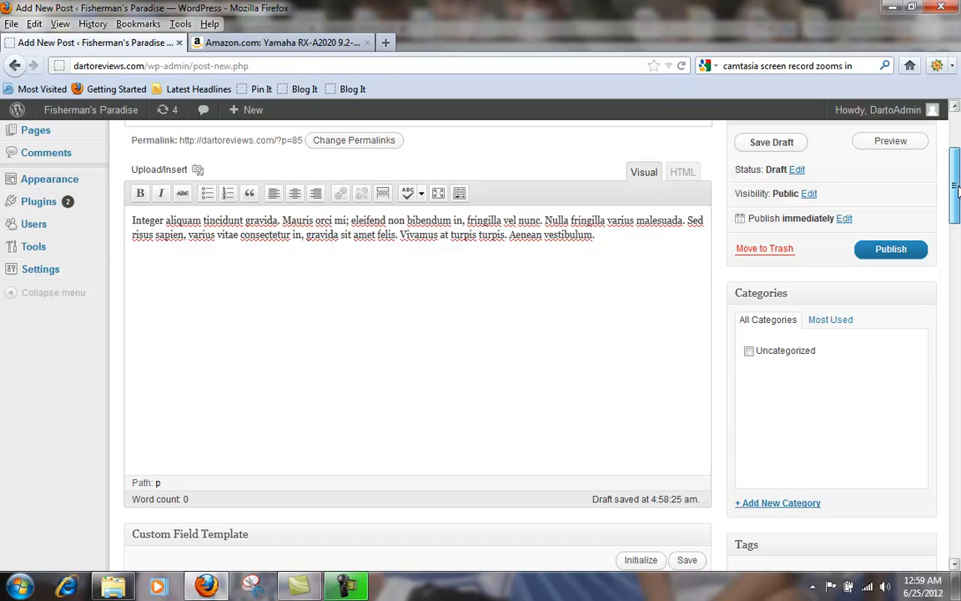
Step: Copy "Yamaha RX-A2020" from the post title into the ProductTitle field of the Custom Field Template
{"action": "scroll", "coordinate": [859, 176], "scroll_direction": "up", "scroll_amount": 3}
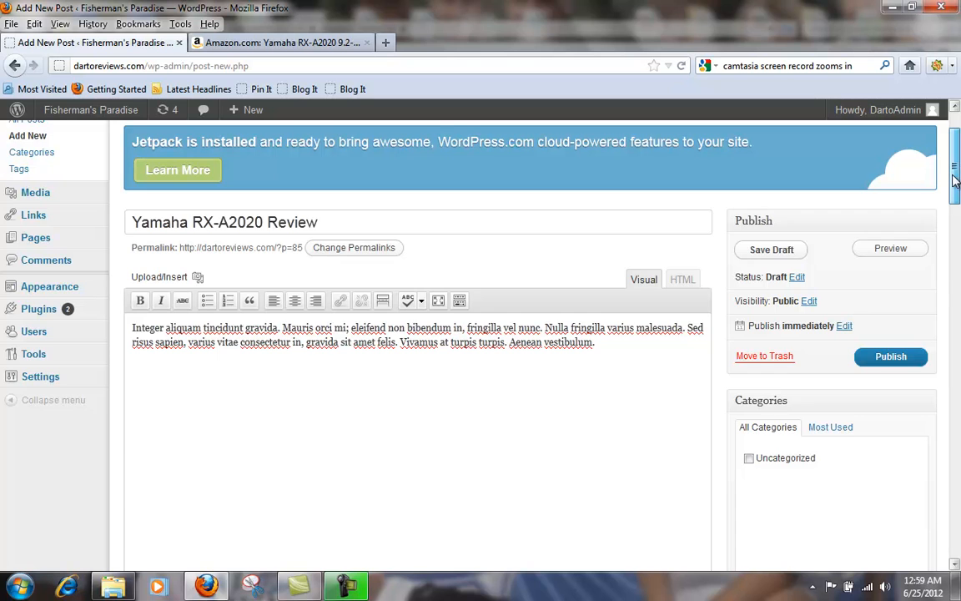
{"action": "scroll", "coordinate": [956, 189], "scroll_direction": "down", "scroll_amount": 3}
{"action": "scroll", "coordinate": [957, 193], "scroll_direction": "down", "scroll_amount": 2}
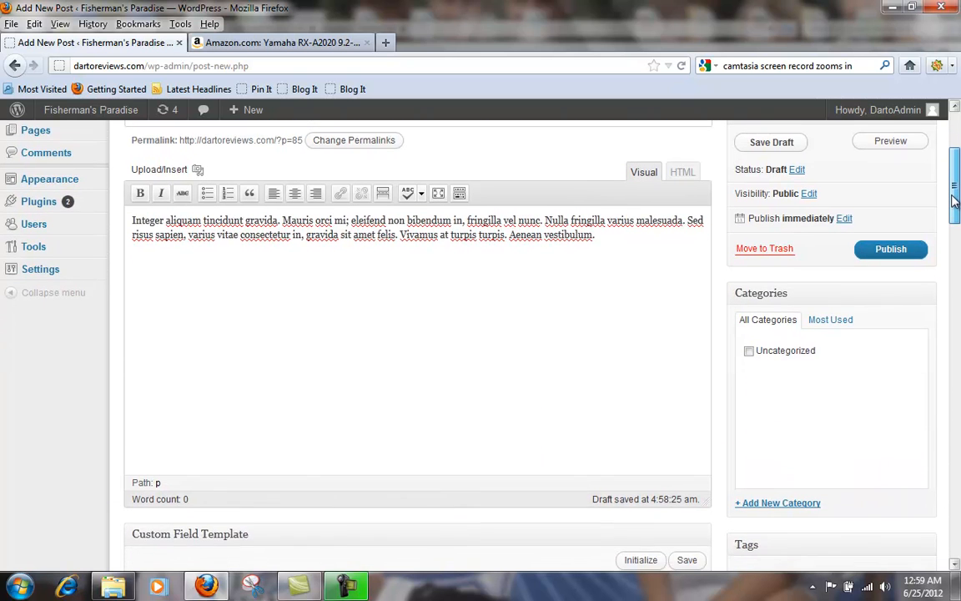
{"action": "scroll", "coordinate": [956, 200], "scroll_direction": "down", "scroll_amount": 3}
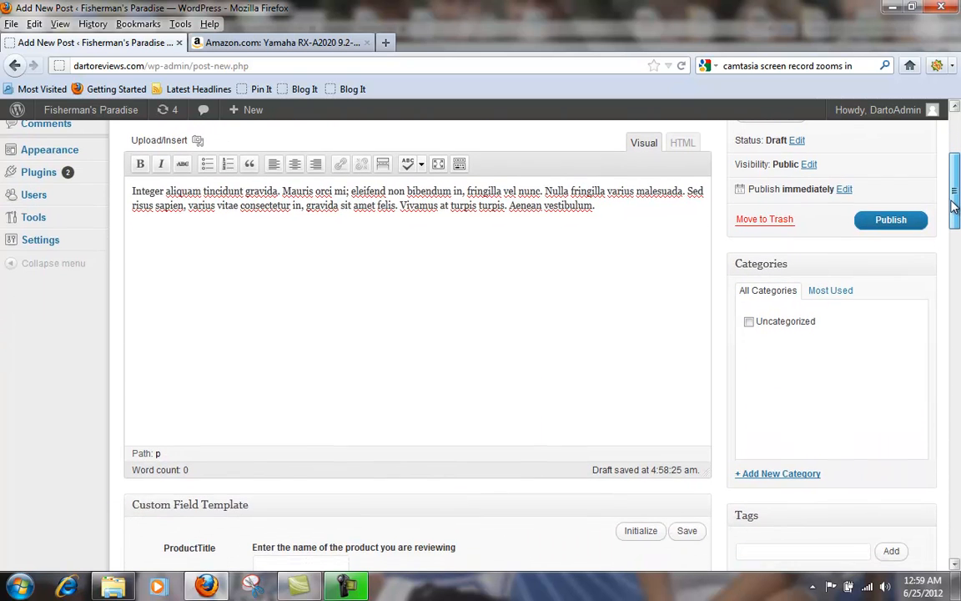
{"action": "left_click_drag", "start_coordinate": [949, 218], "coordinate": [955, 187]}
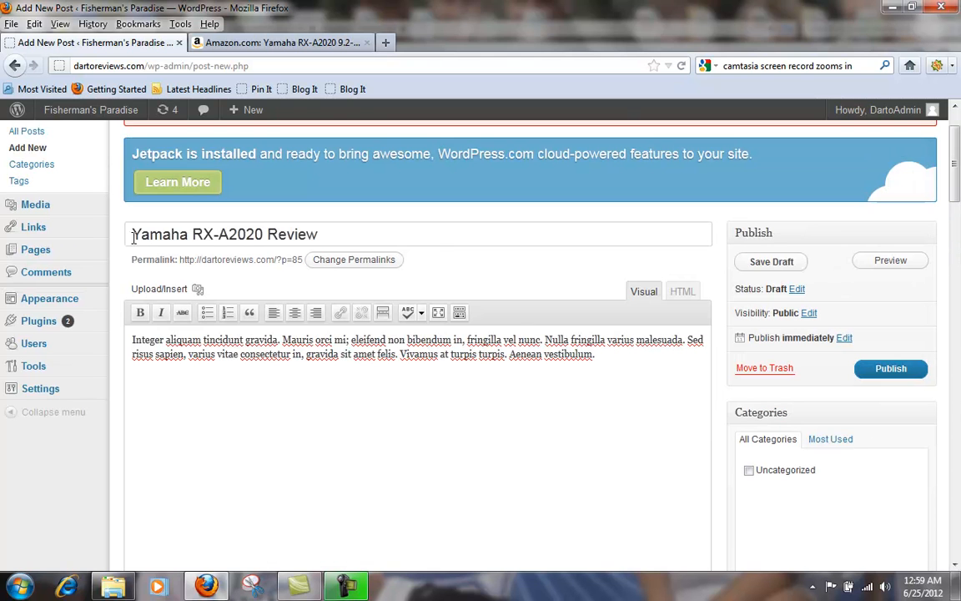
{"action": "left_click_drag", "start_coordinate": [131, 234], "coordinate": [265, 240]}
{"action": "key", "text": "ctrl+c"}
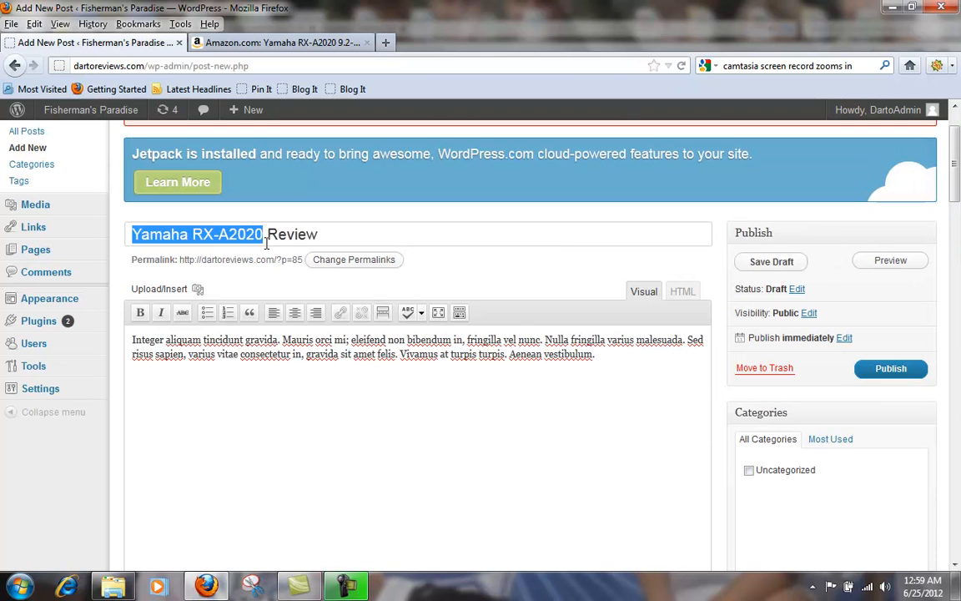
{"action": "scroll", "coordinate": [334, 317], "scroll_direction": "down", "scroll_amount": 5}
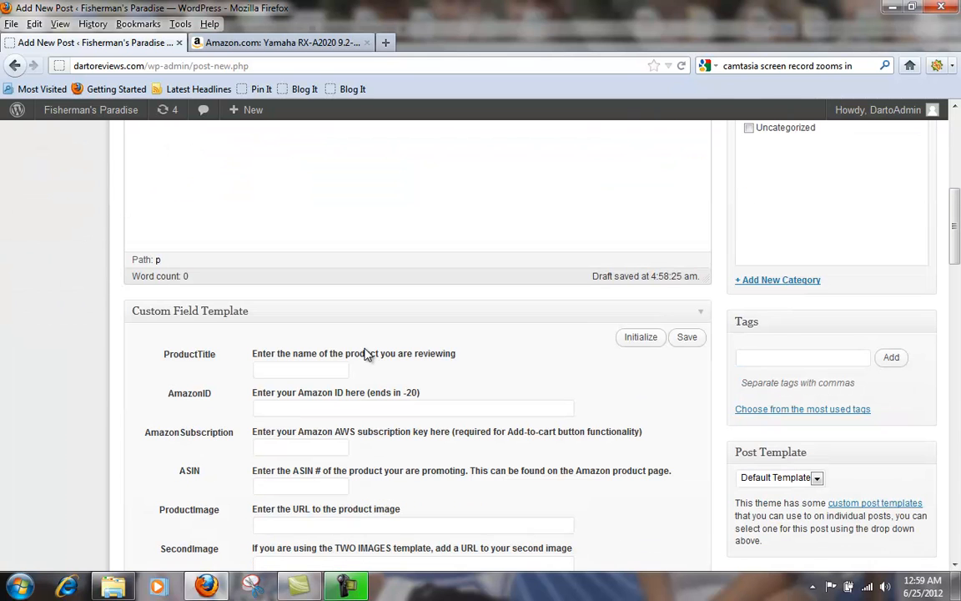
{"action": "left_click", "coordinate": [291, 366]}
{"action": "key", "text": "ctrl+v"}
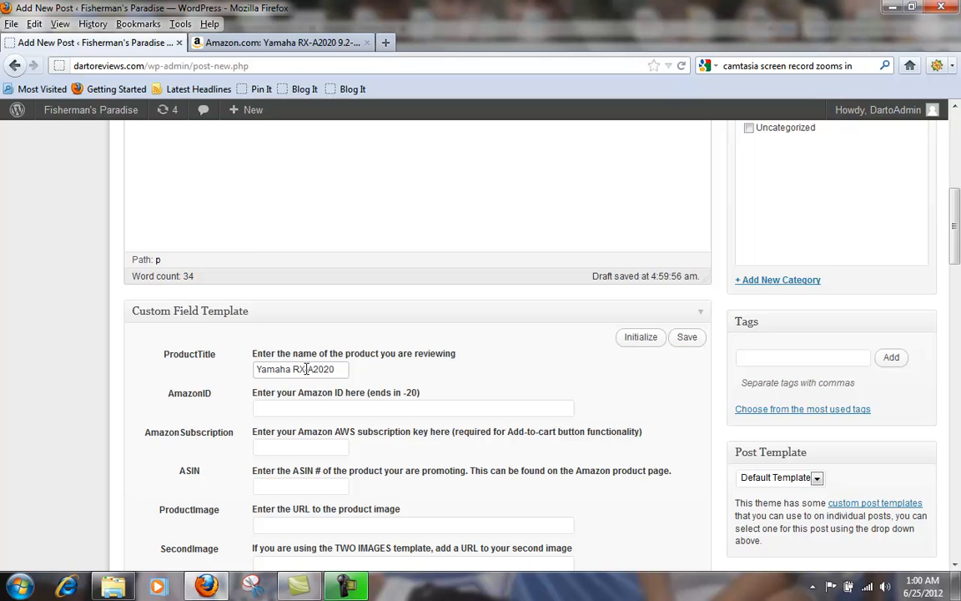
{"action": "scroll", "coordinate": [441, 408], "scroll_direction": "down", "scroll_amount": 15}
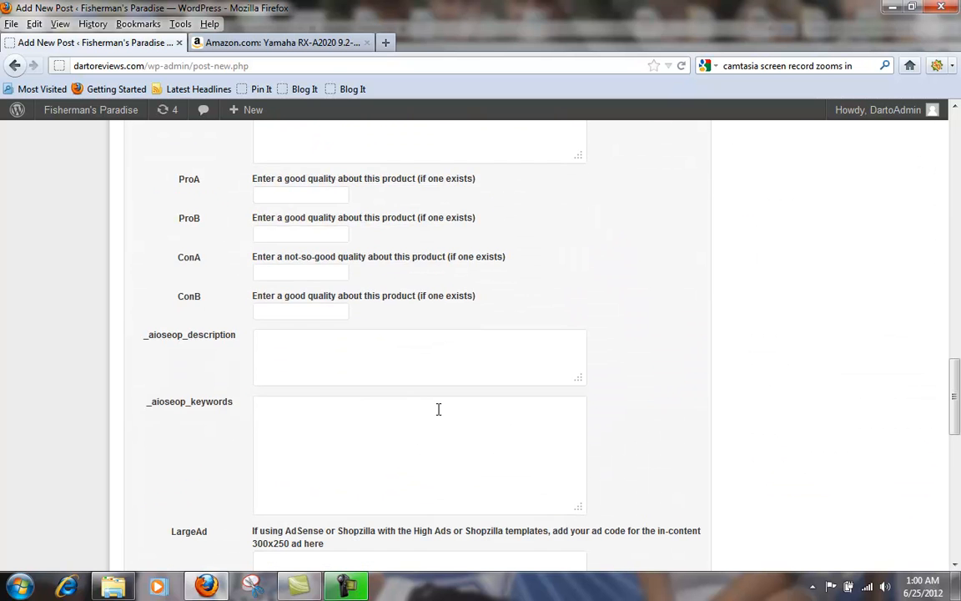
{"action": "scroll", "coordinate": [437, 408], "scroll_direction": "down", "scroll_amount": 4}
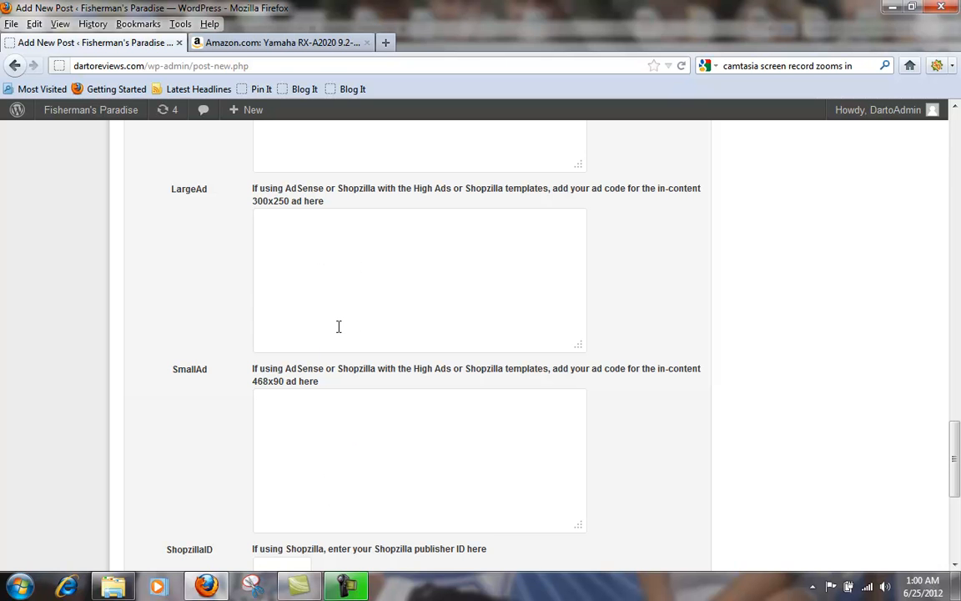
{"action": "scroll", "coordinate": [350, 432], "scroll_direction": "up", "scroll_amount": 20}
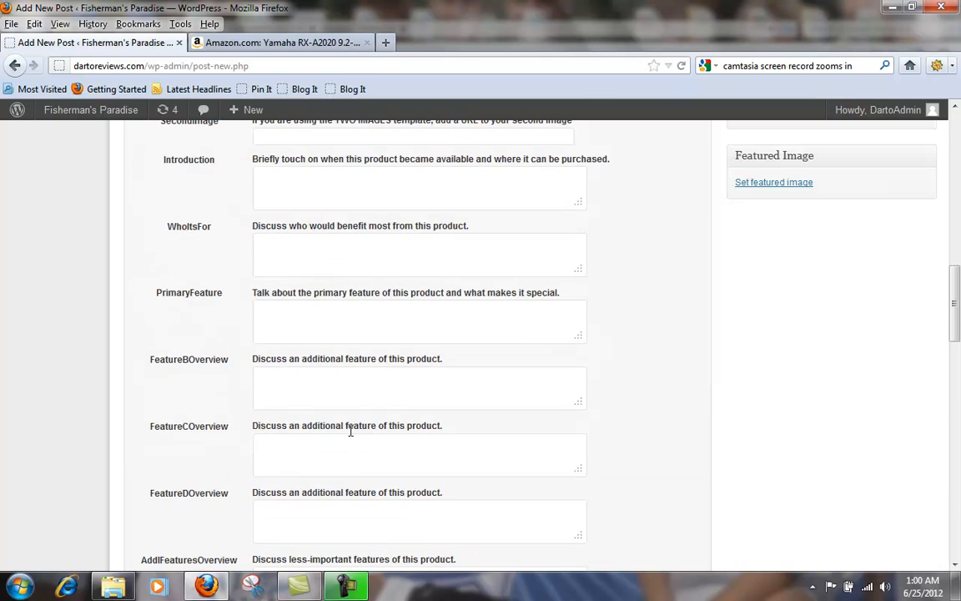
{"action": "left_click", "coordinate": [333, 369]}
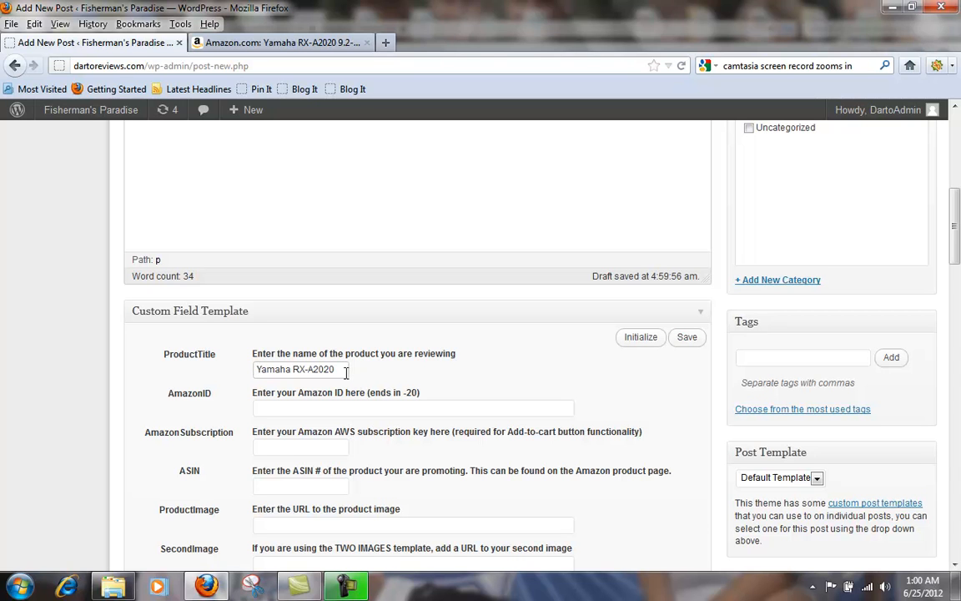
Step: Enter the Amazon affiliate ID ending in -20 in the AmazonID field of the Custom Field Template
{"action": "left_click", "coordinate": [285, 408]}
{"action": "type", "text": "zz"}
{"action": "left_click", "coordinate": [280, 424]}
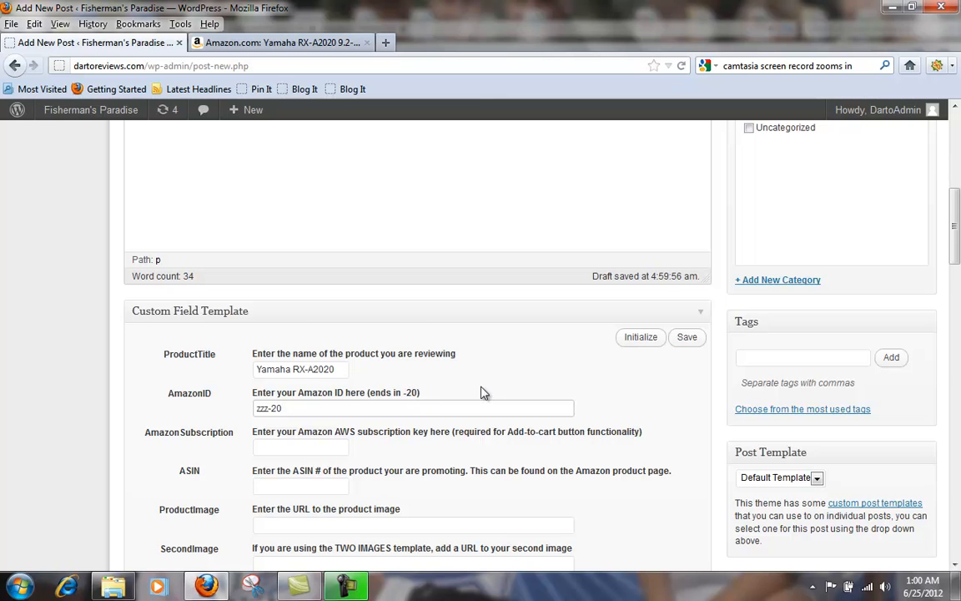
{"action": "scroll", "coordinate": [485, 390], "scroll_direction": "down", "scroll_amount": 2}
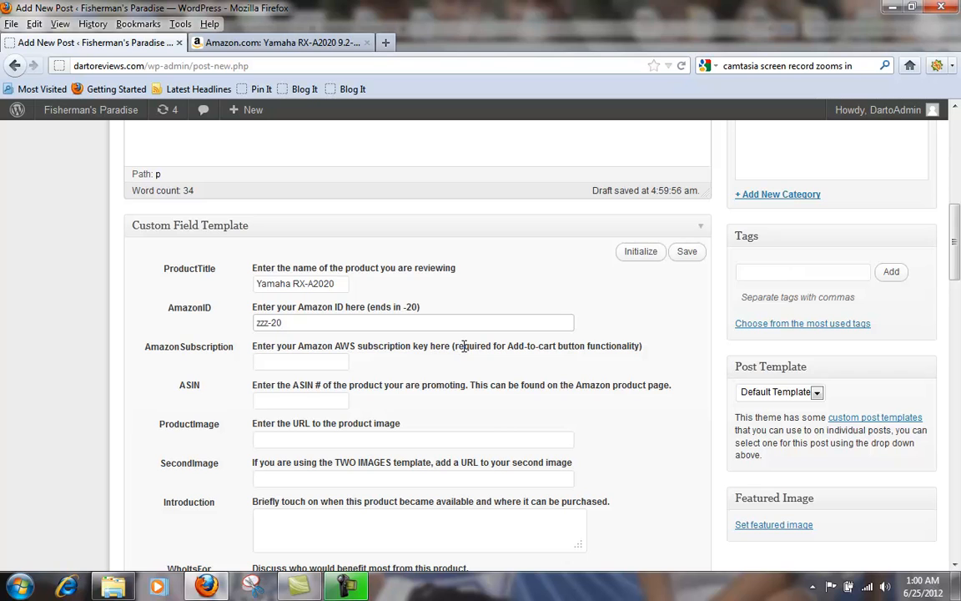
Step: Enter the Amazon AWS subscription key in the AmazonSubscription field
{"action": "left_click", "coordinate": [299, 364]}
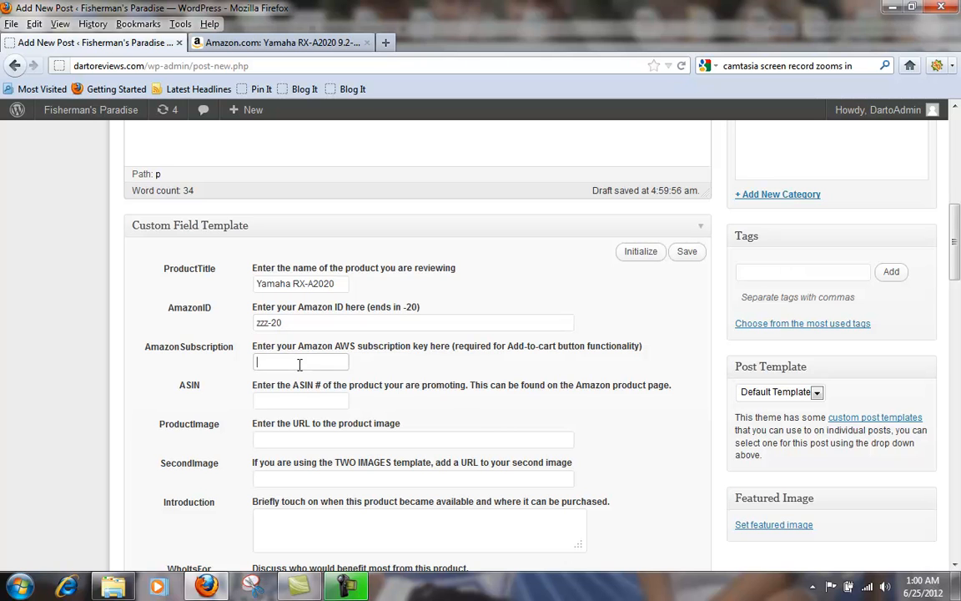
{"action": "type", "text": "1"}
{"action": "left_click", "coordinate": [288, 378]}
Step: Copy the ASIN B0087KGNBA from the product details on the Amazon page into the ASIN field of the post
{"action": "left_click", "coordinate": [266, 400]}
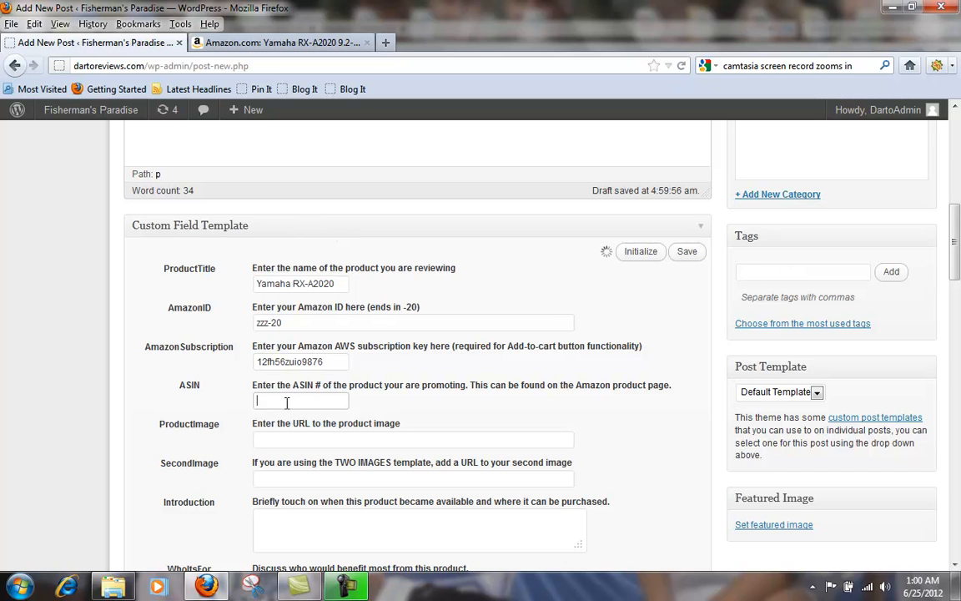
{"action": "left_click", "coordinate": [276, 43]}
{"action": "scroll", "coordinate": [185, 379], "scroll_direction": "down", "scroll_amount": 5}
{"action": "scroll", "coordinate": [185, 379], "scroll_direction": "down", "scroll_amount": 3}
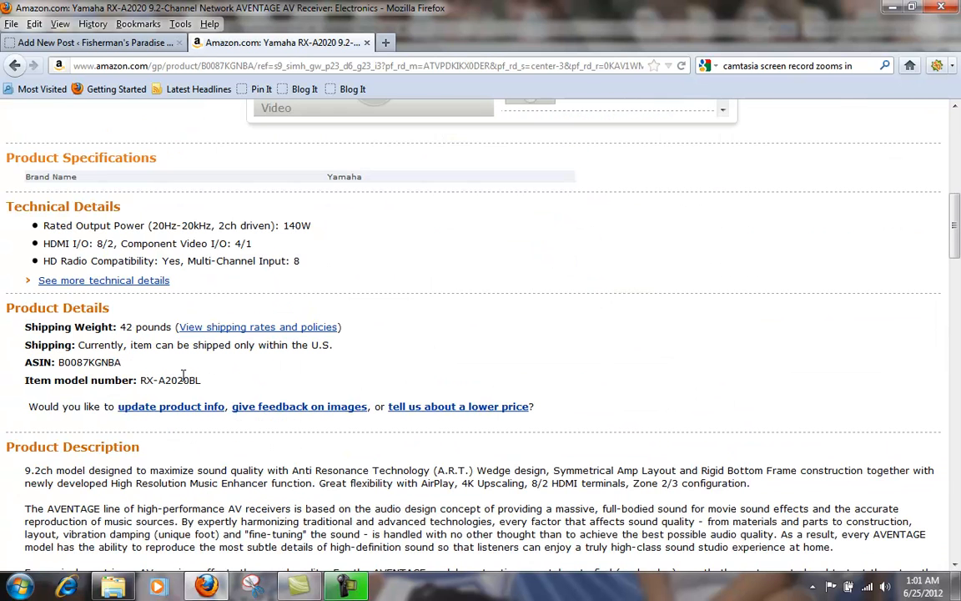
{"action": "double_click", "coordinate": [87, 363]}
{"action": "right_click", "coordinate": [87, 363]}
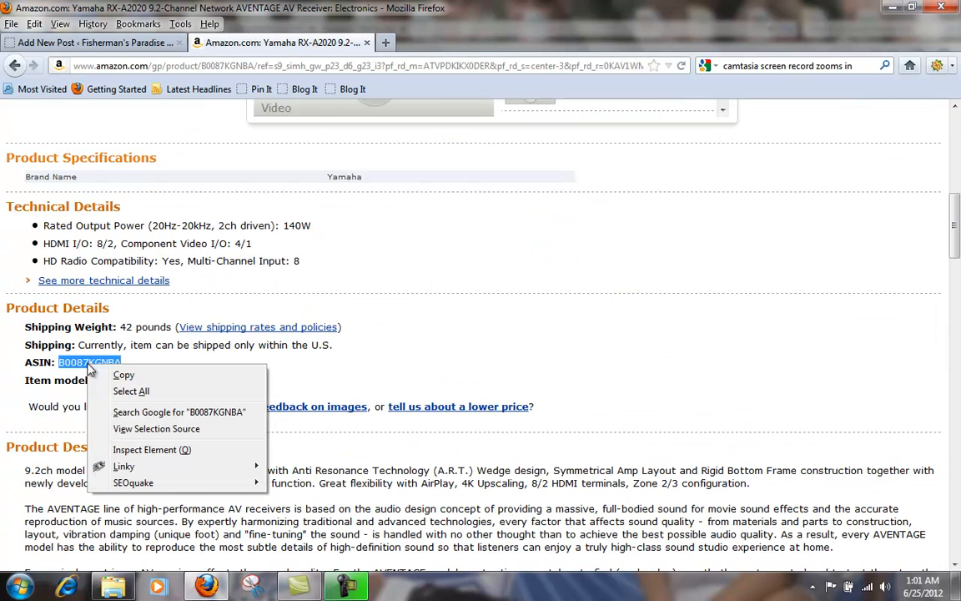
{"action": "left_click", "coordinate": [98, 377]}
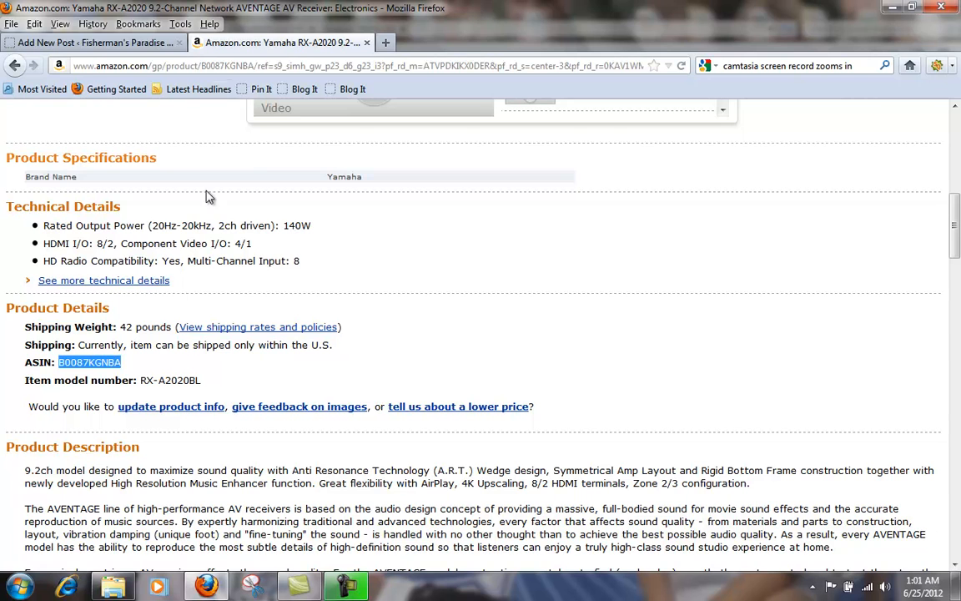
{"action": "left_click", "coordinate": [122, 41]}
{"action": "right_click", "coordinate": [326, 401]}
{"action": "left_click", "coordinate": [373, 258]}
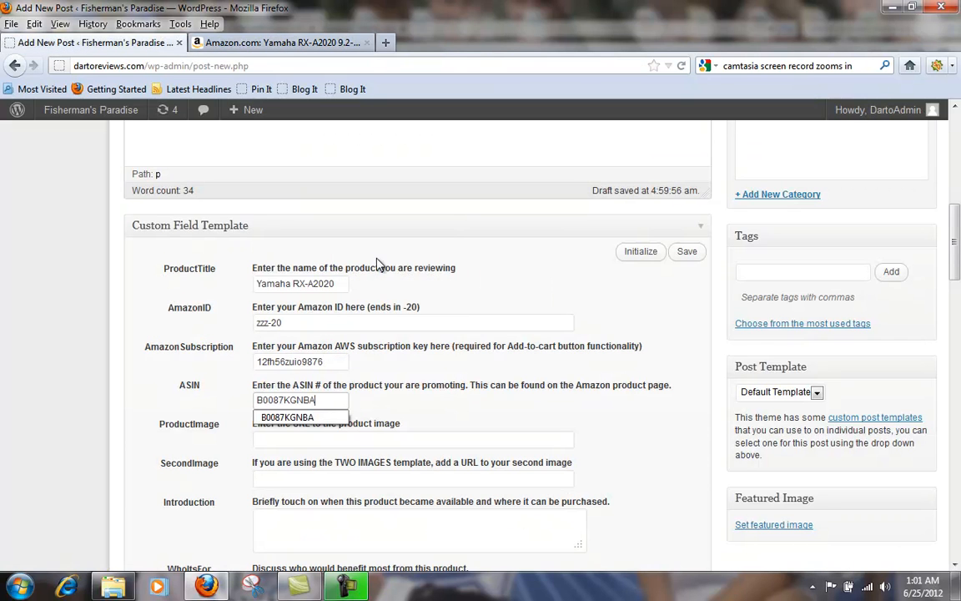
Step: Copy the image location of the receiver's front view on the Amazon page into the ProductImage field
{"action": "left_click", "coordinate": [401, 436]}
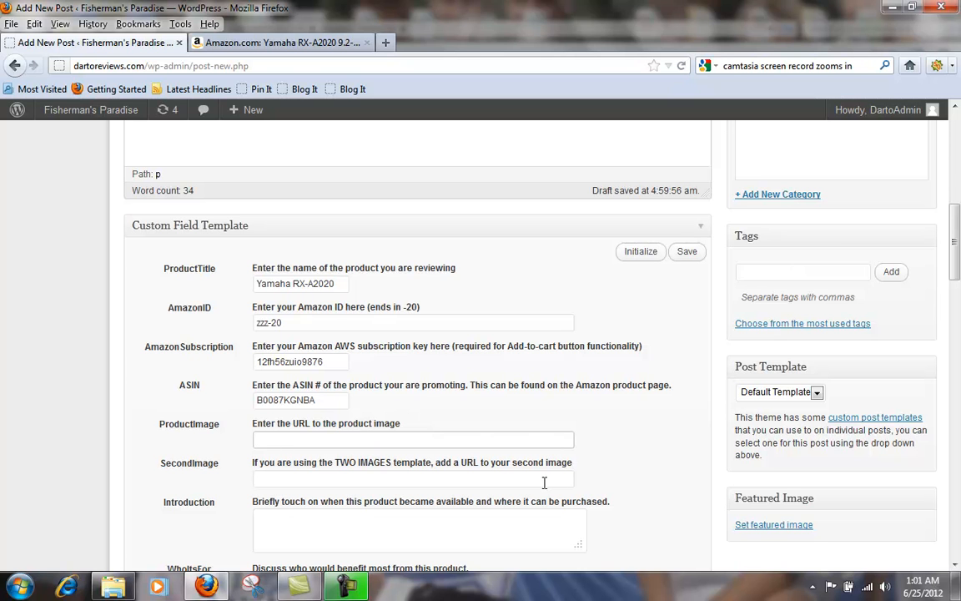
{"action": "left_click", "coordinate": [250, 42]}
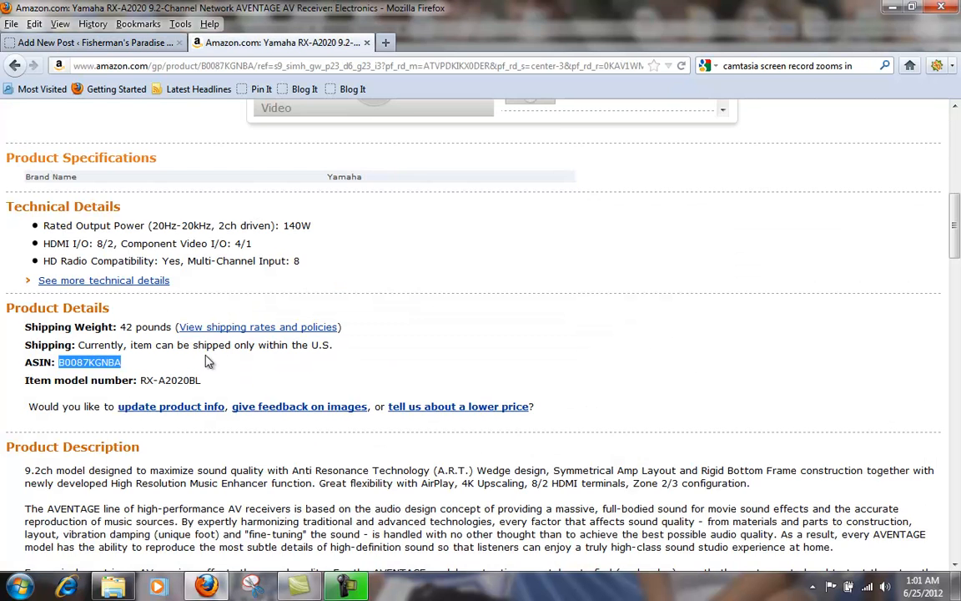
{"action": "scroll", "coordinate": [208, 361], "scroll_direction": "up", "scroll_amount": 5}
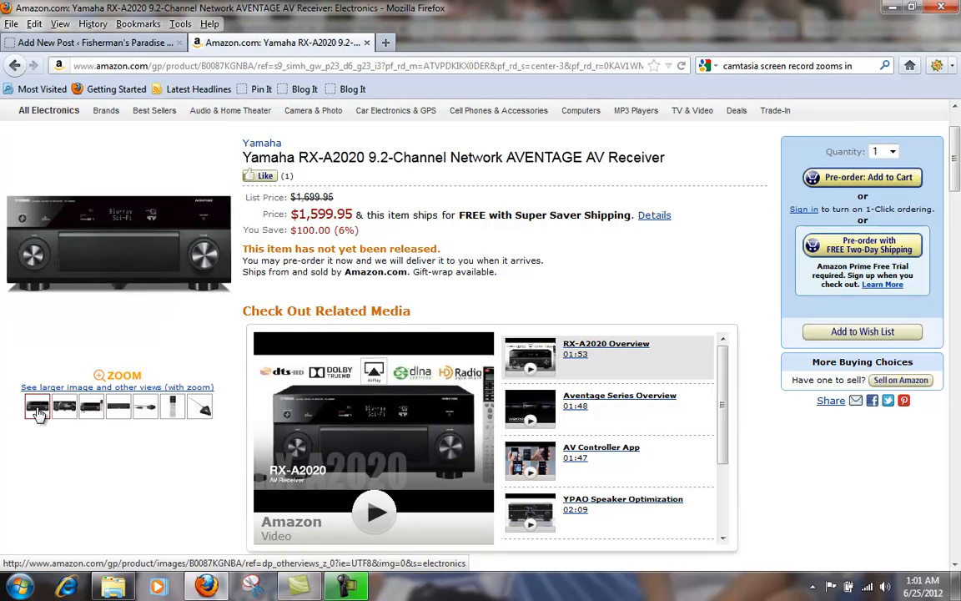
{"action": "right_click", "coordinate": [121, 267]}
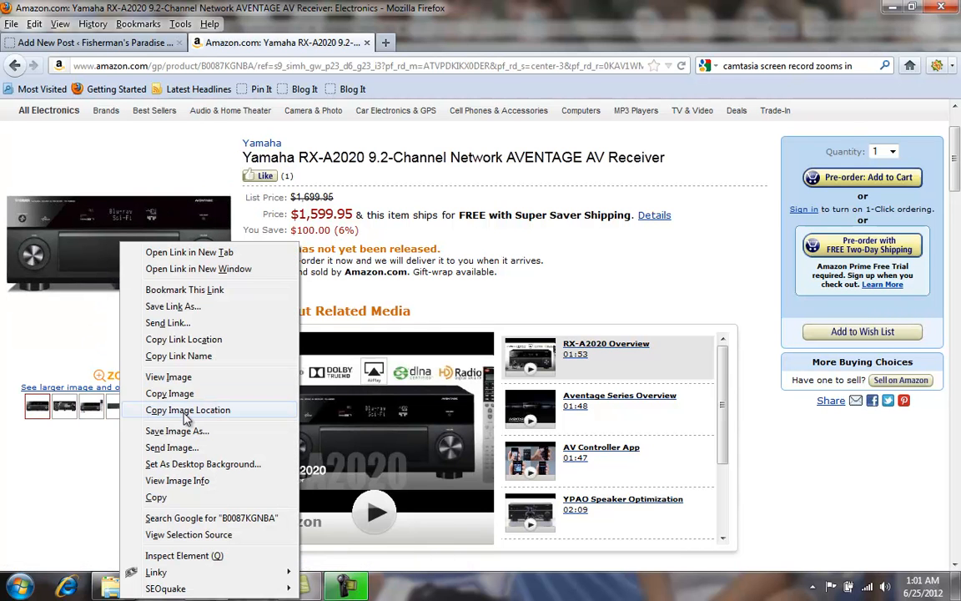
{"action": "left_click", "coordinate": [177, 410]}
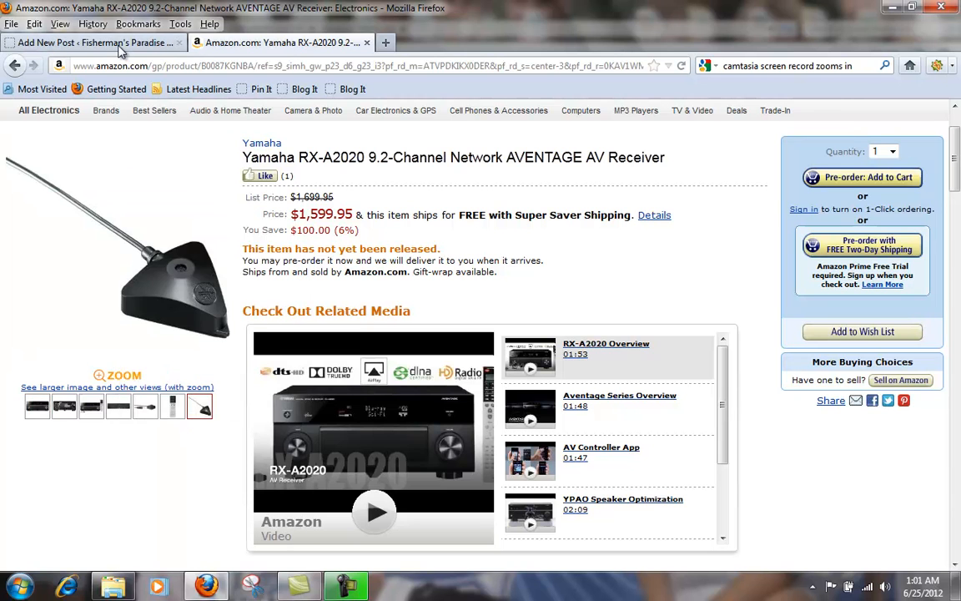
{"action": "left_click", "coordinate": [110, 42]}
{"action": "right_click", "coordinate": [321, 442]}
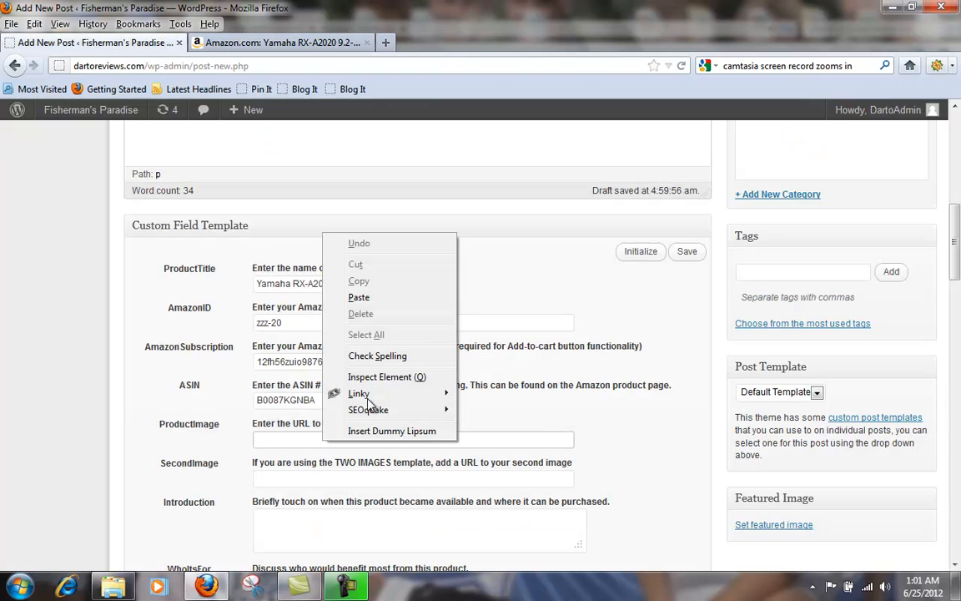
{"action": "left_click", "coordinate": [337, 288]}
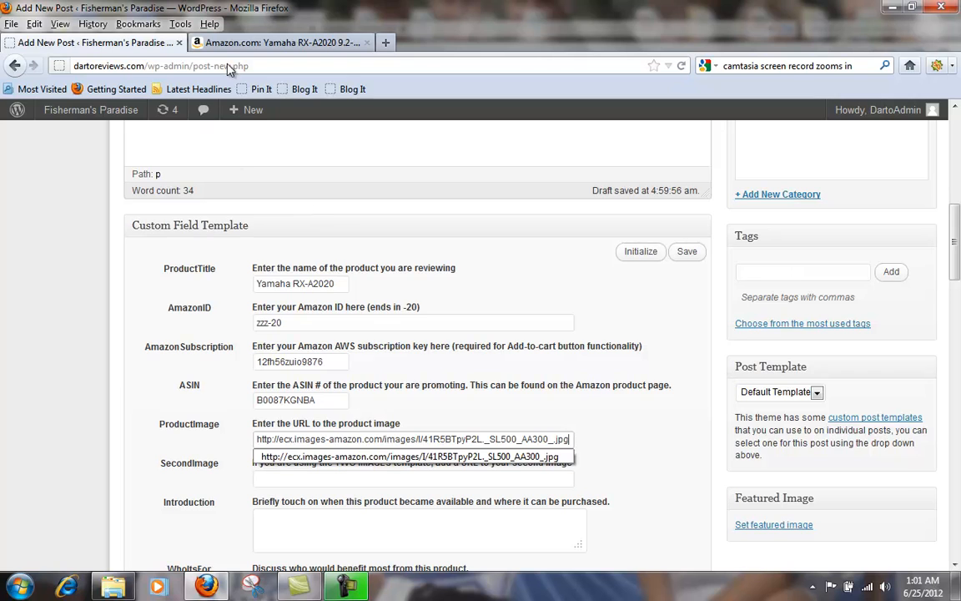
Step: Copy the image location of the receiver's fourth product view on the Amazon page into the SecondImage field
{"action": "left_click", "coordinate": [210, 44]}
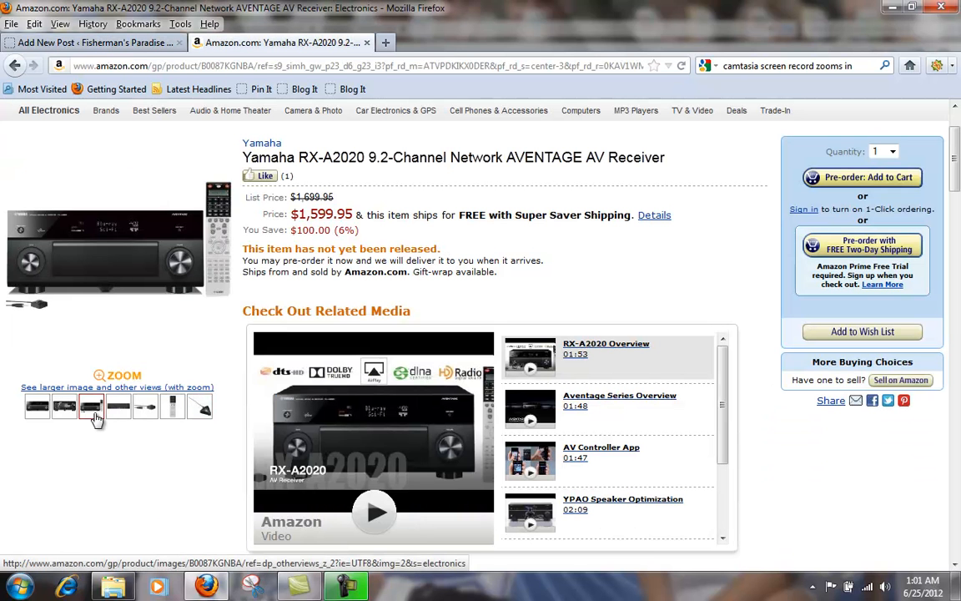
{"action": "right_click", "coordinate": [117, 261]}
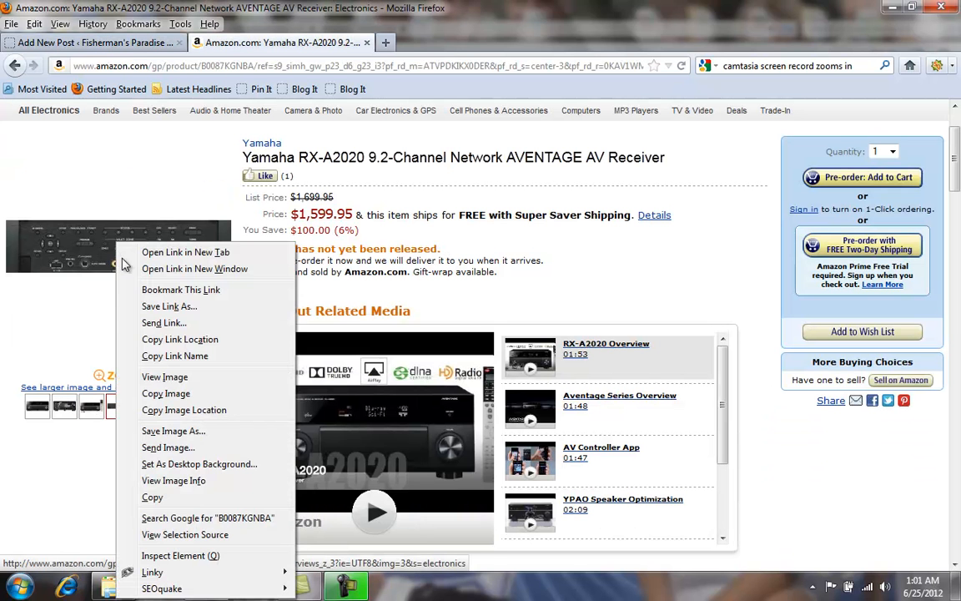
{"action": "left_click", "coordinate": [171, 407]}
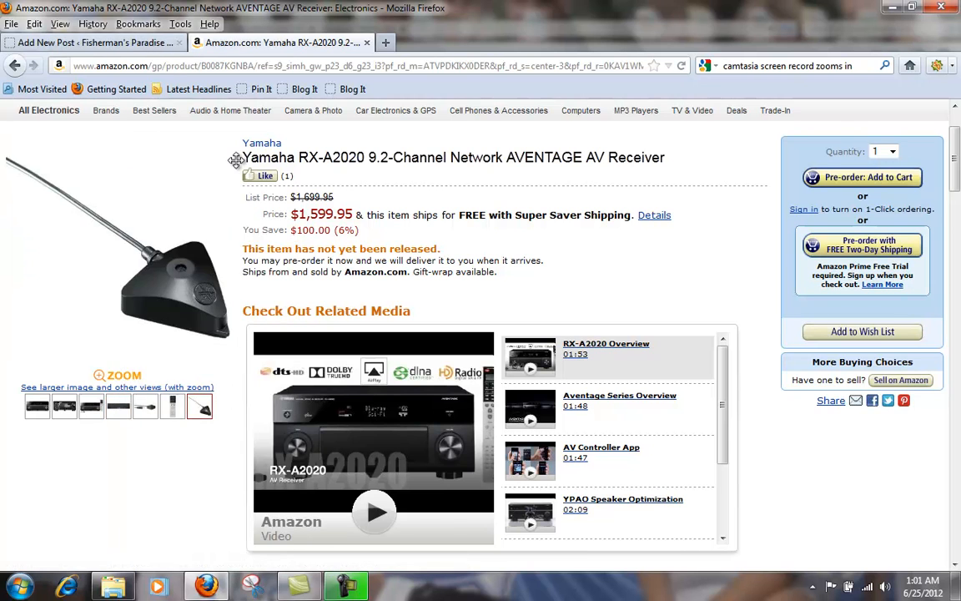
{"action": "left_click", "coordinate": [156, 44]}
{"action": "left_click", "coordinate": [331, 478]}
{"action": "right_click", "coordinate": [331, 475]}
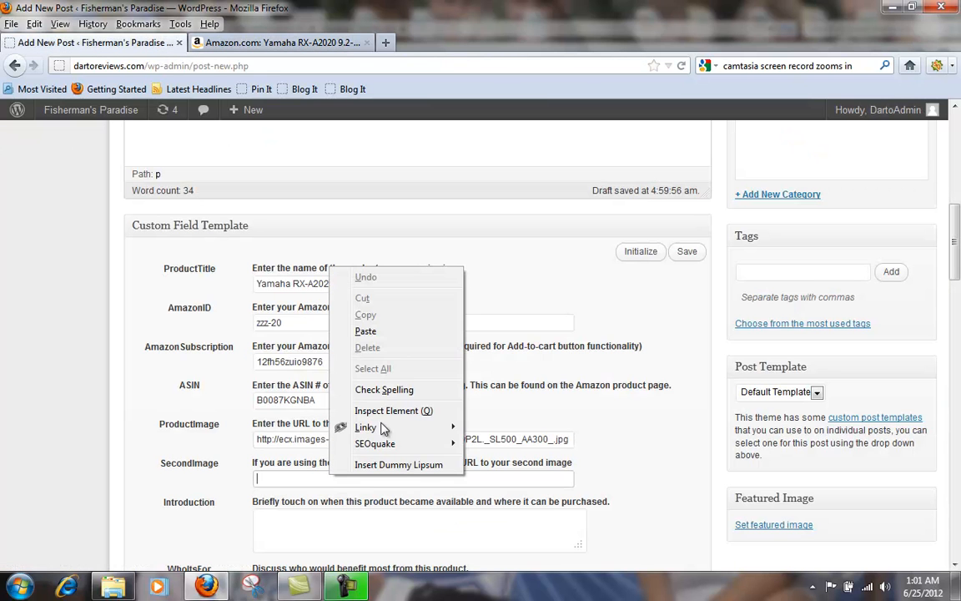
{"action": "left_click", "coordinate": [365, 331]}
Step: Copy the placeholder paragraph from the post body and paste it into the Introduction field
{"action": "scroll", "coordinate": [640, 426], "scroll_direction": "down", "scroll_amount": 4}
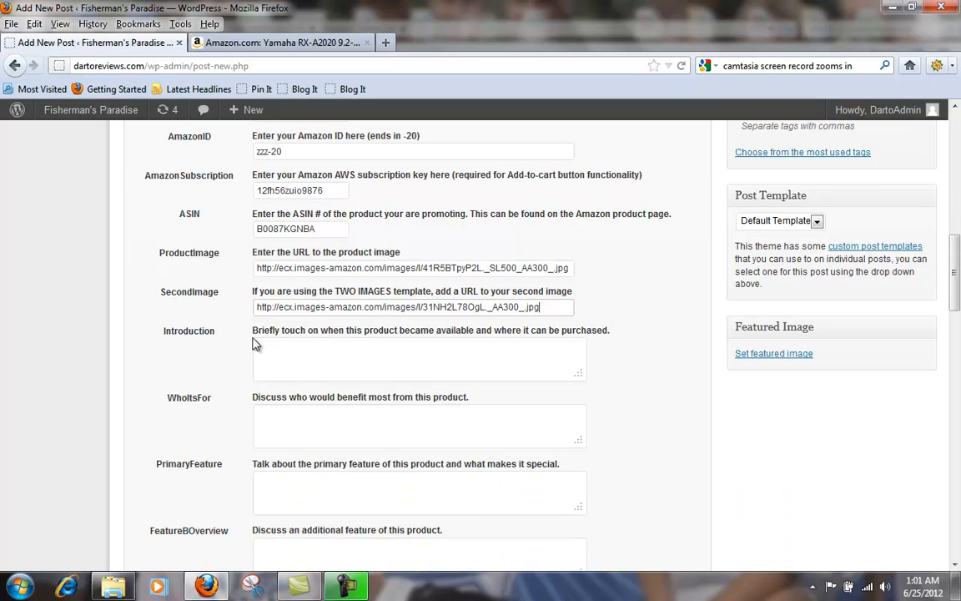
{"action": "scroll", "coordinate": [321, 361], "scroll_direction": "up", "scroll_amount": 8}
{"action": "scroll", "coordinate": [326, 360], "scroll_direction": "up", "scroll_amount": 4}
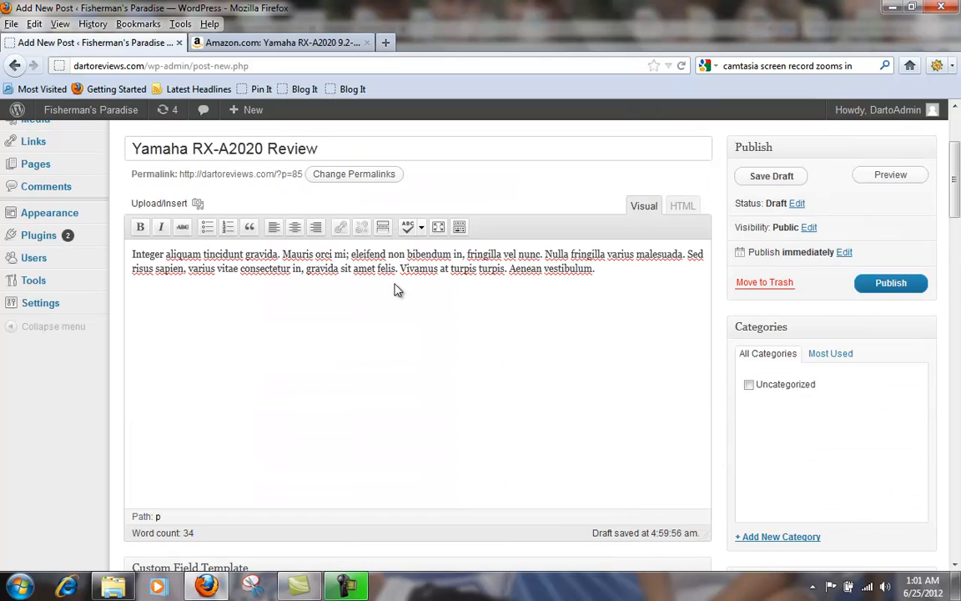
{"action": "left_click_drag", "start_coordinate": [597, 269], "coordinate": [133, 254]}
{"action": "right_click", "coordinate": [179, 256]}
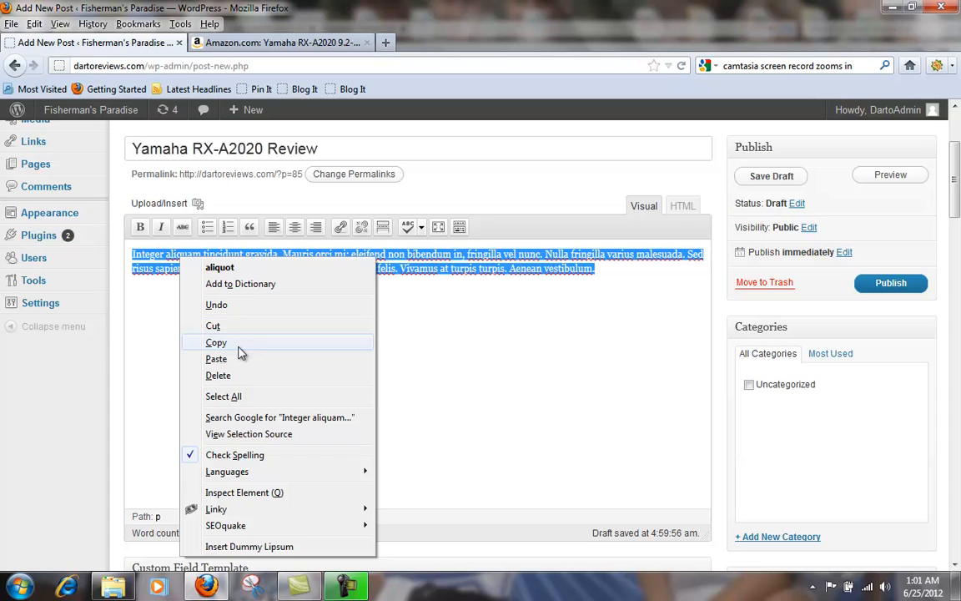
{"action": "left_click", "coordinate": [242, 343]}
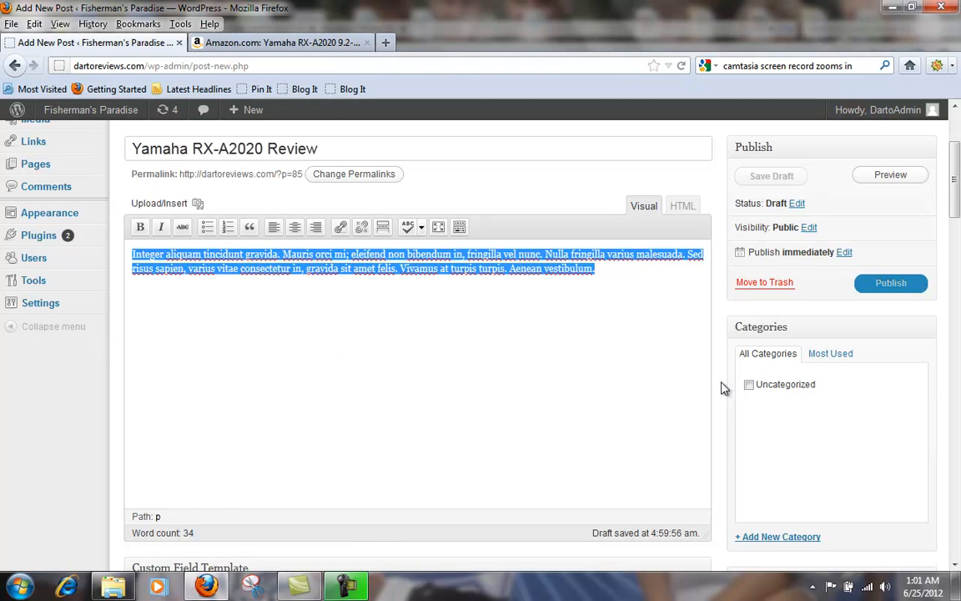
{"action": "scroll", "coordinate": [724, 388], "scroll_direction": "down", "scroll_amount": 5}
{"action": "scroll", "coordinate": [723, 388], "scroll_direction": "down", "scroll_amount": 2}
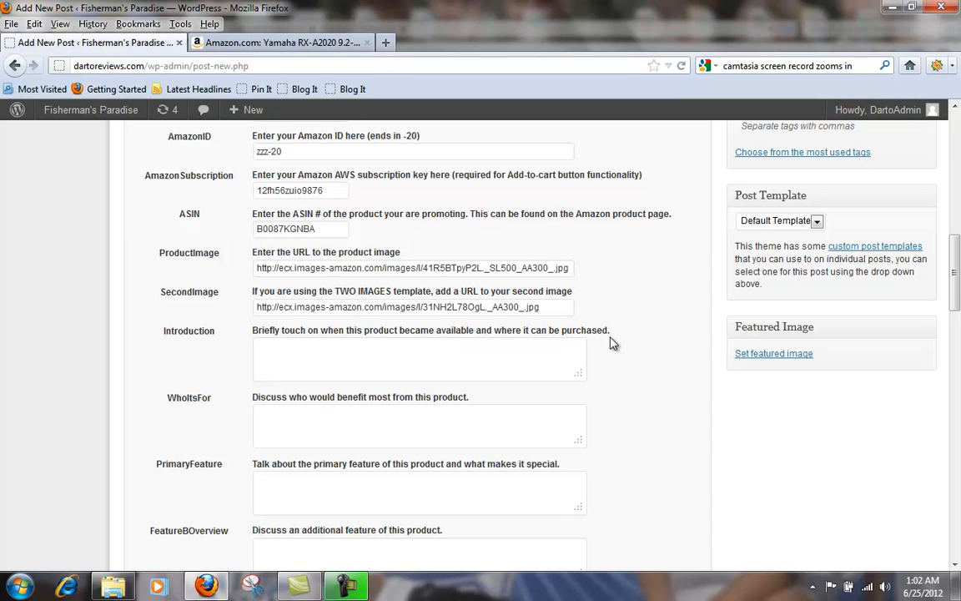
{"action": "right_click", "coordinate": [394, 354]}
{"action": "left_click", "coordinate": [442, 420]}
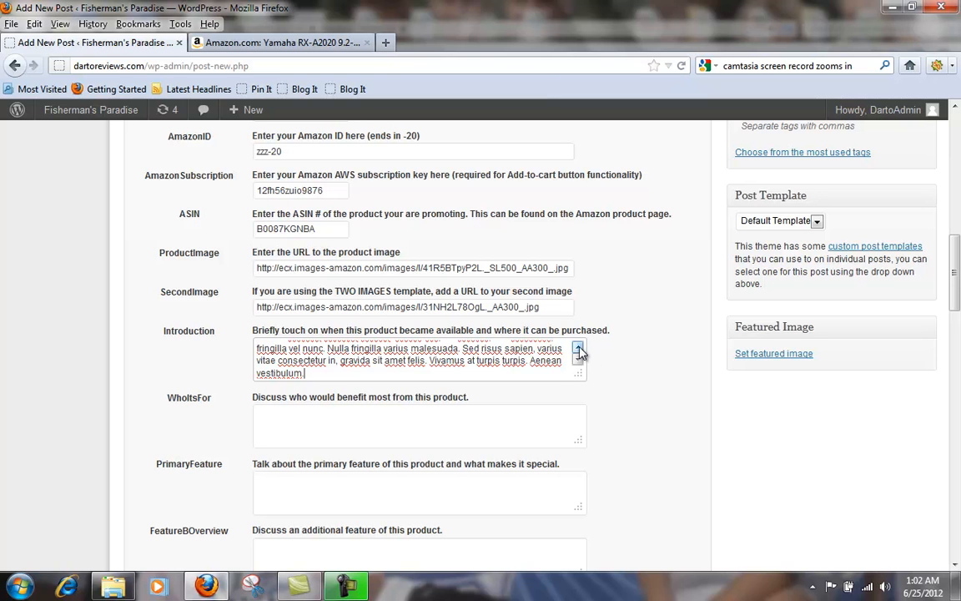
Step: Try deleting the Introduction text from "Nulla fringilla varius malesuada" to the end, and undo the deletion
{"action": "left_click", "coordinate": [577, 348]}
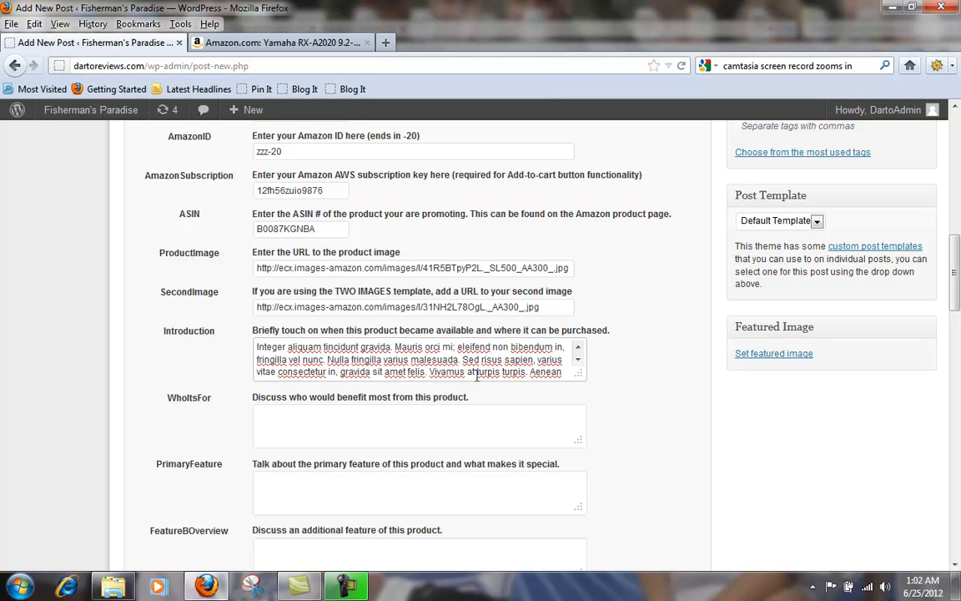
{"action": "left_click", "coordinate": [578, 360]}
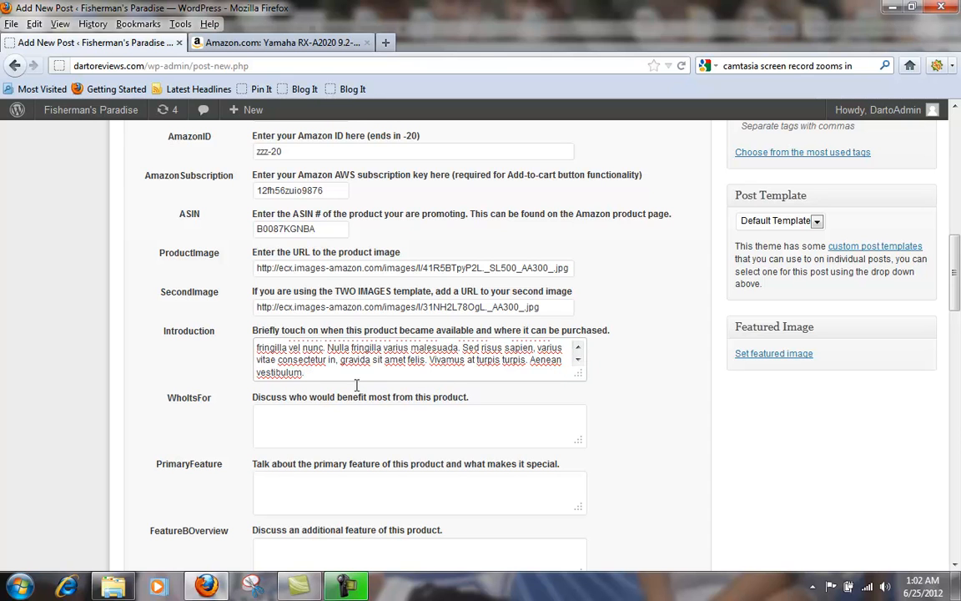
{"action": "left_click", "coordinate": [577, 347]}
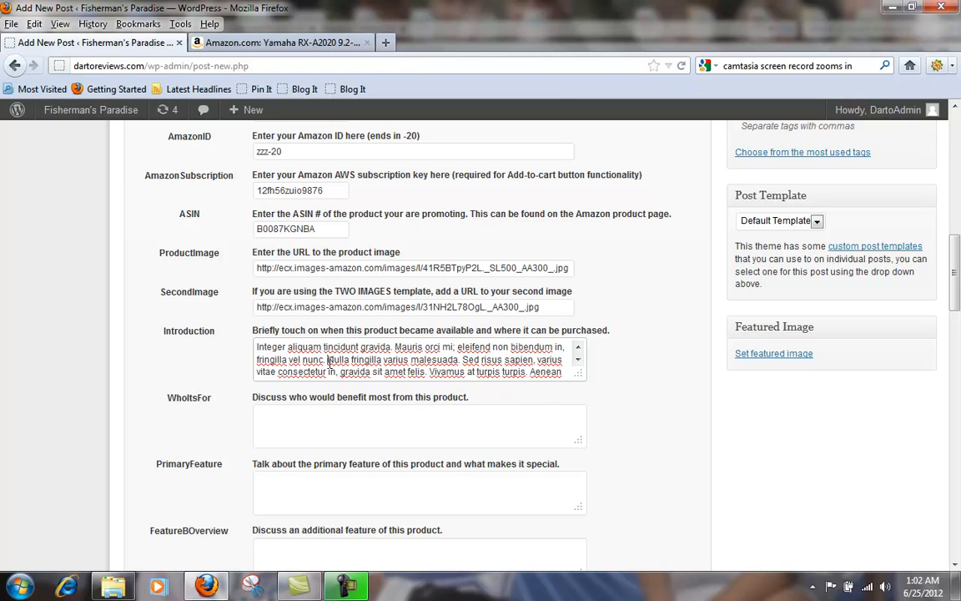
{"action": "left_click_drag", "start_coordinate": [328, 360], "coordinate": [502, 399]}
{"action": "key", "text": "Delete"}
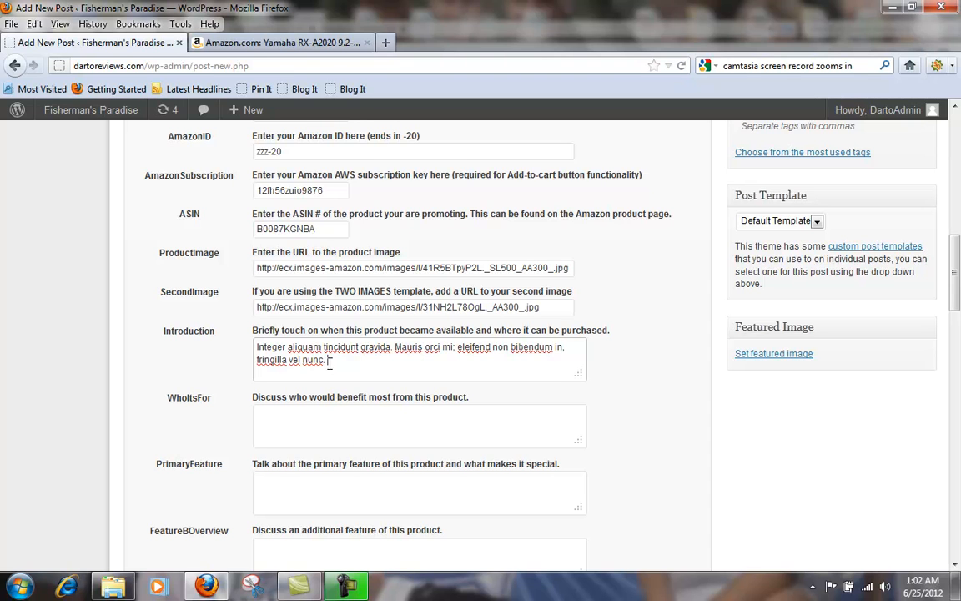
{"action": "key", "text": "ctrl+z"}
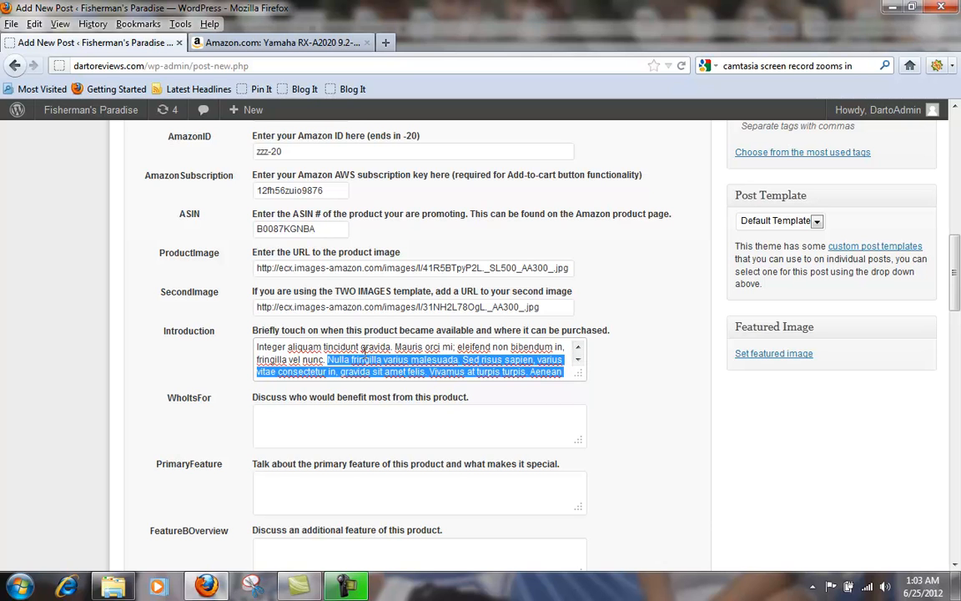
{"action": "left_click", "coordinate": [318, 348]}
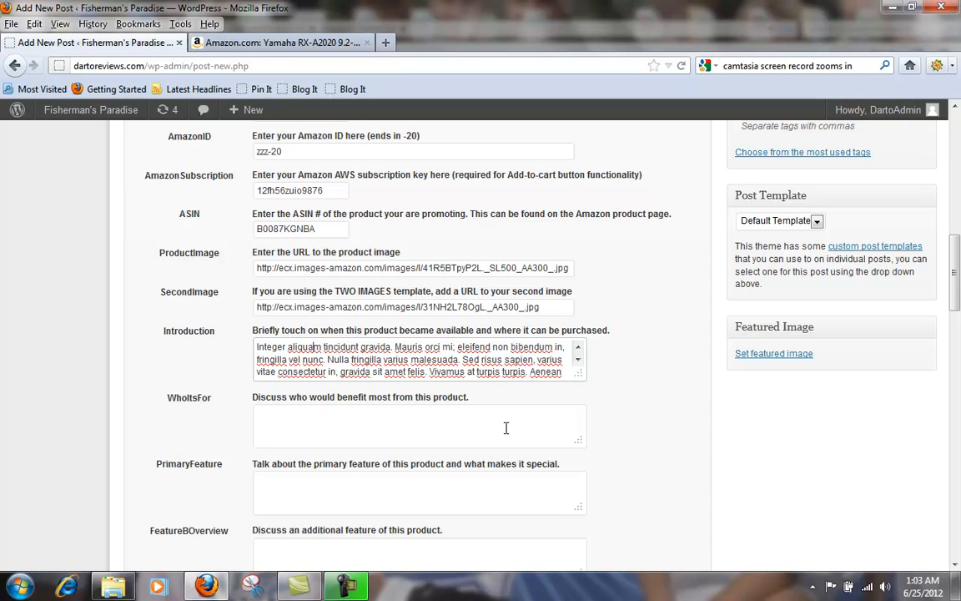
Step: Paste the copied placeholder paragraph into the WhoItsFor field
{"action": "right_click", "coordinate": [383, 423]}
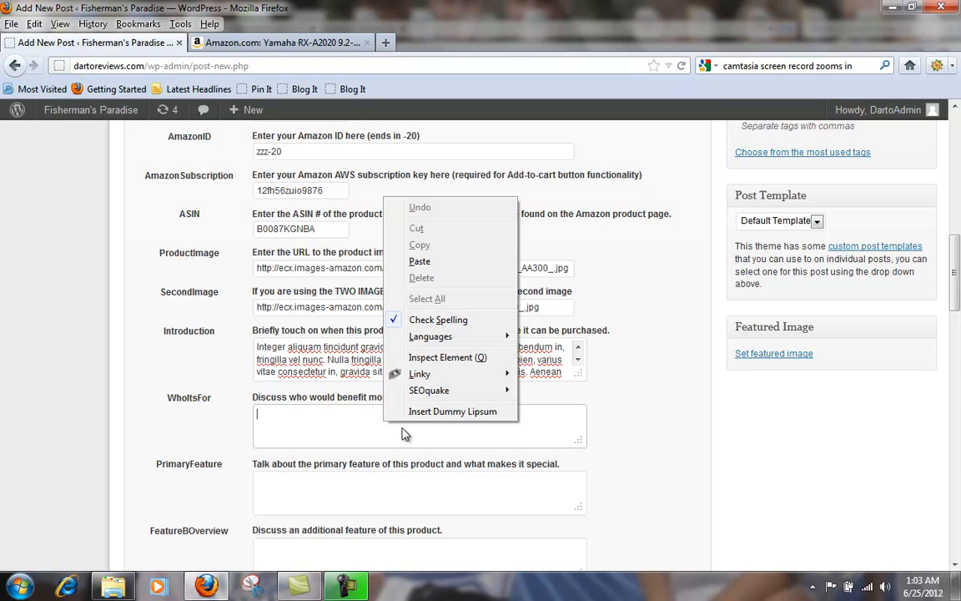
{"action": "left_click", "coordinate": [409, 258]}
{"action": "scroll", "coordinate": [575, 423], "scroll_direction": "up", "scroll_amount": 1}
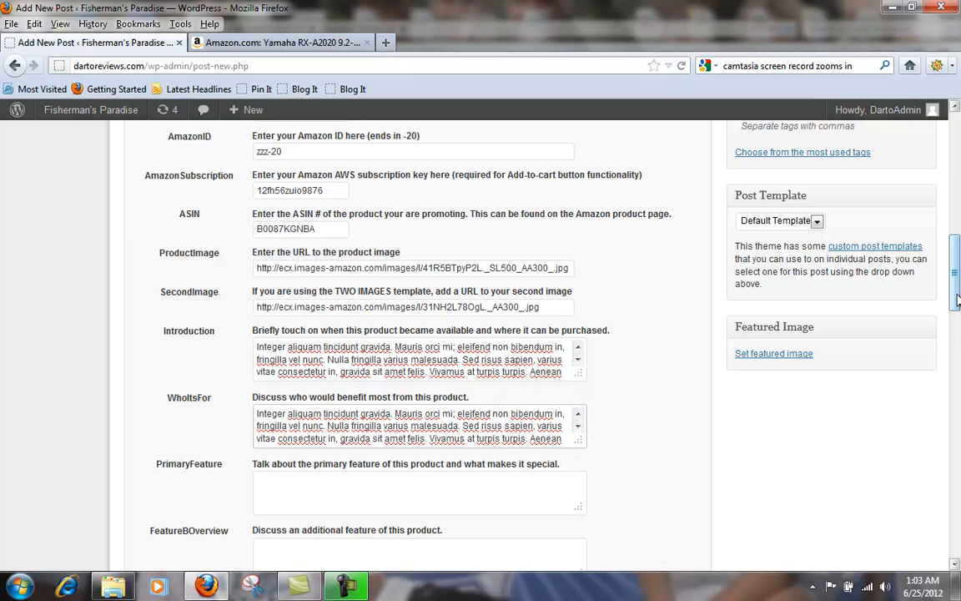
{"action": "left_click_drag", "start_coordinate": [956, 301], "coordinate": [956, 325]}
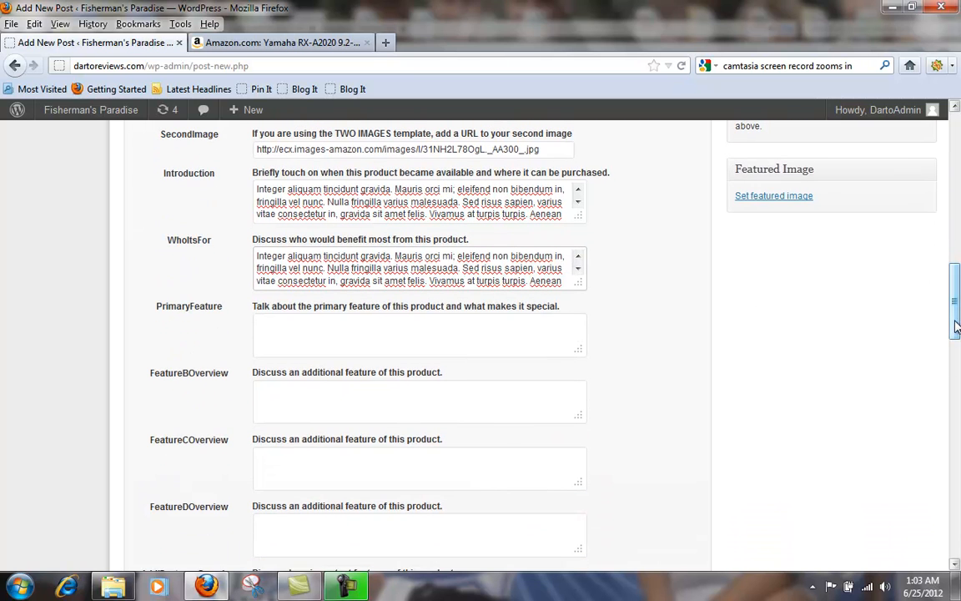
{"action": "scroll", "coordinate": [265, 375], "scroll_direction": "down", "scroll_amount": 2}
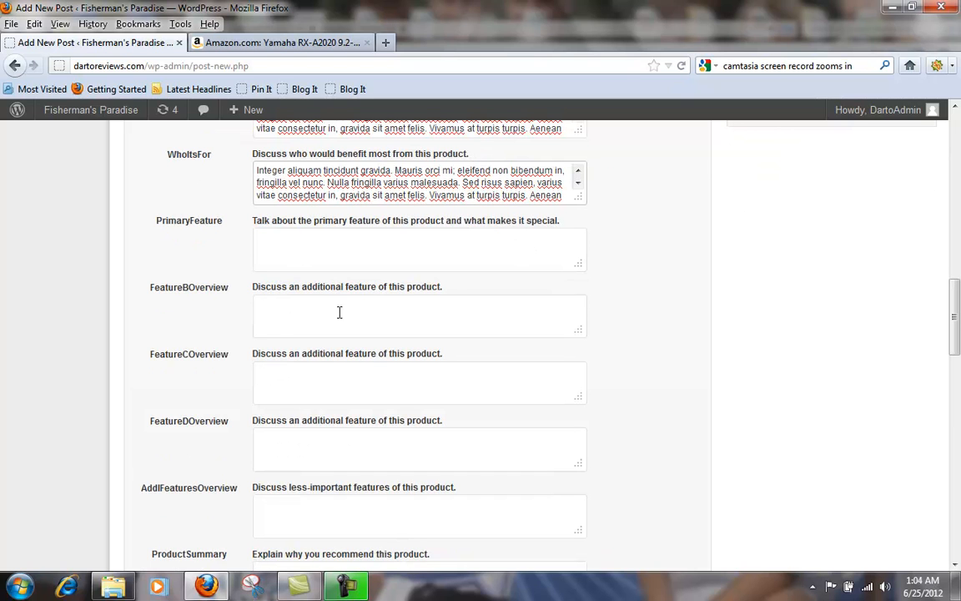
Step: Paste the copied placeholder paragraph into the PrimaryFeature and FeatureBOverview fields
{"action": "right_click", "coordinate": [290, 244]}
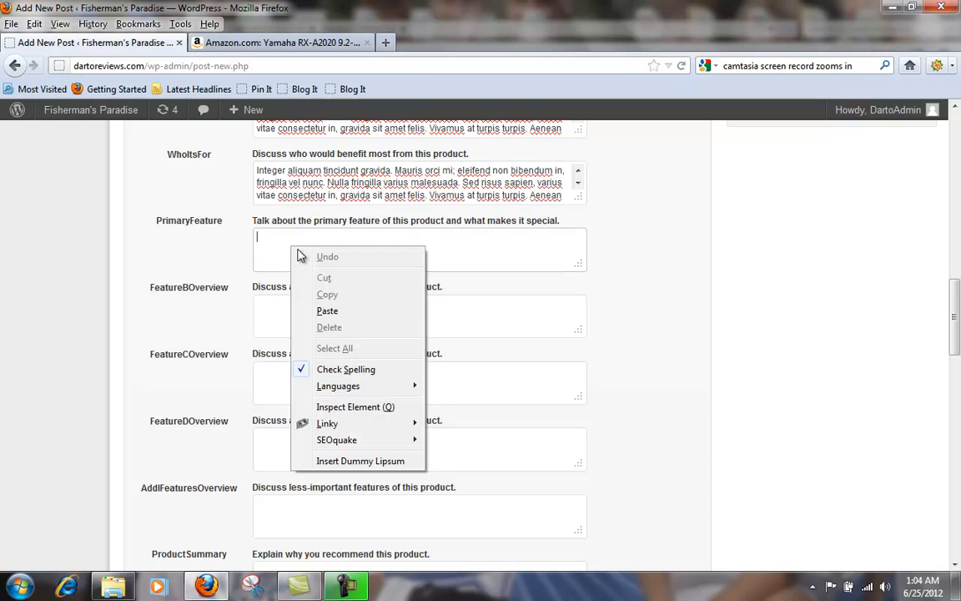
{"action": "left_click", "coordinate": [343, 315]}
{"action": "right_click", "coordinate": [324, 317]}
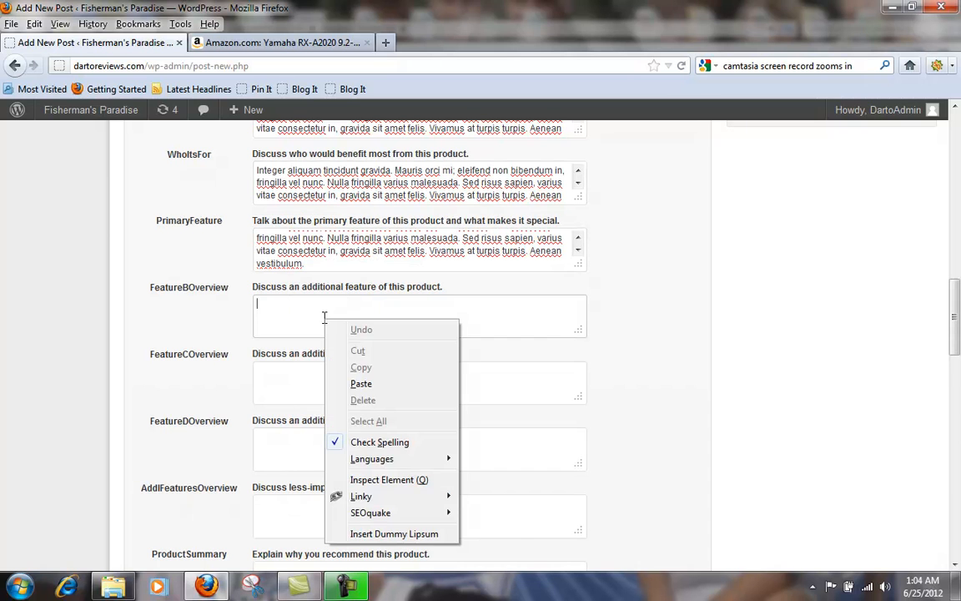
{"action": "left_click", "coordinate": [367, 383]}
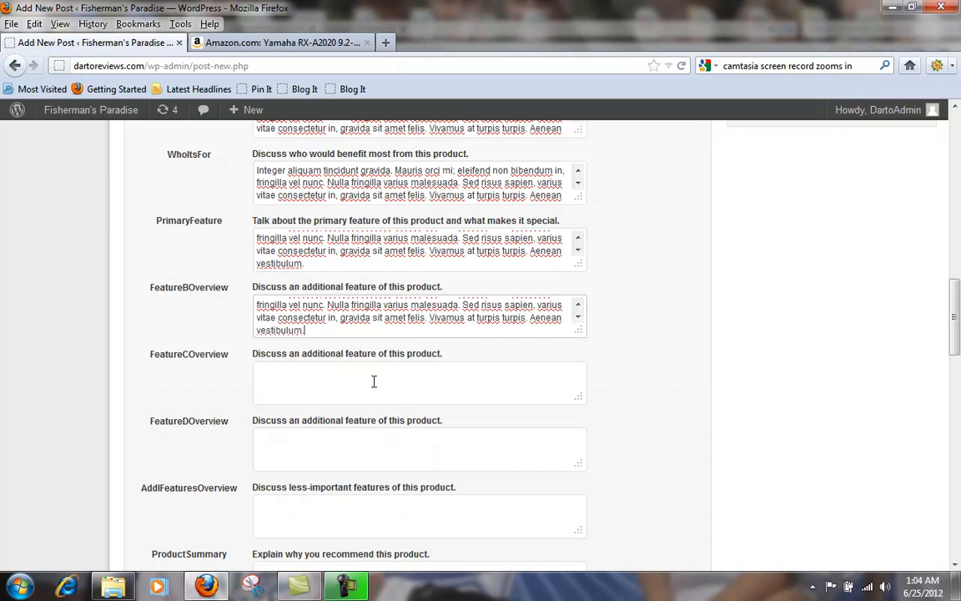
Step: Paste the same placeholder paragraph into the FeatureCOverview and FeatureDOverview fields
{"action": "right_click", "coordinate": [316, 377]}
{"action": "left_click", "coordinate": [353, 216]}
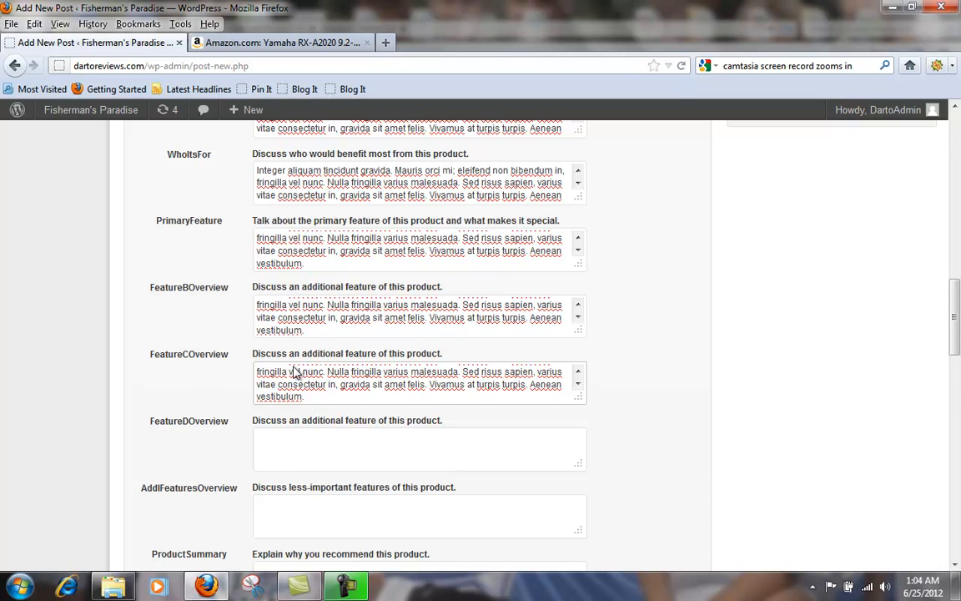
{"action": "left_click", "coordinate": [302, 444]}
{"action": "right_click", "coordinate": [304, 447]}
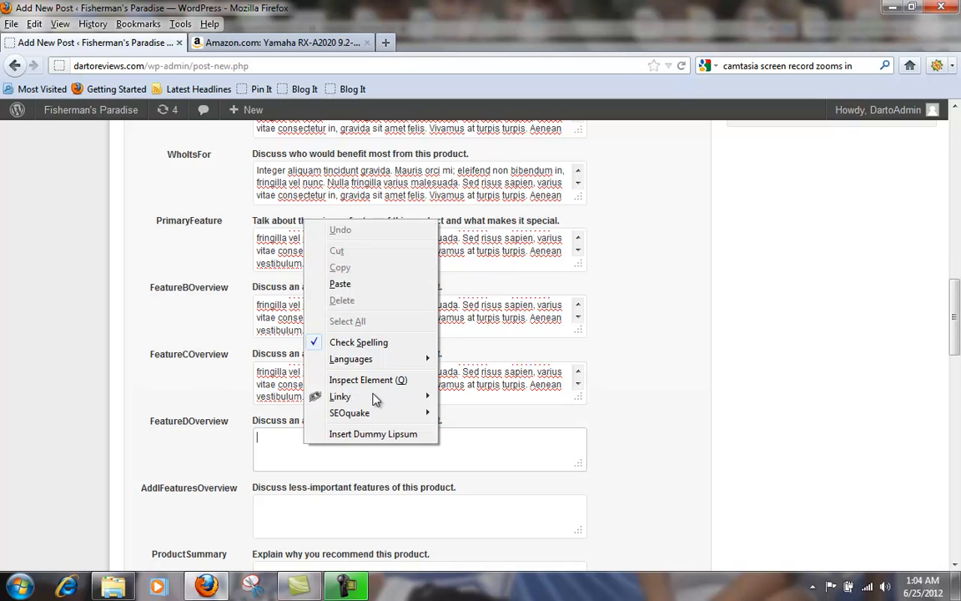
{"action": "left_click", "coordinate": [342, 282]}
Step: Fill the AddlFeaturesOverview and ProductSummary fields with the copied placeholder paragraph
{"action": "scroll", "coordinate": [513, 420], "scroll_direction": "down", "scroll_amount": 2}
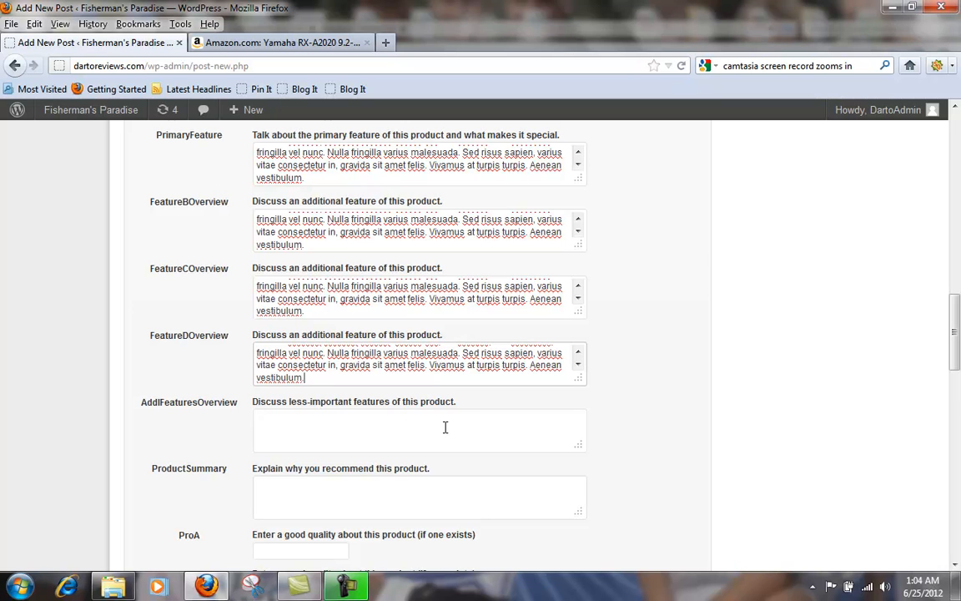
{"action": "right_click", "coordinate": [328, 429]}
{"action": "left_click", "coordinate": [414, 266]}
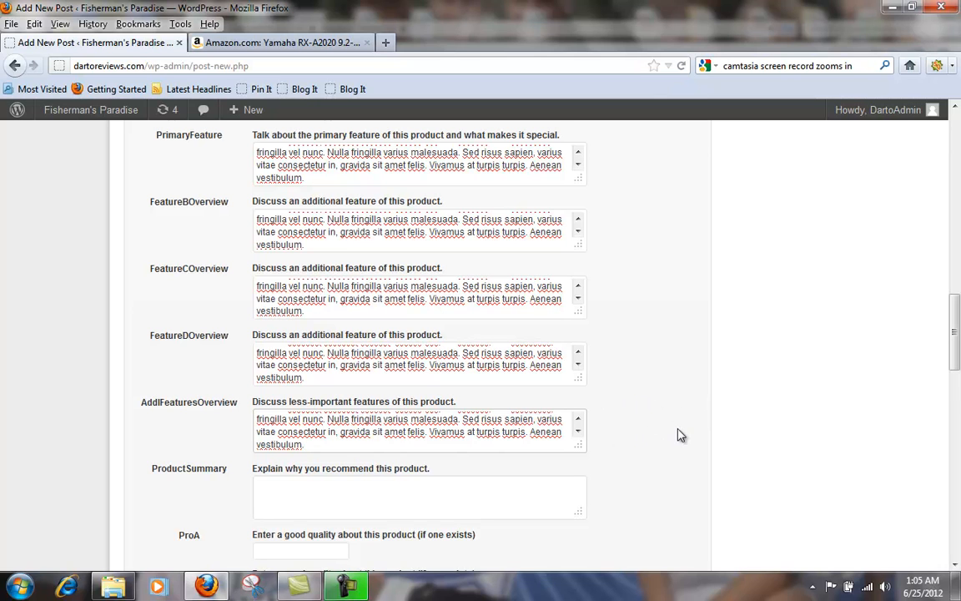
{"action": "scroll", "coordinate": [678, 425], "scroll_direction": "down", "scroll_amount": 2}
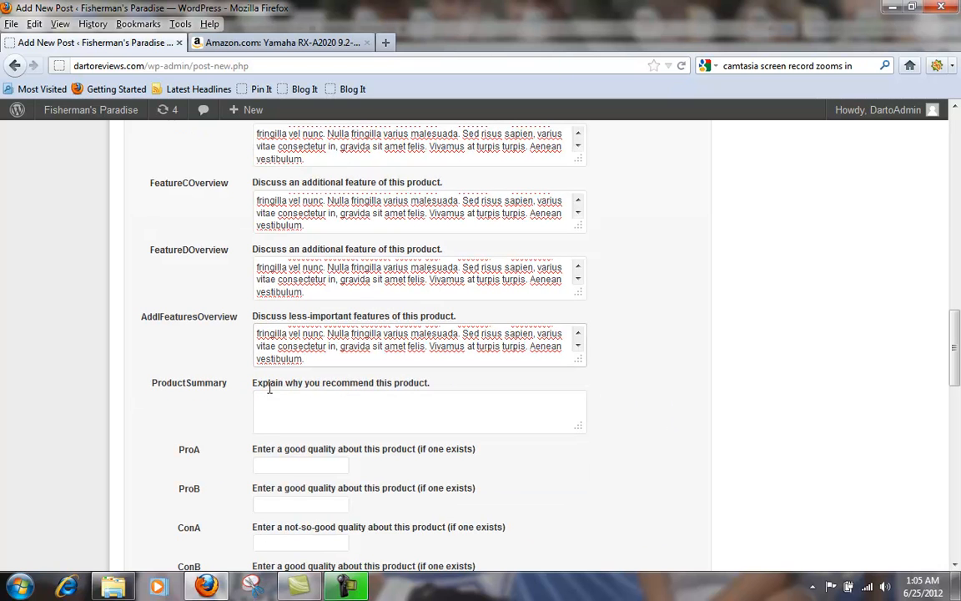
{"action": "left_click", "coordinate": [344, 406]}
{"action": "right_click", "coordinate": [344, 406]}
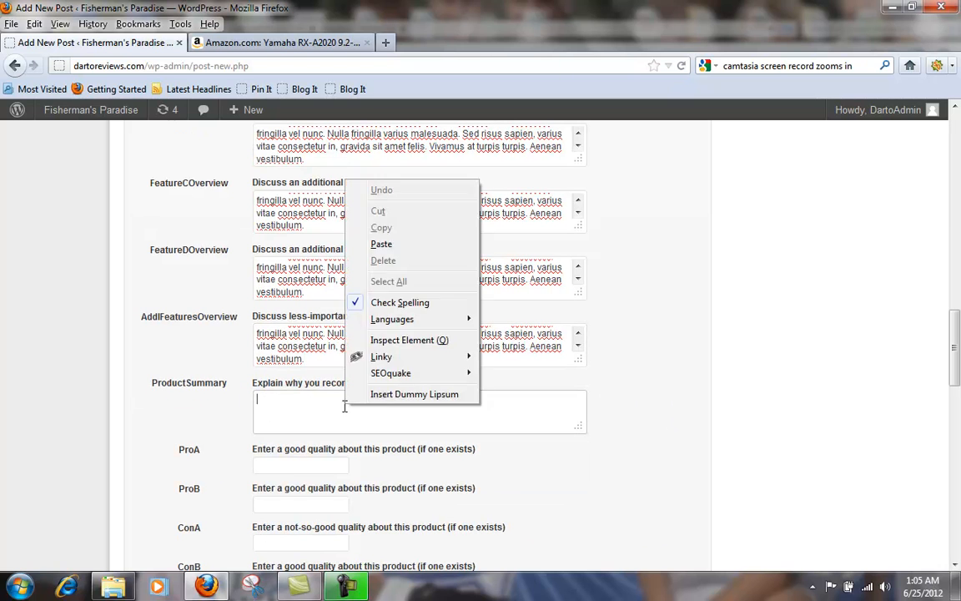
{"action": "left_click", "coordinate": [382, 244]}
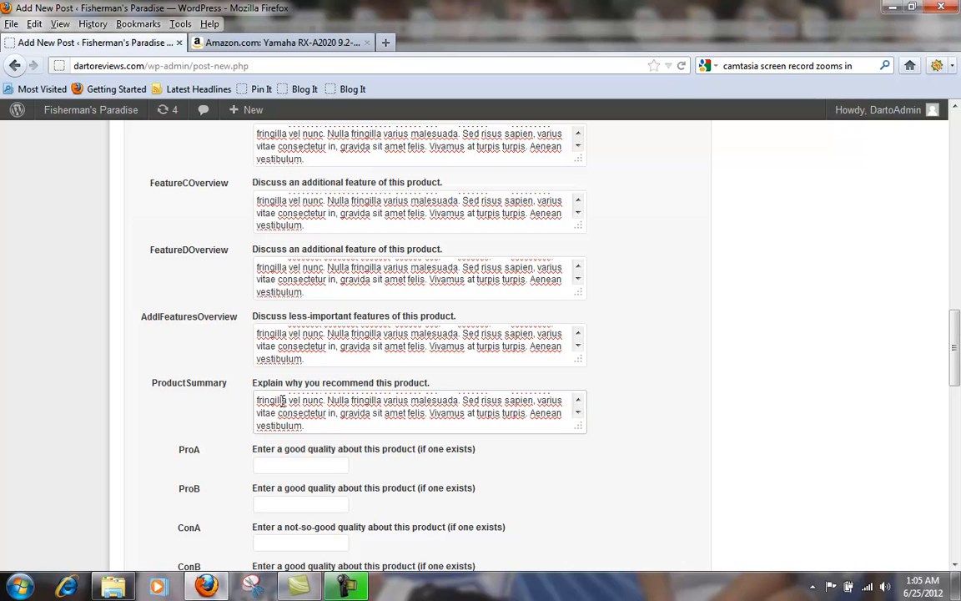
{"action": "left_click", "coordinate": [578, 402]}
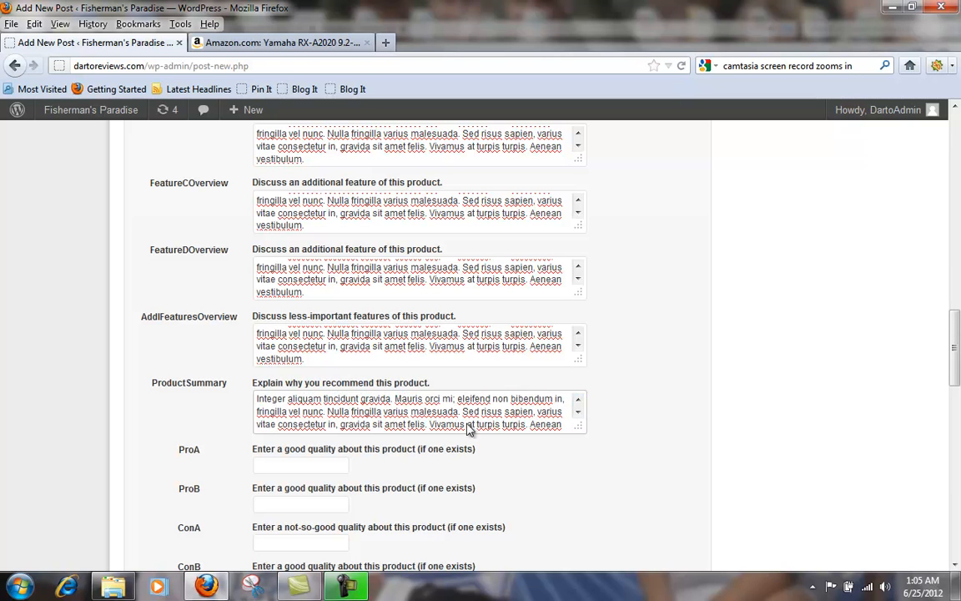
Step: Enter "Crisp audio" as ProA and "Affordable" as ProB
{"action": "left_click_drag", "start_coordinate": [955, 349], "coordinate": [954, 354]}
{"action": "scroll", "coordinate": [954, 353], "scroll_direction": "down", "scroll_amount": 3}
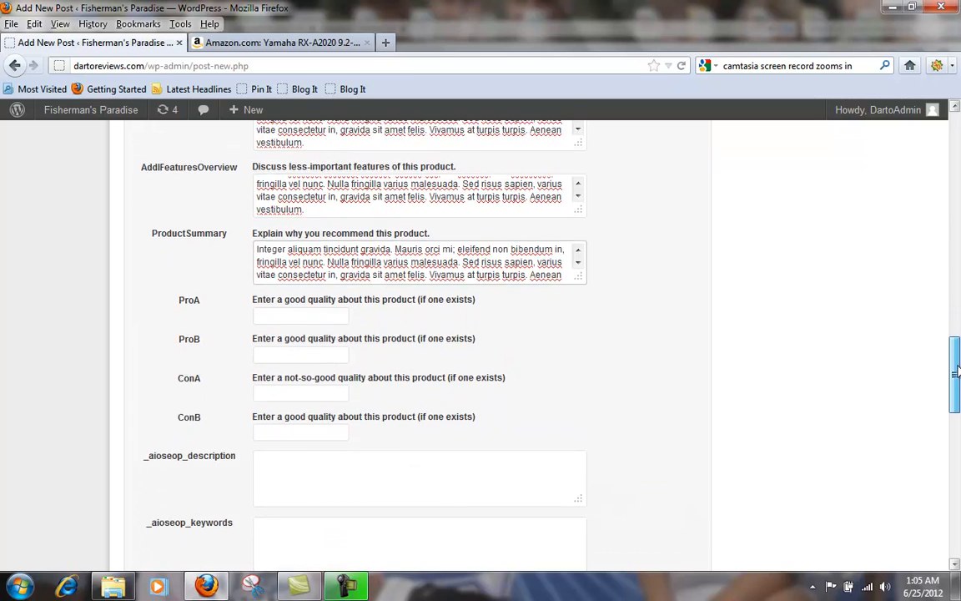
{"action": "left_click", "coordinate": [297, 282]}
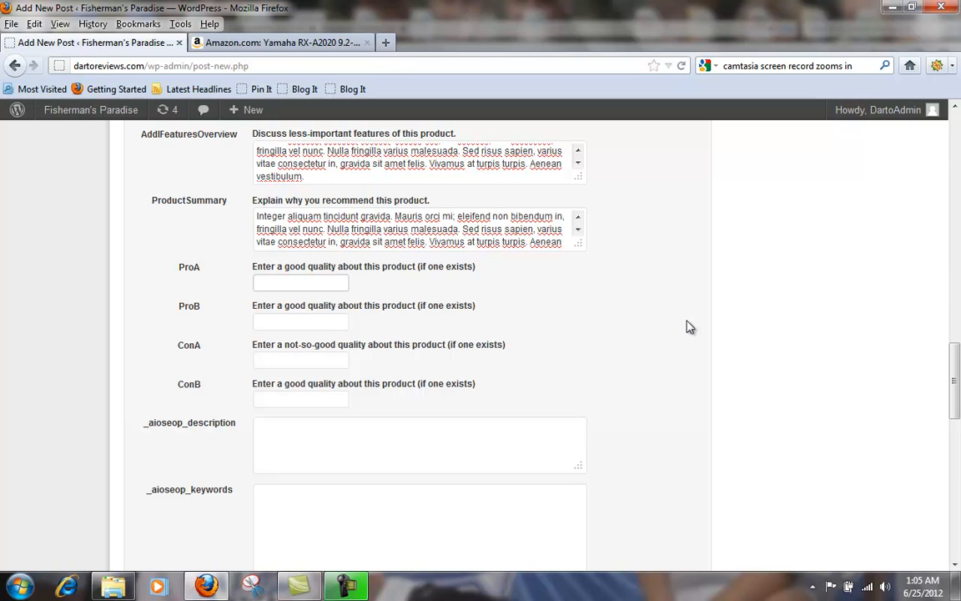
{"action": "type", "text": "Crisp audio"}
{"action": "key", "text": "Tab"}
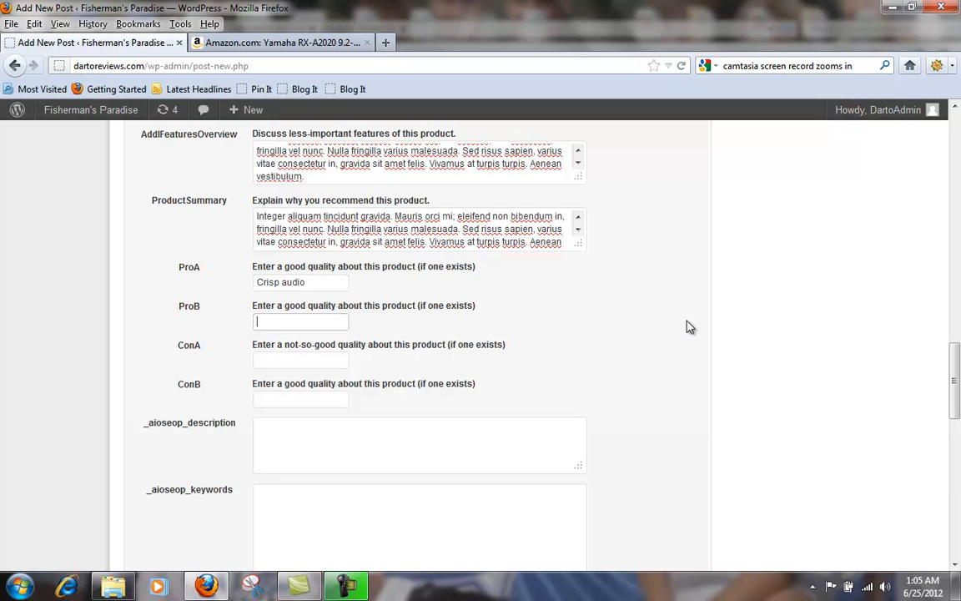
{"action": "type", "text": "Affordable"}
{"action": "key", "text": "Tab"}
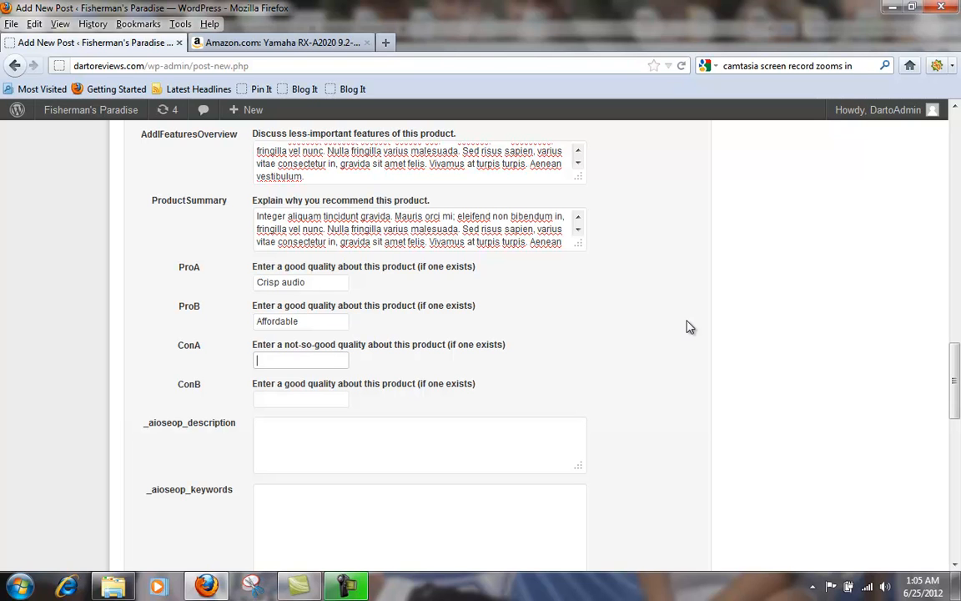
Step: Enter "Heavy and bulky" as ConA and "No bells and whistles" as ConB
{"action": "type", "text": "Heavy"}
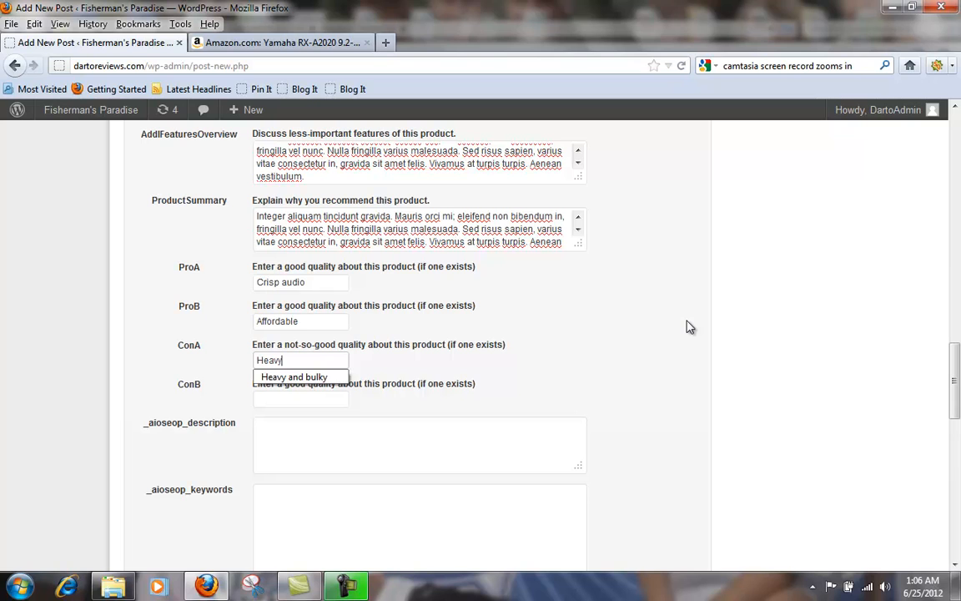
{"action": "key", "text": "Down"}
{"action": "key", "text": "Return"}
{"action": "key", "text": "Tab"}
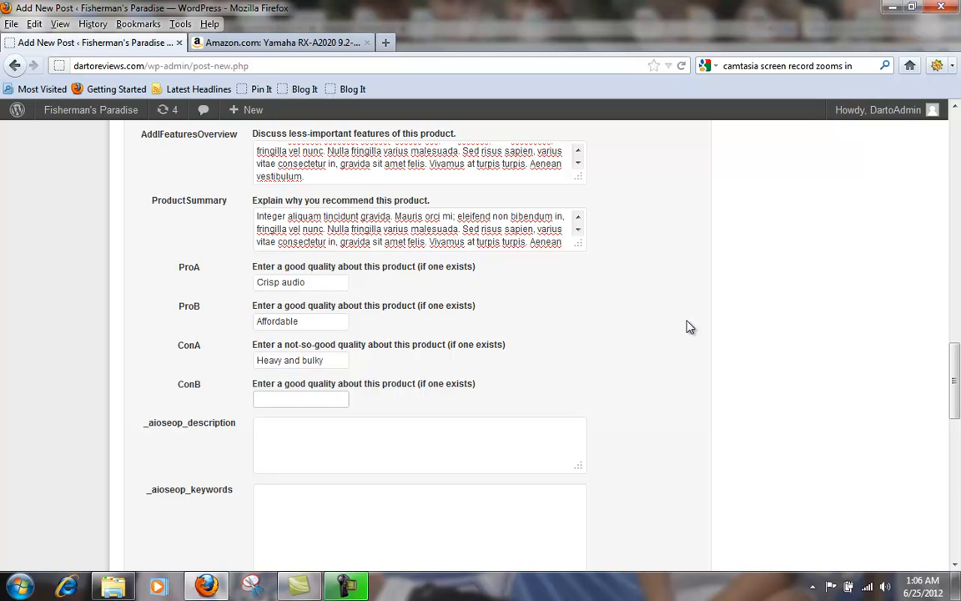
{"action": "type", "text": "No bells and whistles"}
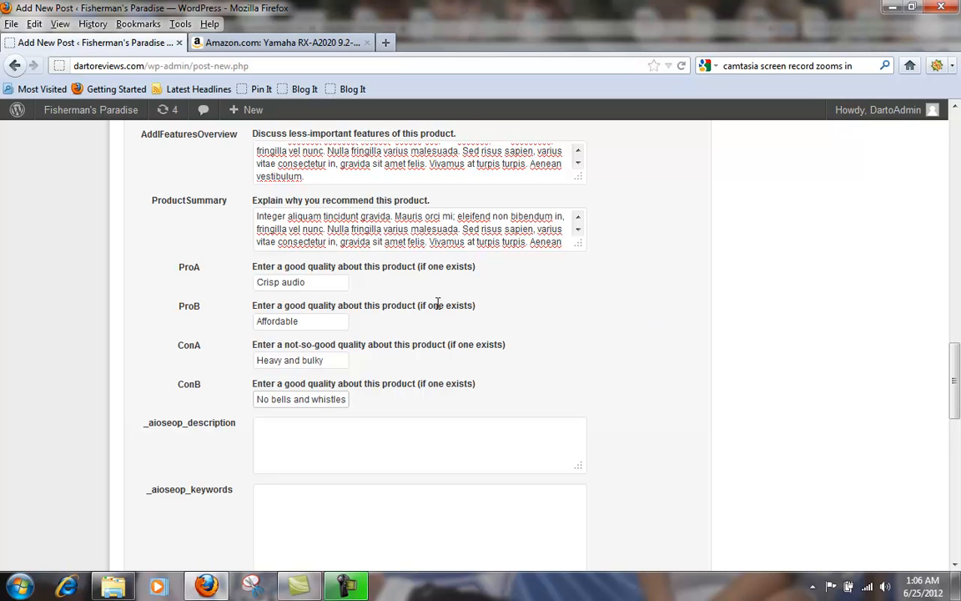
Step: Copy the product name from the ProductTitle field of the Custom Field Template
{"action": "scroll", "coordinate": [437, 305], "scroll_direction": "up", "scroll_amount": 10}
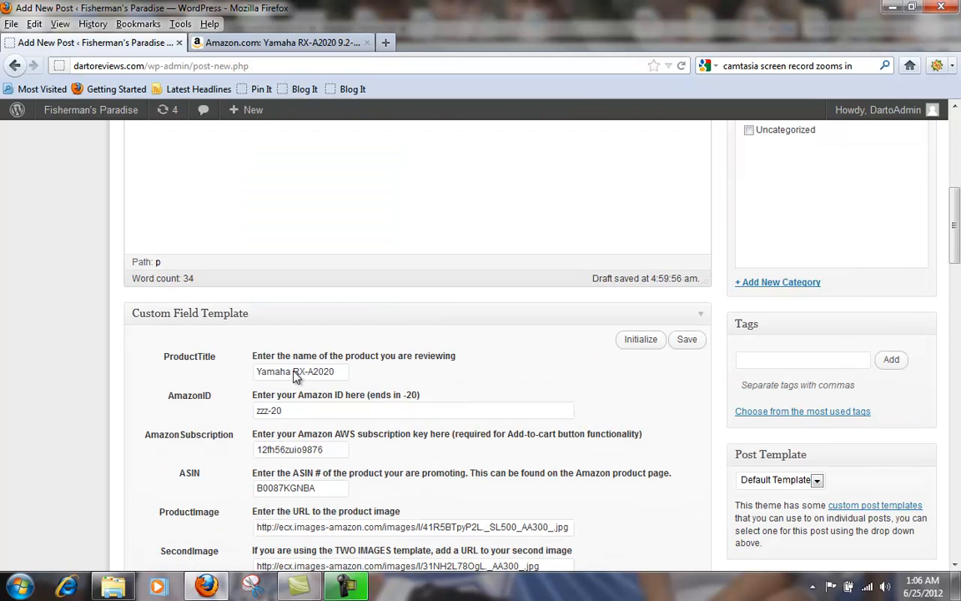
{"action": "left_click_drag", "start_coordinate": [255, 372], "coordinate": [332, 370]}
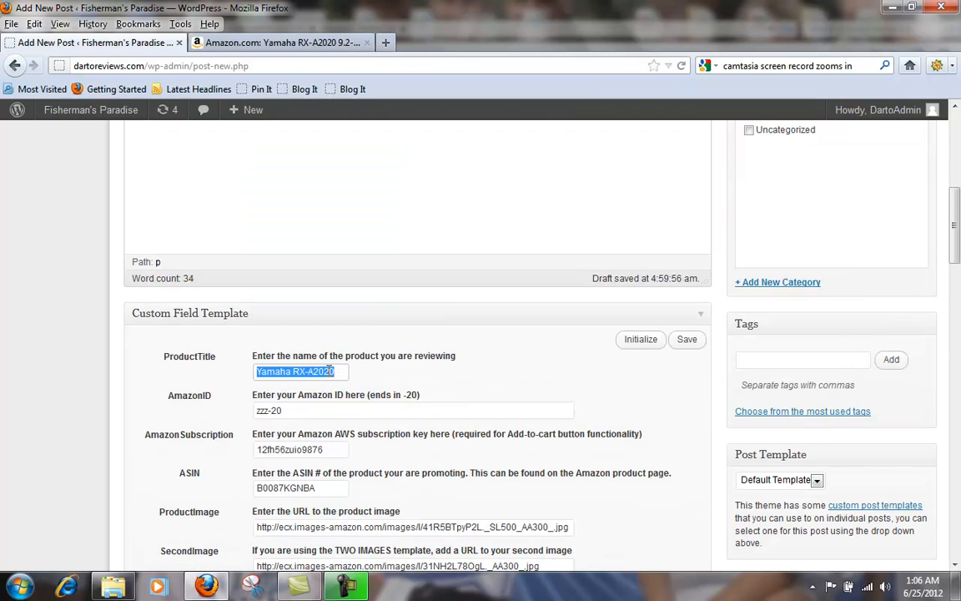
{"action": "right_click", "coordinate": [332, 370]}
{"action": "left_click", "coordinate": [382, 421]}
{"action": "scroll", "coordinate": [479, 376], "scroll_direction": "down", "scroll_amount": 15}
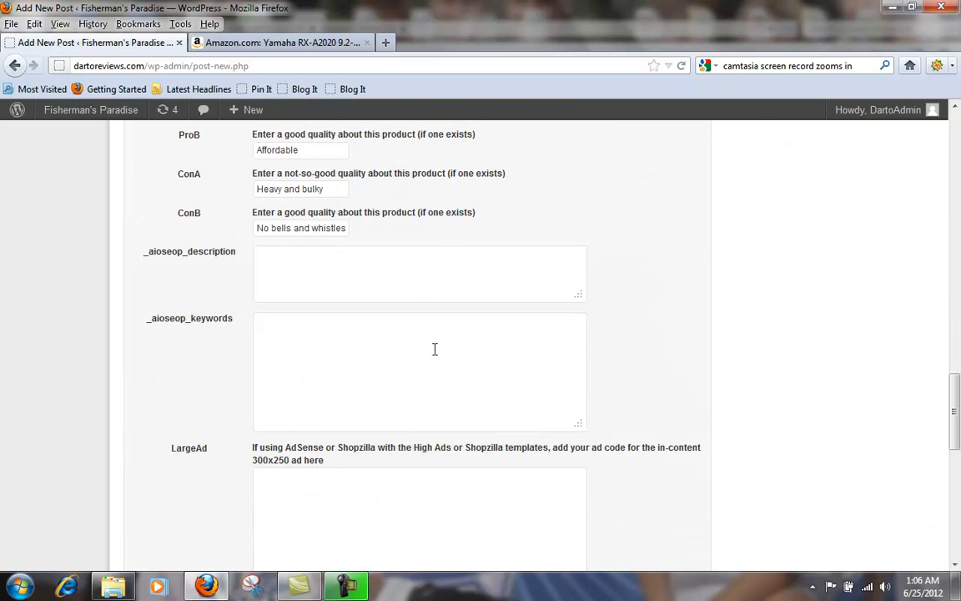
Step: Begin the _aioseop_description with "Are you looking for Yamaha RX-A2020 reviews?", pasting in the copied product name
{"action": "left_click", "coordinate": [331, 279]}
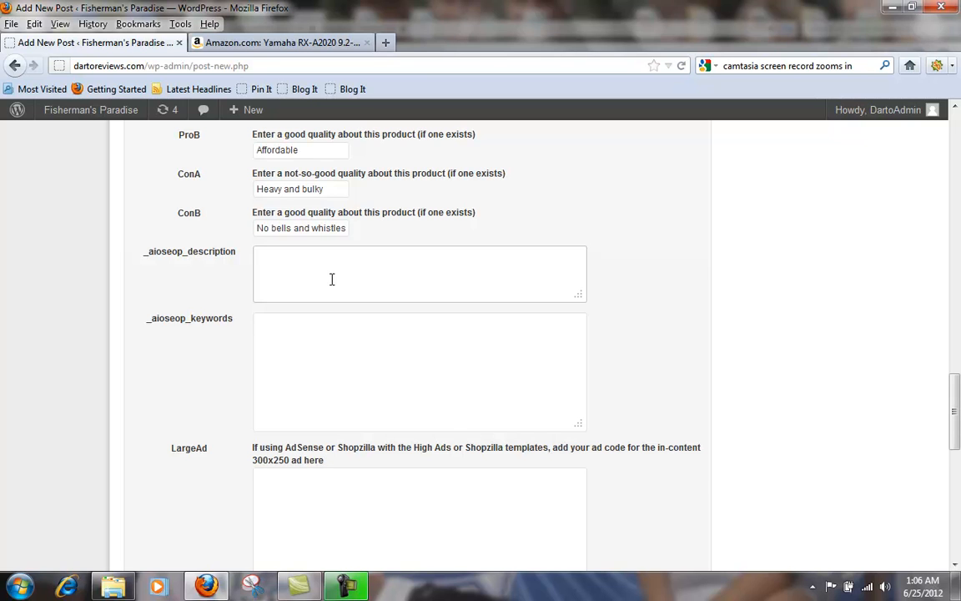
{"action": "type", "text": "The"}
{"action": "key", "text": "ctrl+v"}
{"action": "key", "text": "ctrl+a"}
{"action": "type", "text": "Are you looking for"}
{"action": "key", "text": "ctrl+v"}
{"action": "type", "text": "reviews?"}
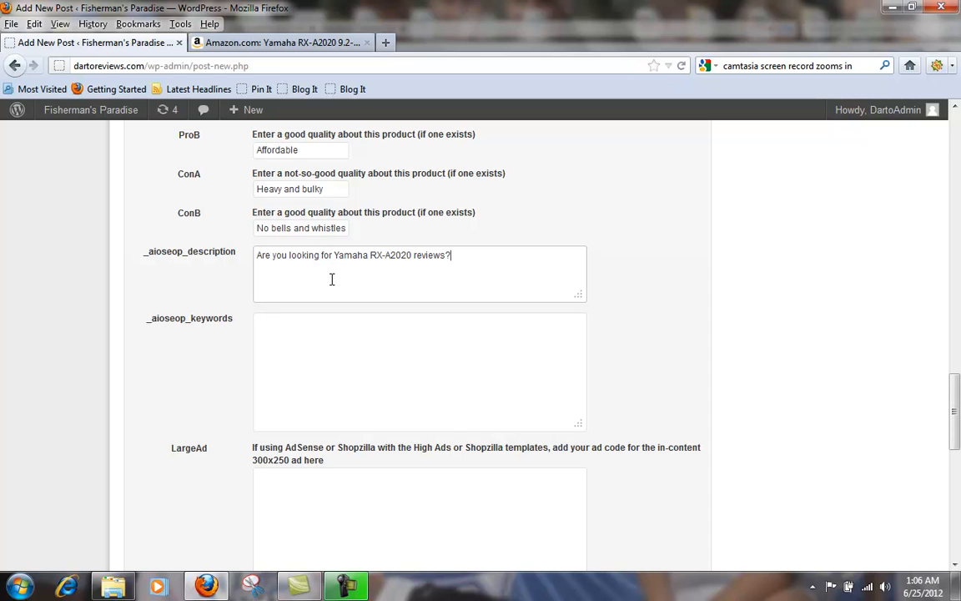
{"action": "type", "text": "  If so, check out the latest"}
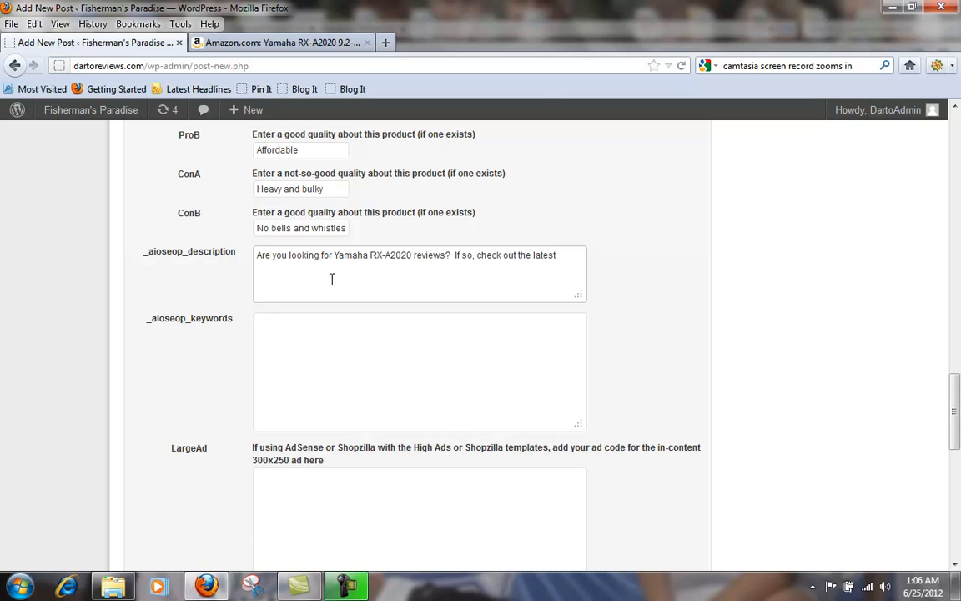
{"action": "type", "text": " Yamaha RX-A2020 review from "}
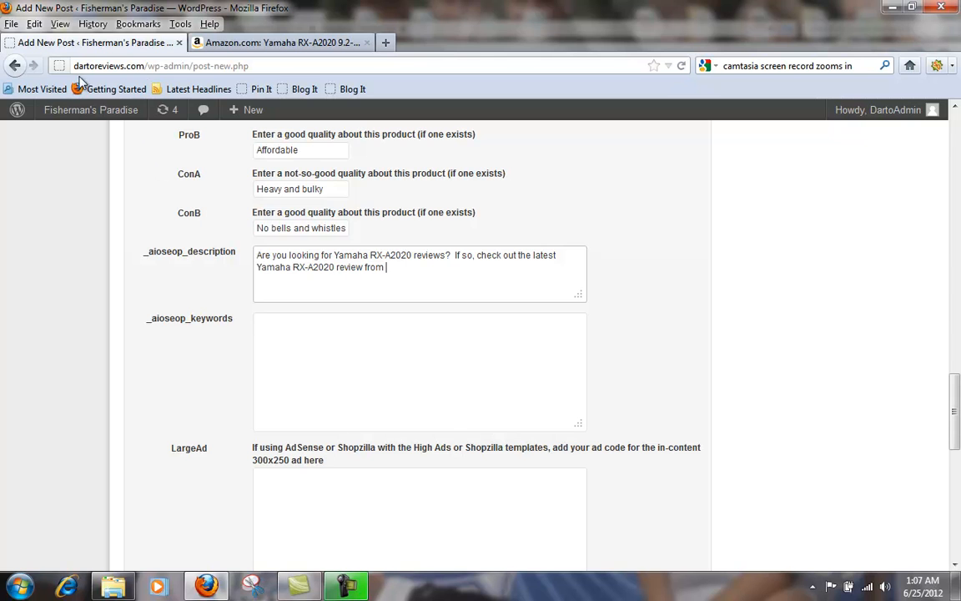
{"action": "type", "text": "dartoreviews.com!"}
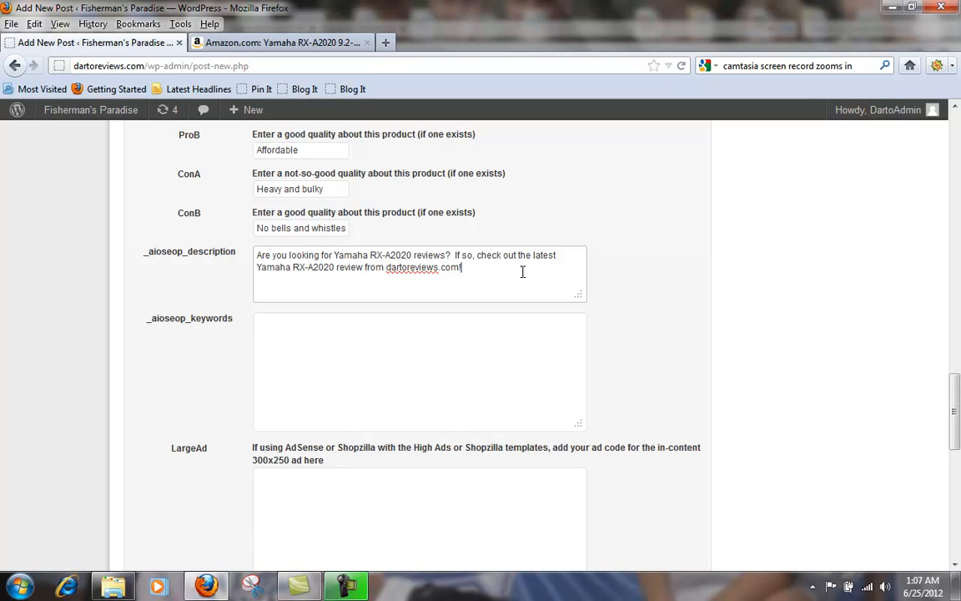
{"action": "left_click_drag", "start_coordinate": [334, 254], "coordinate": [424, 258]}
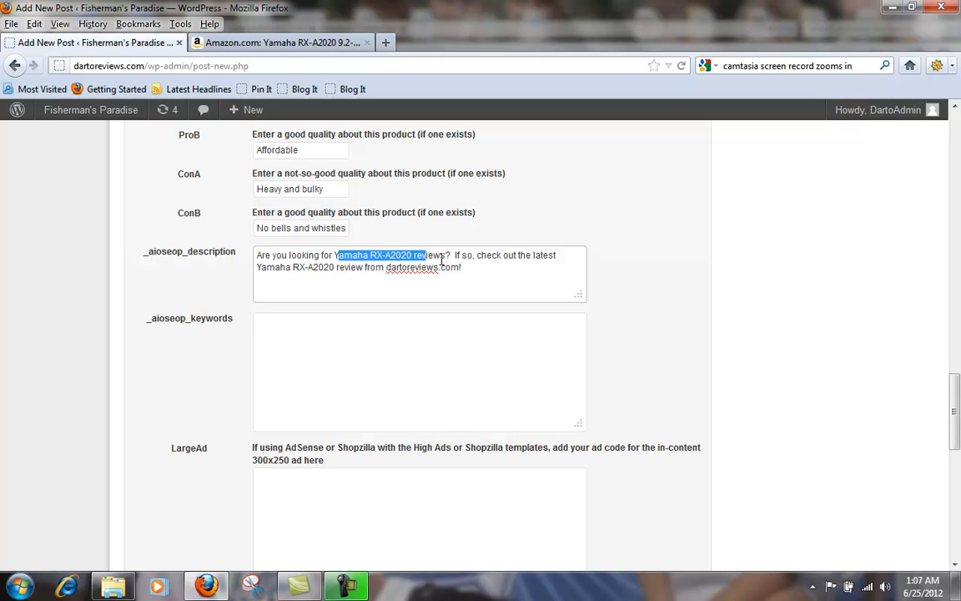
{"action": "left_click", "coordinate": [485, 266]}
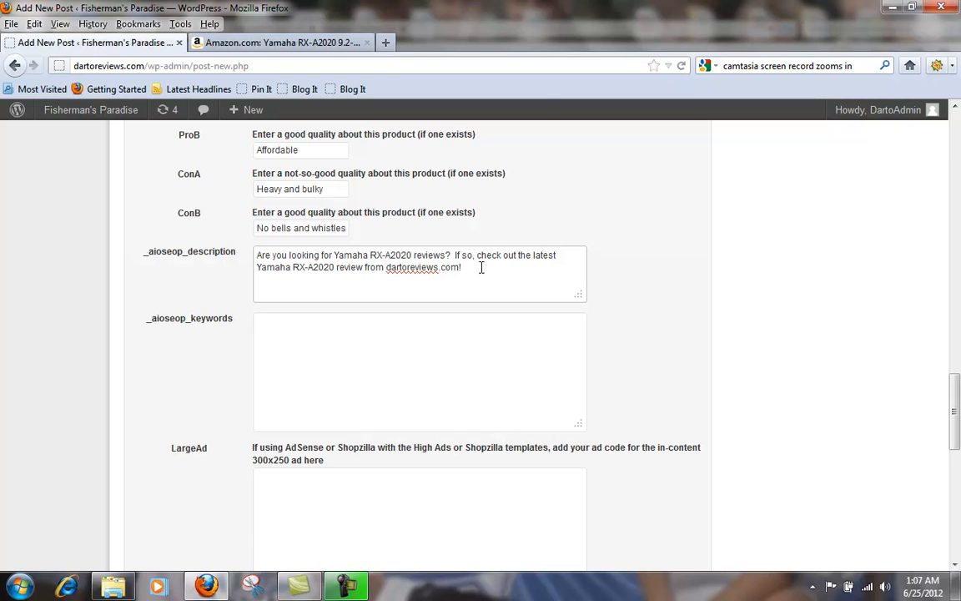
{"action": "left_click", "coordinate": [473, 258]}
{"action": "type", "text": ","}
{"action": "left_click_drag", "start_coordinate": [387, 267], "coordinate": [458, 266]}
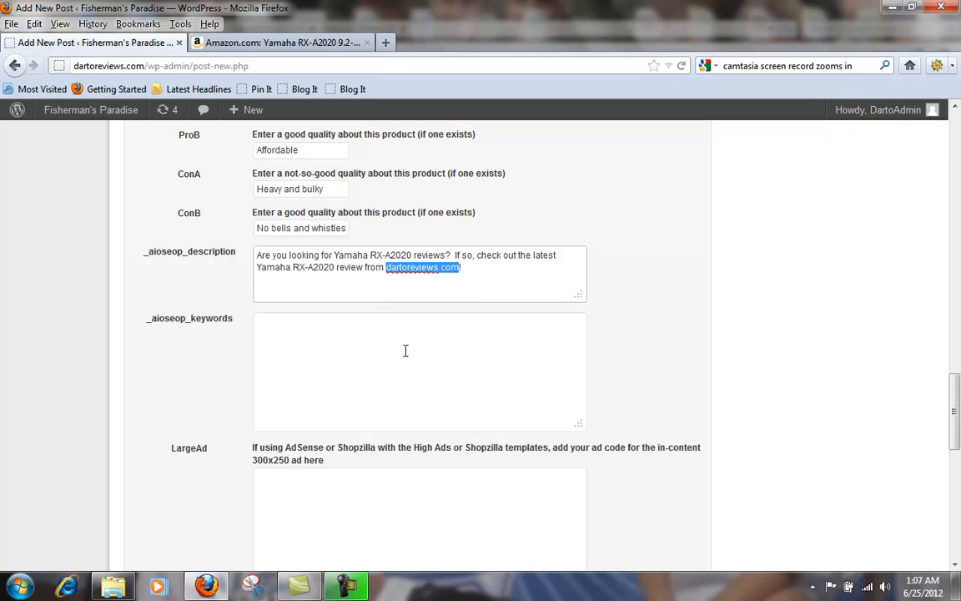
Step: Fill the _aioseop_keywords field with "Yamaha RX-A2020 review, Yamaha RX-A2020 reviews, Yamaha RX-A2020"
{"action": "left_click", "coordinate": [309, 345]}
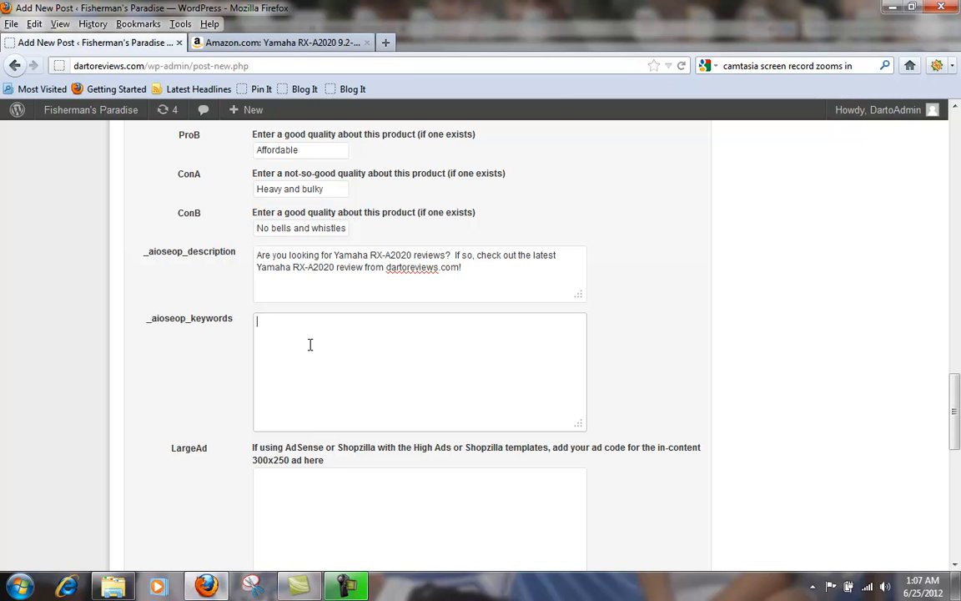
{"action": "key", "text": "ctrl+v"}
{"action": "type", "text": "review,"}
{"action": "key", "text": "ctrl+v"}
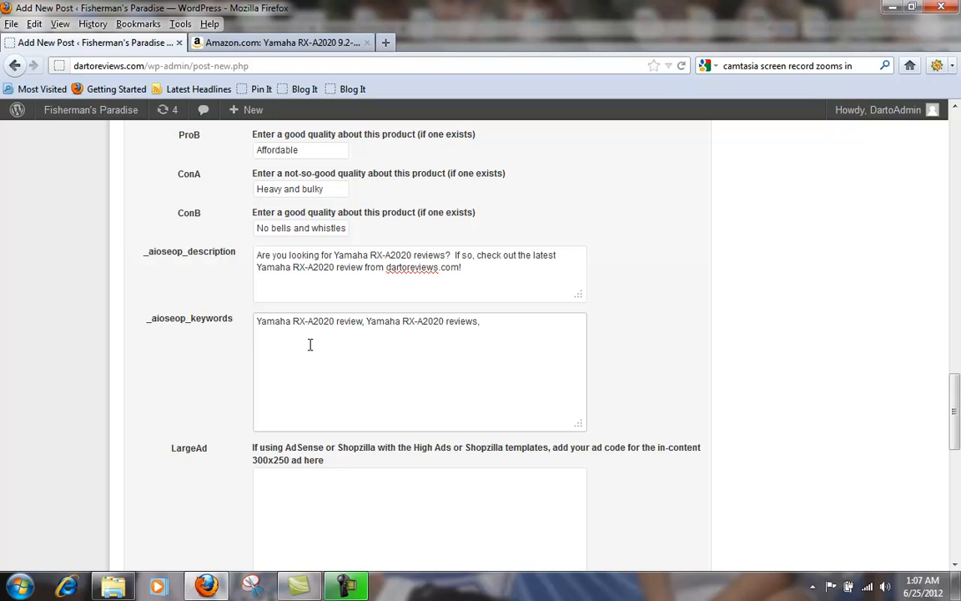
{"action": "key", "text": "ctrl+v"}
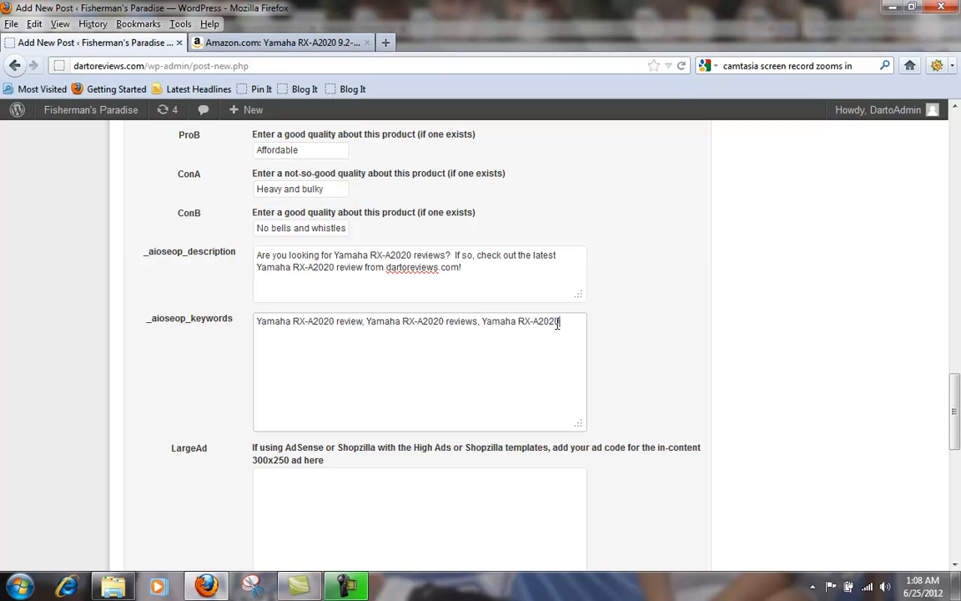
Step: Examine the LargeAd, SmallAd and ShopzillaID fields at the end of the Custom Field Template
{"action": "scroll", "coordinate": [609, 322], "scroll_direction": "down", "scroll_amount": 4}
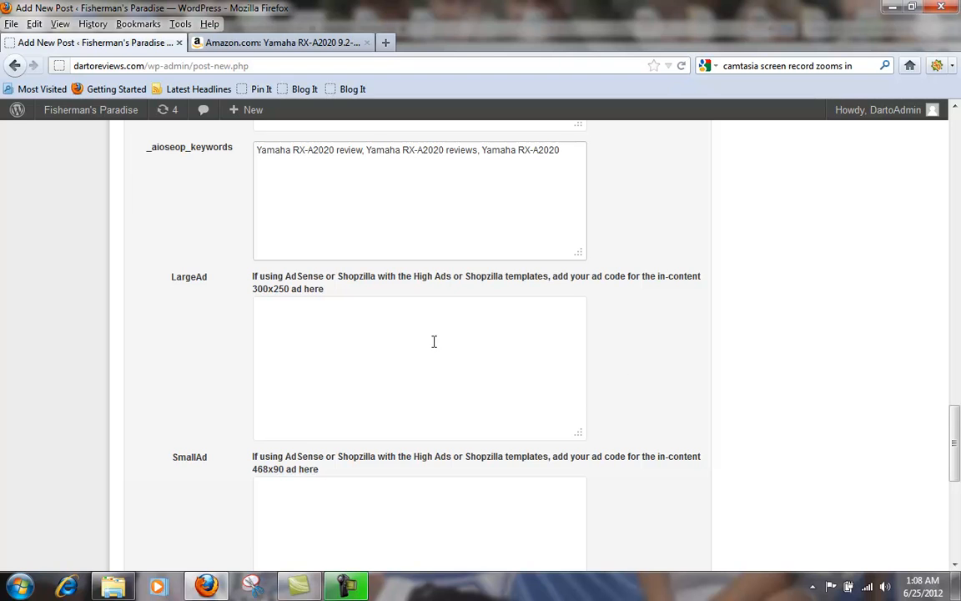
{"action": "scroll", "coordinate": [428, 341], "scroll_direction": "down", "scroll_amount": 2}
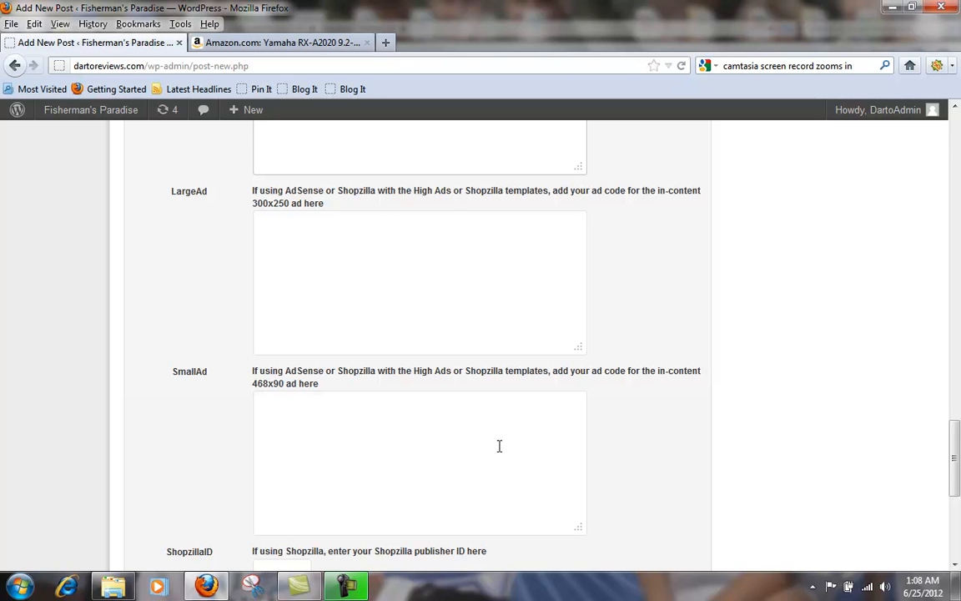
{"action": "scroll", "coordinate": [614, 454], "scroll_direction": "down", "scroll_amount": 2}
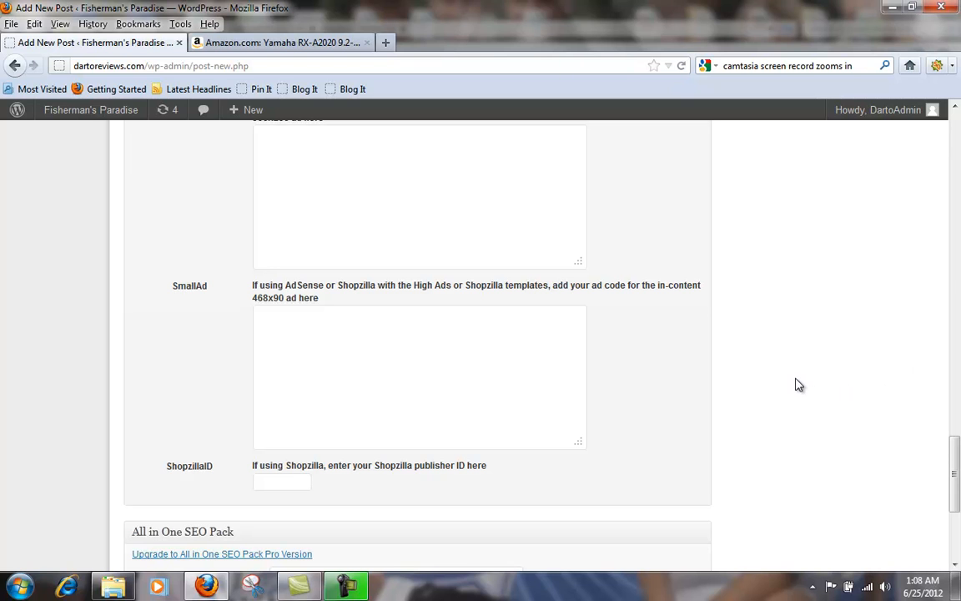
Step: Copy the image address of the main front-view receiver photo from the Amazon product page
{"action": "scroll", "coordinate": [798, 384], "scroll_direction": "down", "scroll_amount": 1}
{"action": "scroll", "coordinate": [797, 383], "scroll_direction": "down", "scroll_amount": 2}
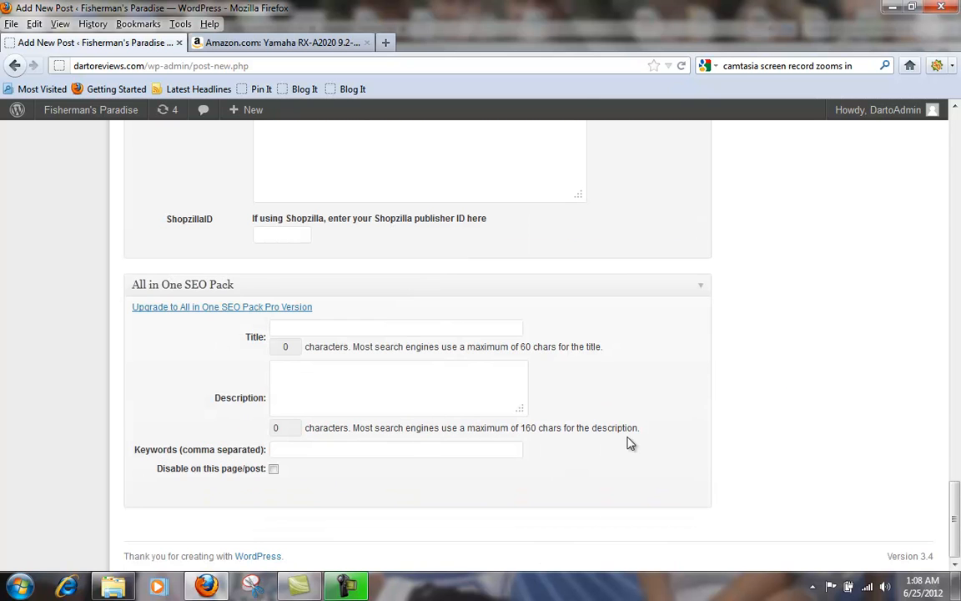
{"action": "scroll", "coordinate": [628, 444], "scroll_direction": "up", "scroll_amount": 6}
{"action": "scroll", "coordinate": [631, 444], "scroll_direction": "up", "scroll_amount": 1}
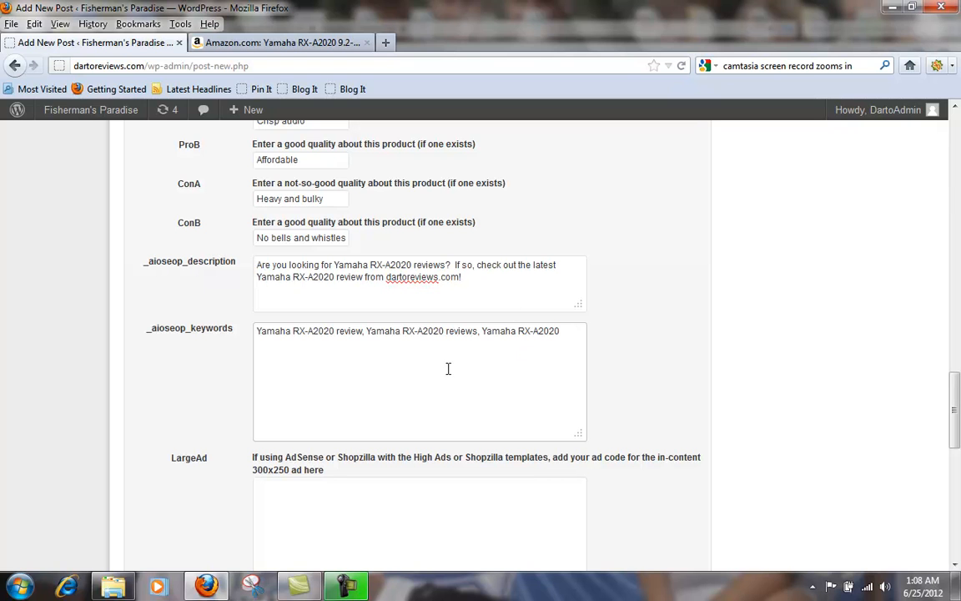
{"action": "scroll", "coordinate": [954, 381], "scroll_direction": "up", "scroll_amount": 1}
{"action": "left_click_drag", "start_coordinate": [954, 380], "coordinate": [939, 240]}
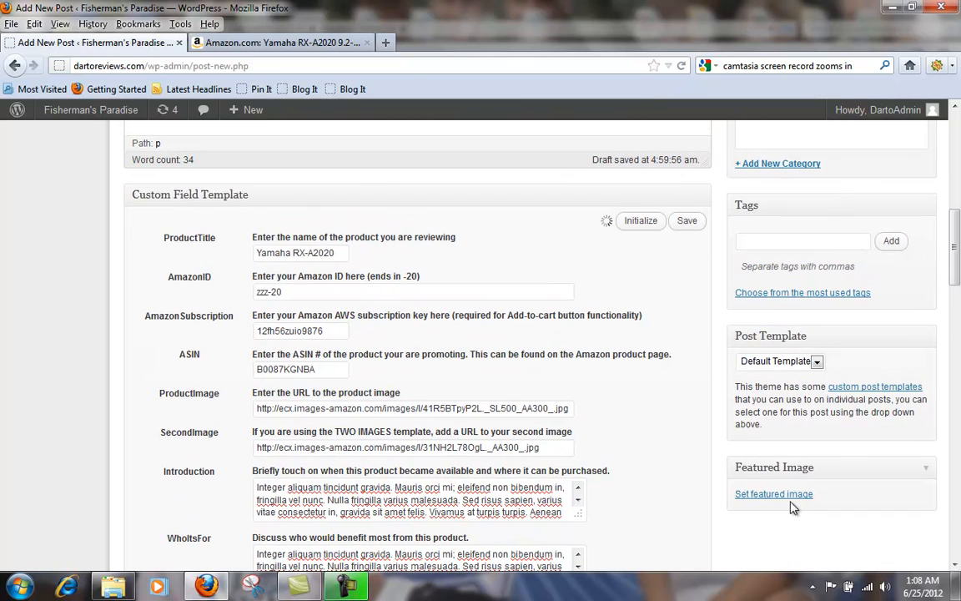
{"action": "left_click", "coordinate": [226, 47]}
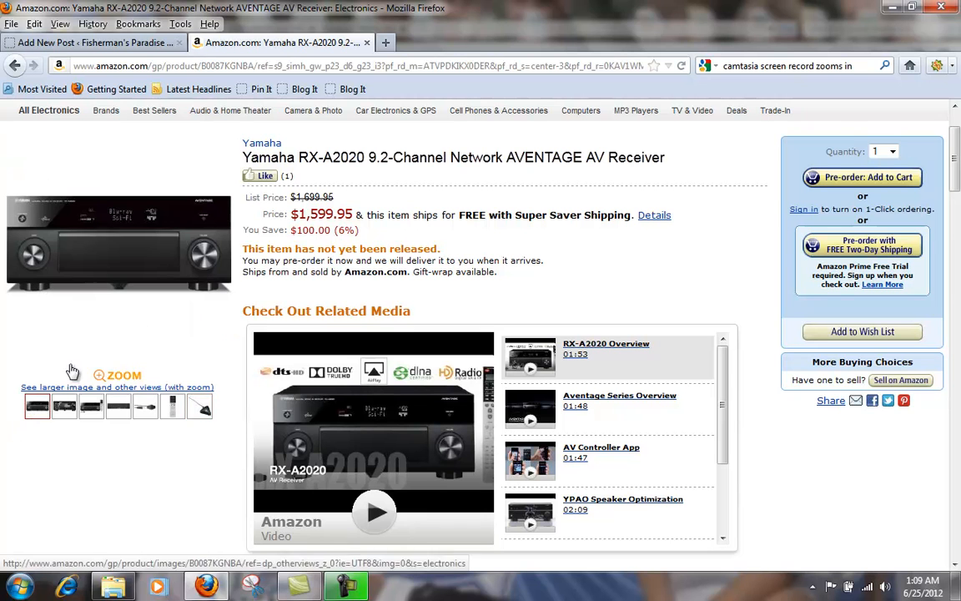
{"action": "right_click", "coordinate": [102, 242]}
{"action": "left_click", "coordinate": [179, 409]}
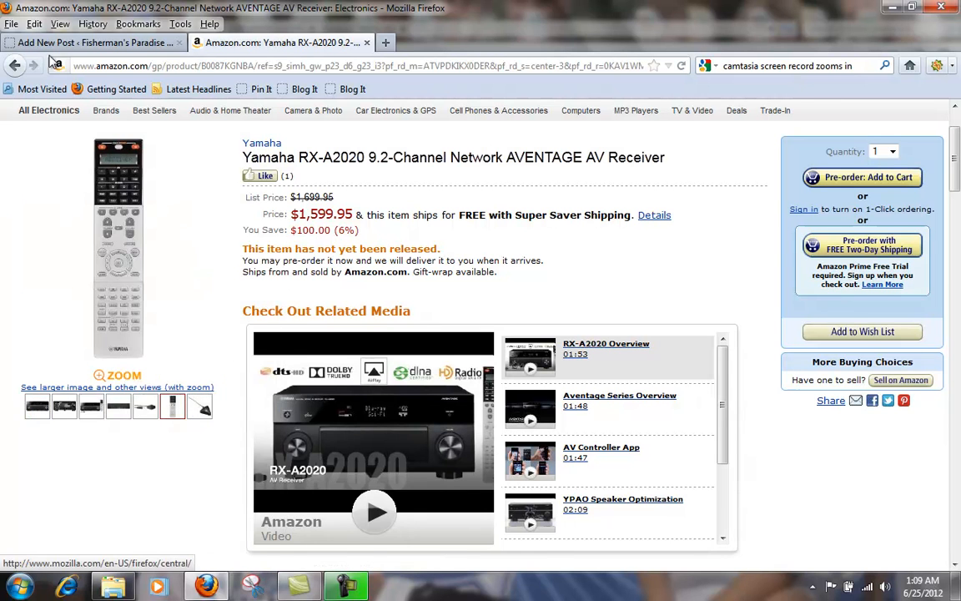
Step: Upload a featured image for the WordPress post, using the copied Amazon address ending in 41R5BTpyP2L._SL500_AA300_.jpg as the file to open
{"action": "left_click", "coordinate": [52, 43]}
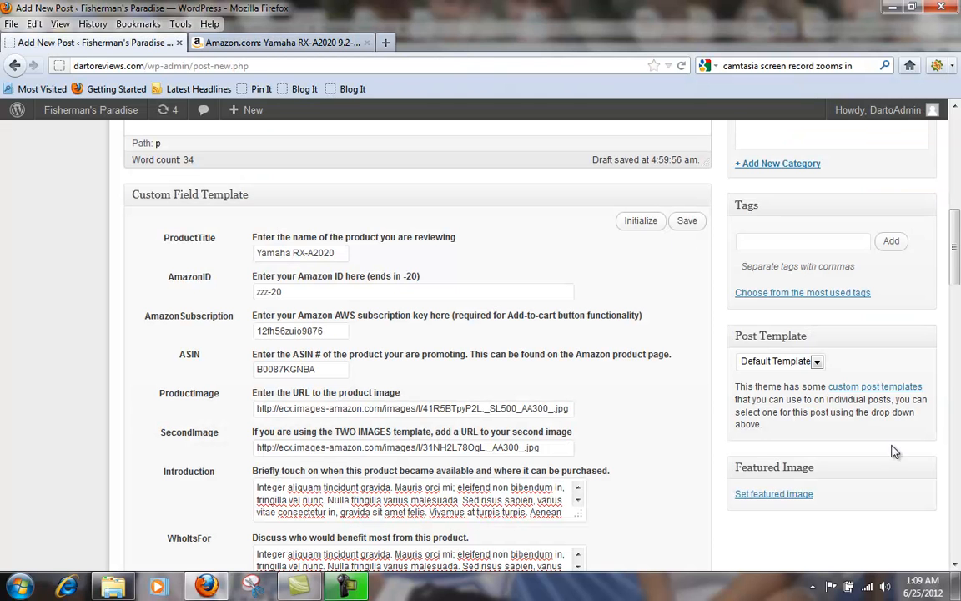
{"action": "left_click", "coordinate": [774, 494]}
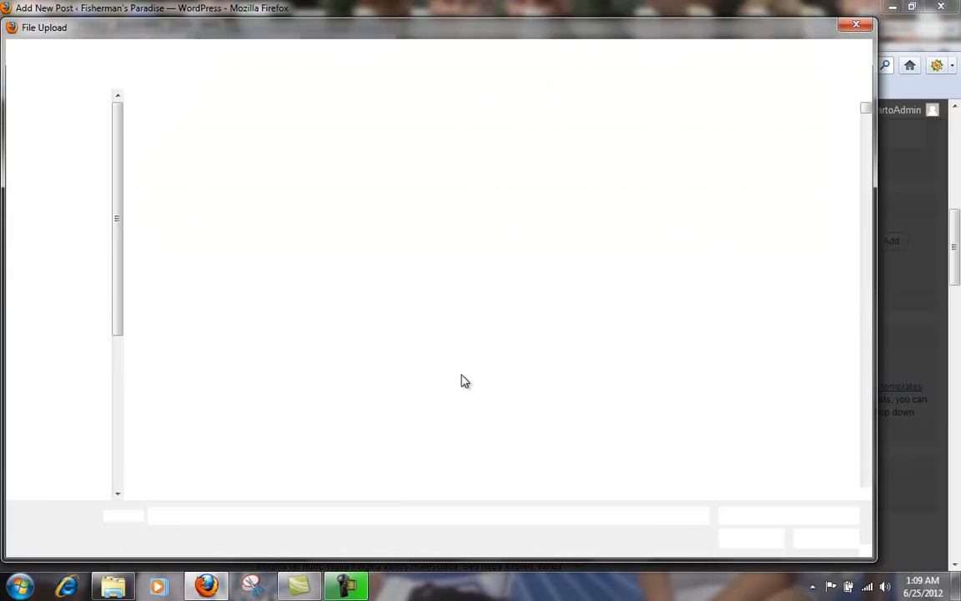
{"action": "key", "text": "ctrl+v"}
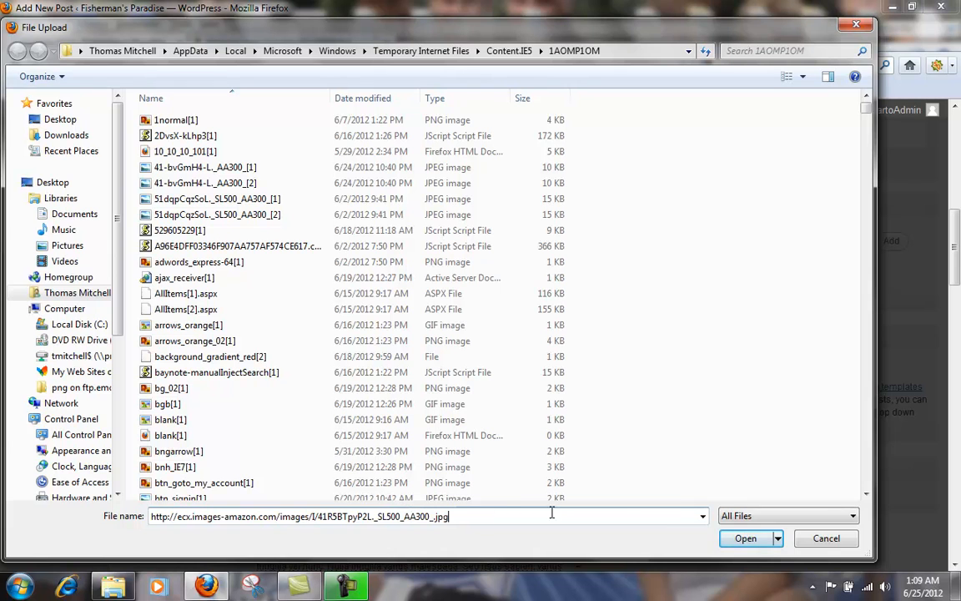
{"action": "left_click", "coordinate": [746, 538]}
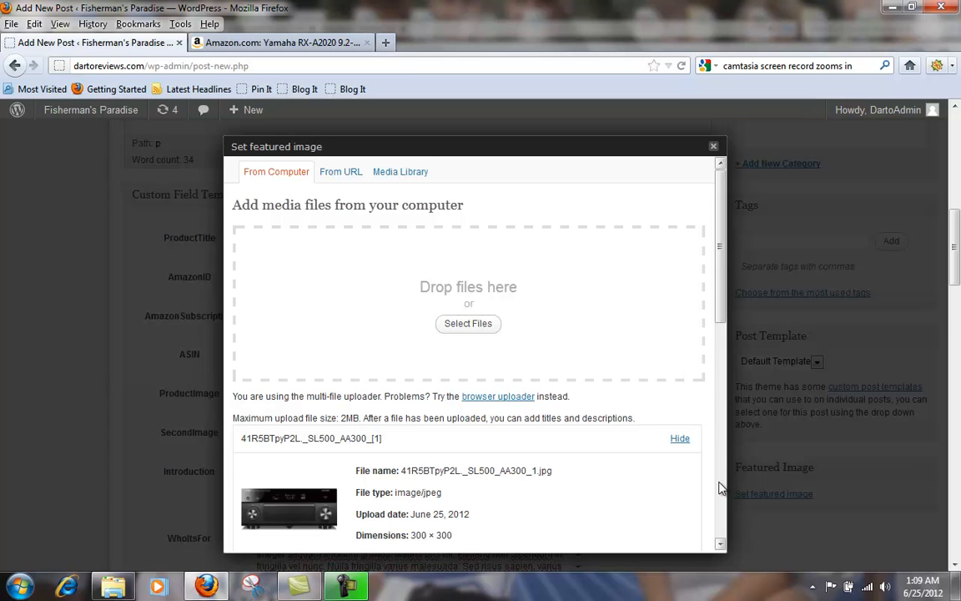
Step: Use the uploaded receiver photo as the post's featured image and close the image dialog
{"action": "scroll", "coordinate": [722, 488], "scroll_direction": "down", "scroll_amount": 5}
{"action": "left_click_drag", "start_coordinate": [721, 457], "coordinate": [720, 514]}
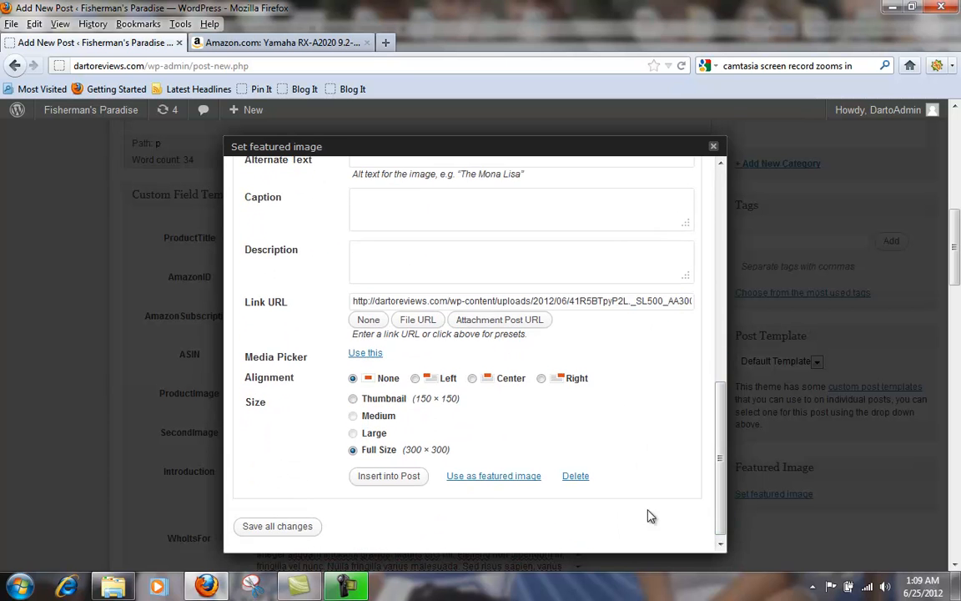
{"action": "left_click", "coordinate": [496, 477]}
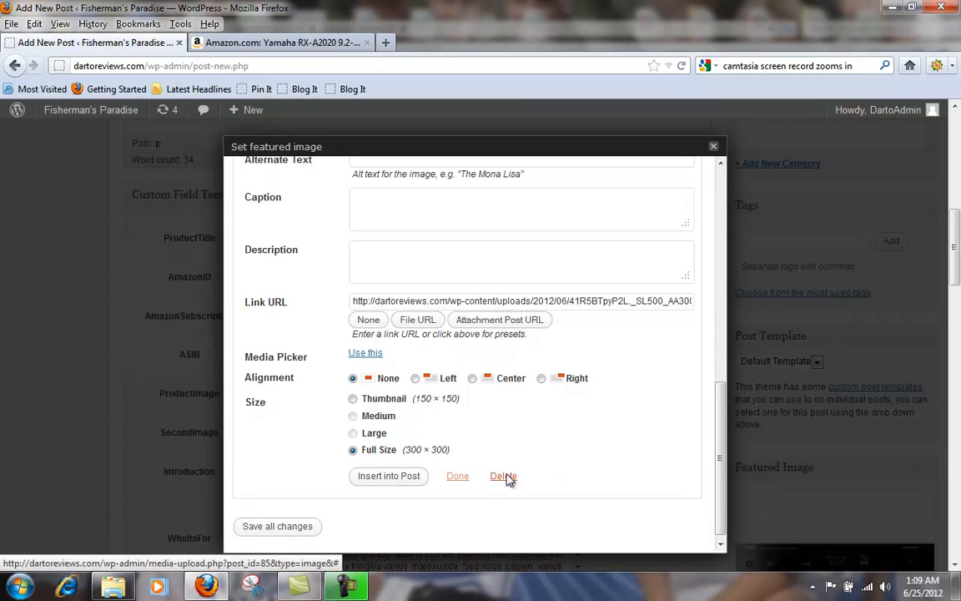
{"action": "left_click", "coordinate": [714, 146]}
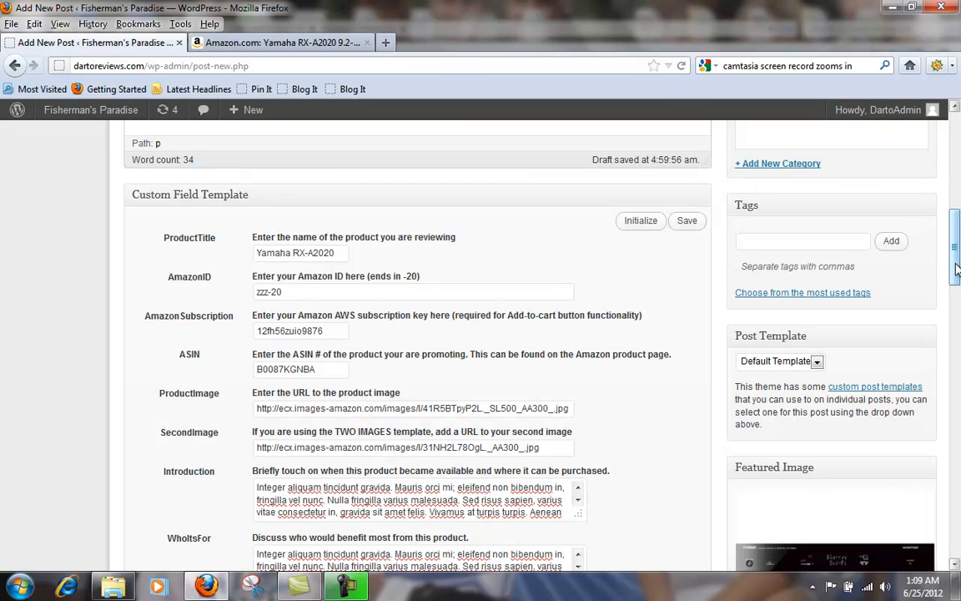
Step: Set the post template to Two Images and assign the post to the Uncategorized category
{"action": "left_click", "coordinate": [817, 365]}
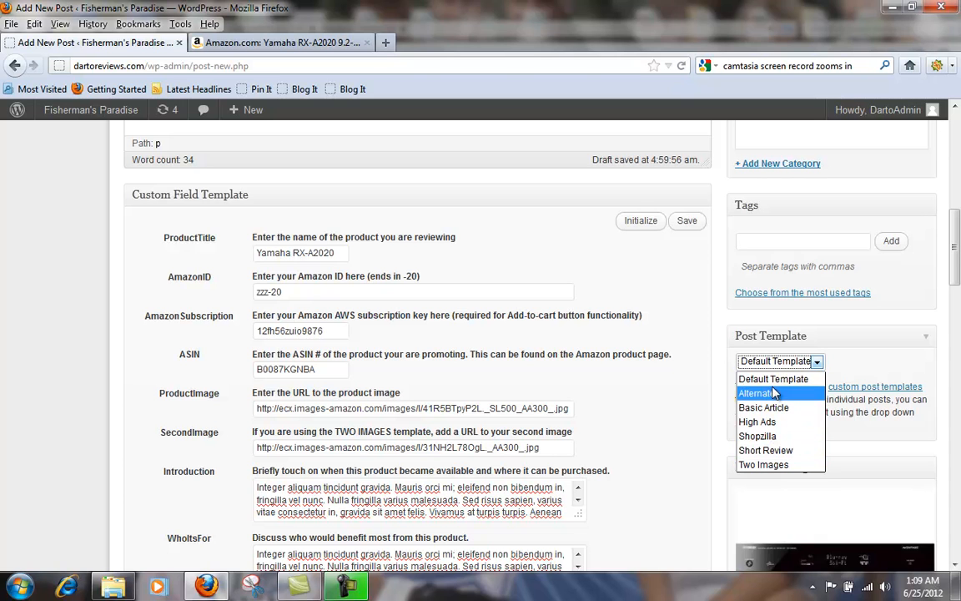
{"action": "left_click", "coordinate": [763, 466]}
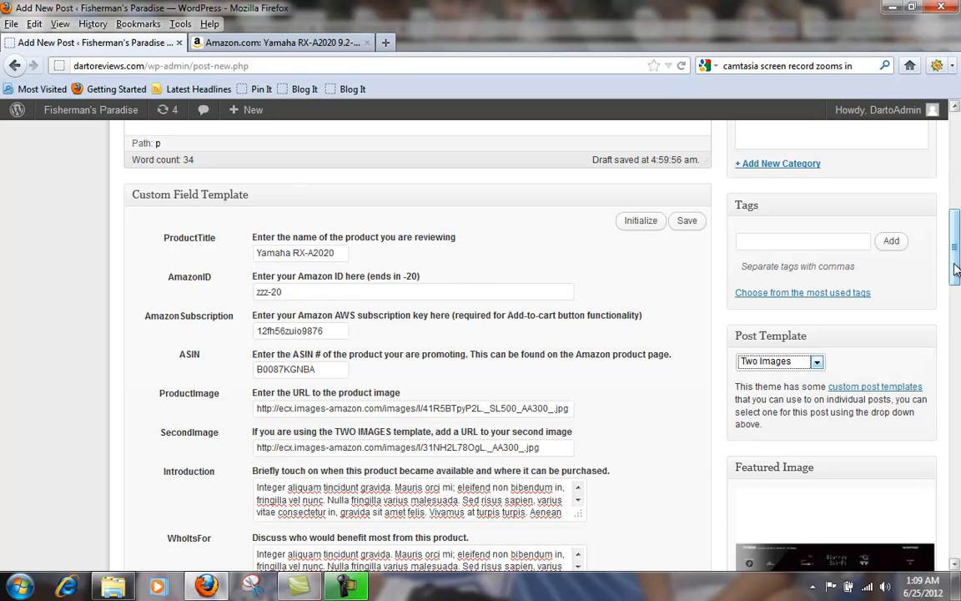
{"action": "scroll", "coordinate": [952, 276], "scroll_direction": "up", "scroll_amount": 3}
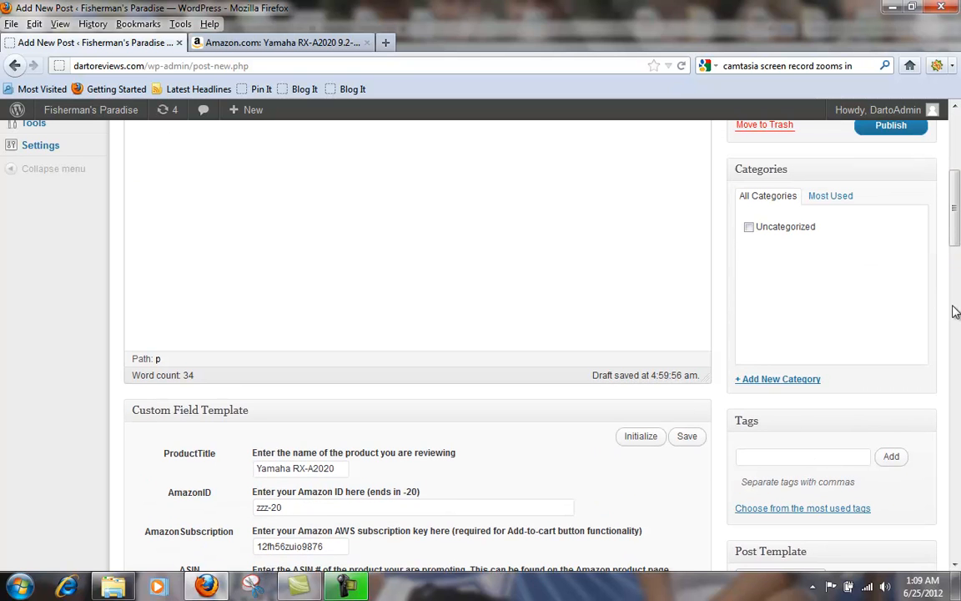
{"action": "scroll", "coordinate": [784, 500], "scroll_direction": "up", "scroll_amount": 1}
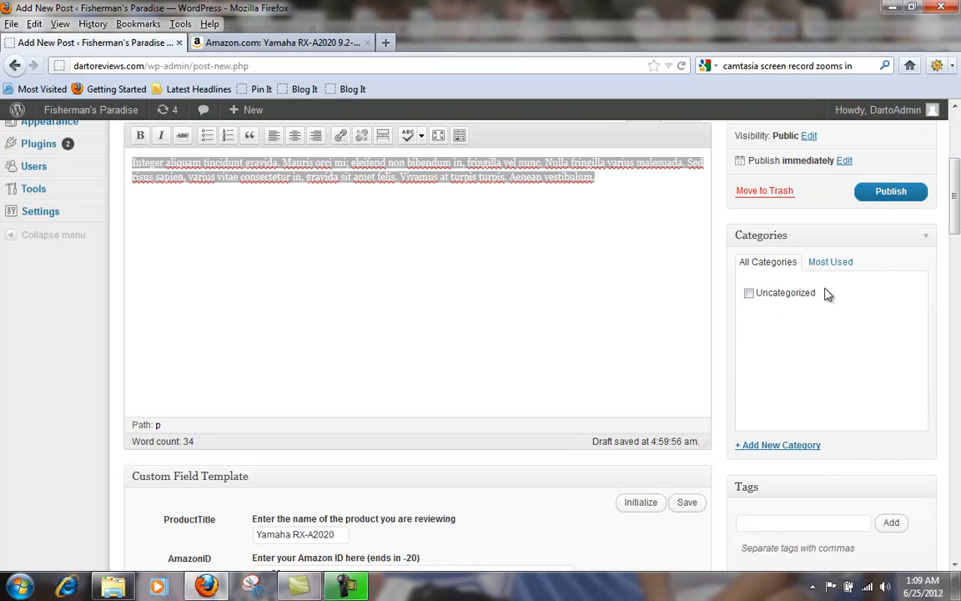
{"action": "scroll", "coordinate": [956, 204], "scroll_direction": "up", "scroll_amount": 1}
{"action": "scroll", "coordinate": [956, 205], "scroll_direction": "up", "scroll_amount": 1}
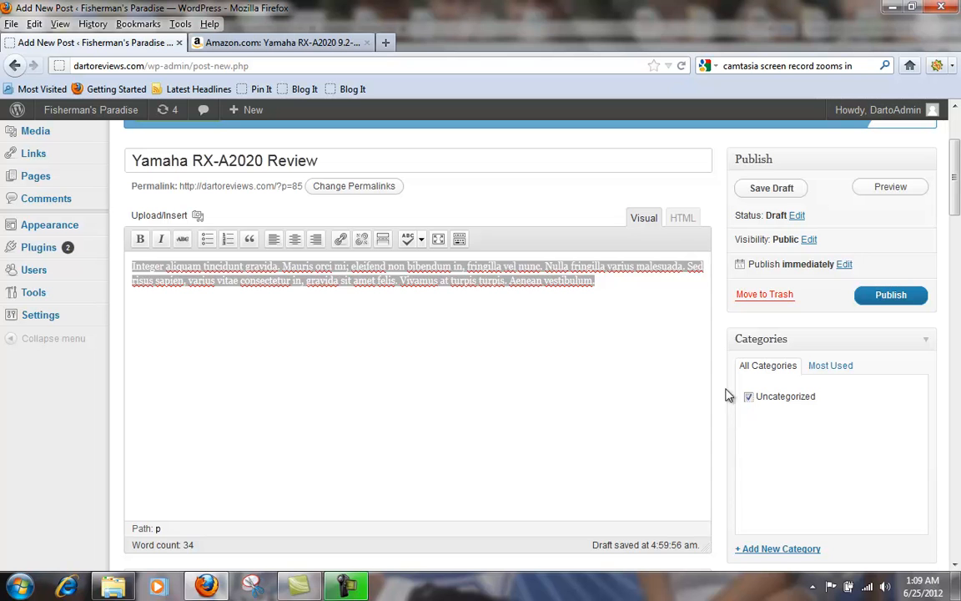
Step: Review the completed Custom Field Template from ProductTitle through the SEO description and keywords down to the ad and ShopzillaID fields
{"action": "left_click_drag", "start_coordinate": [955, 188], "coordinate": [955, 268]}
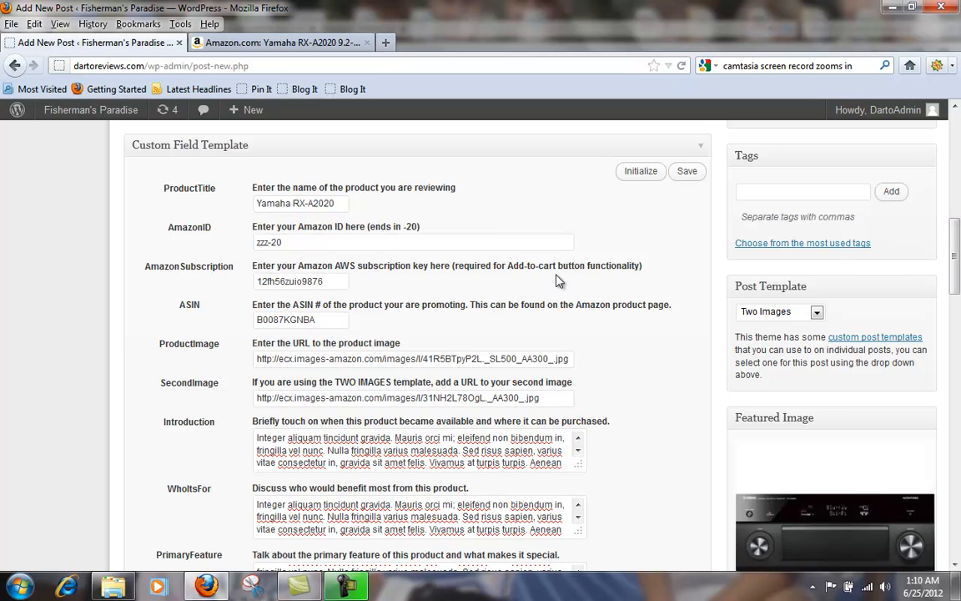
{"action": "left_click_drag", "start_coordinate": [956, 273], "coordinate": [957, 297]}
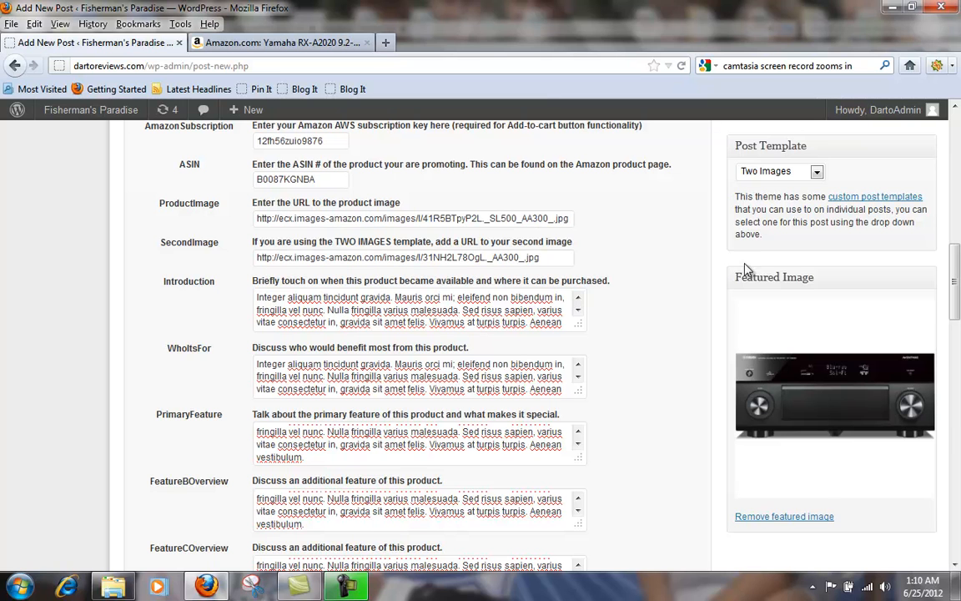
{"action": "scroll", "coordinate": [957, 287], "scroll_direction": "down", "scroll_amount": 1}
{"action": "left_click_drag", "start_coordinate": [957, 287], "coordinate": [957, 303]}
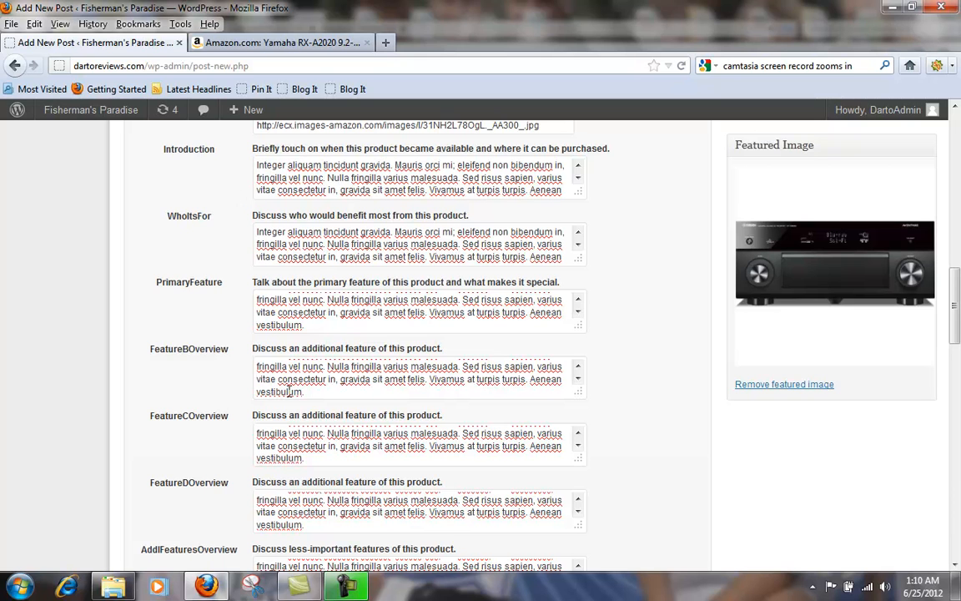
{"action": "scroll", "coordinate": [957, 304], "scroll_direction": "down", "scroll_amount": 7}
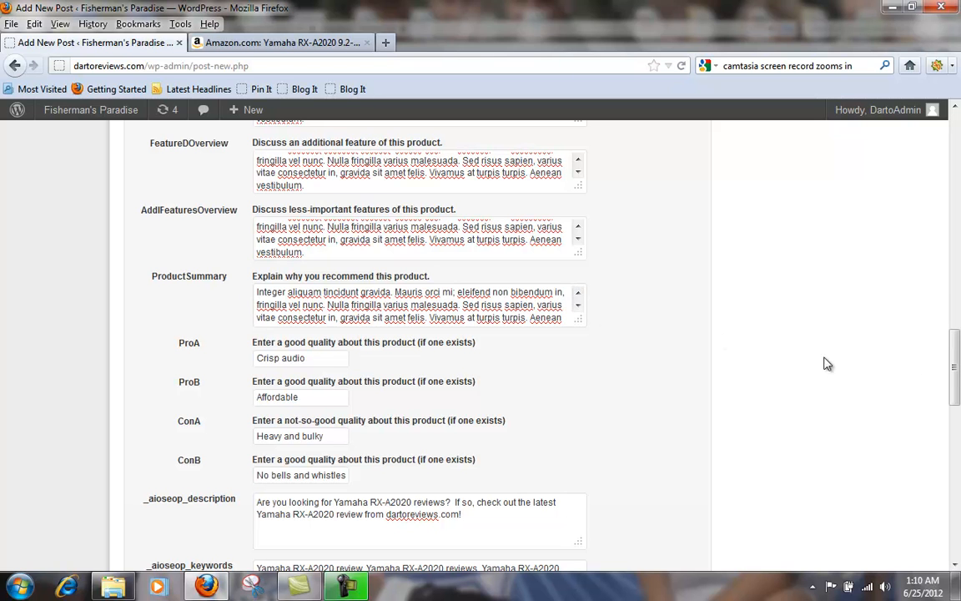
{"action": "scroll", "coordinate": [957, 364], "scroll_direction": "down", "scroll_amount": 3}
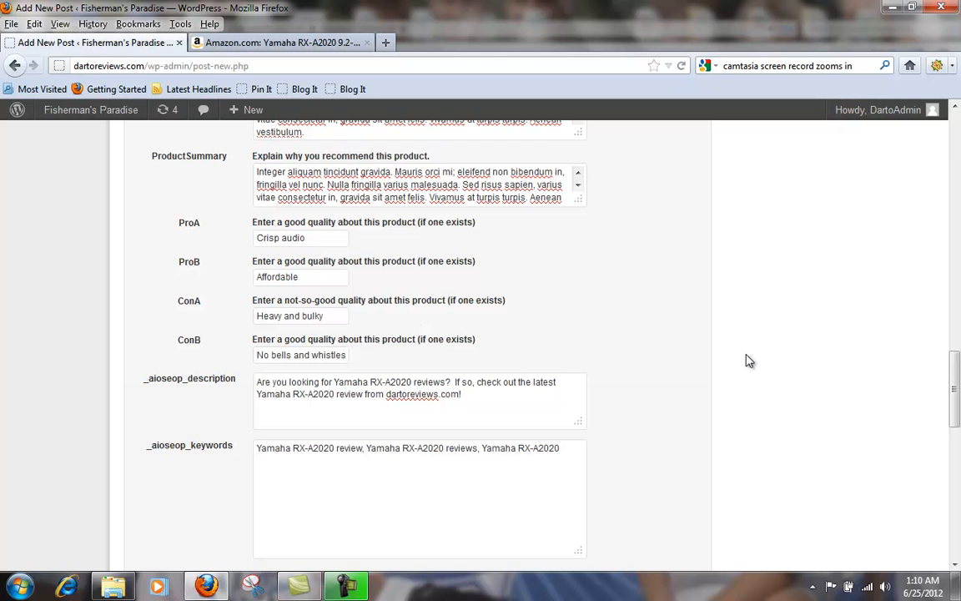
{"action": "left_click_drag", "start_coordinate": [958, 378], "coordinate": [923, 403]}
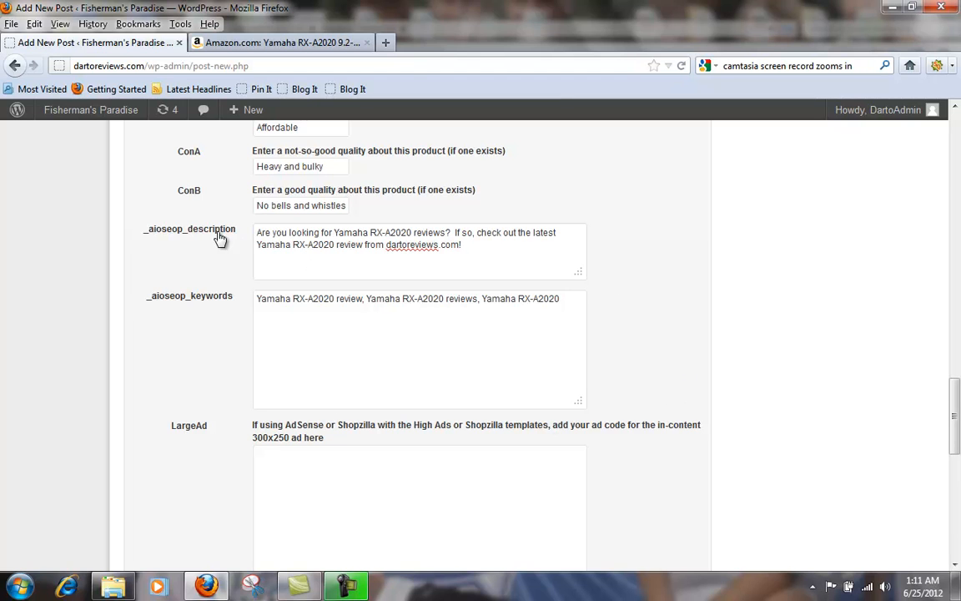
{"action": "left_click_drag", "start_coordinate": [467, 245], "coordinate": [257, 232]}
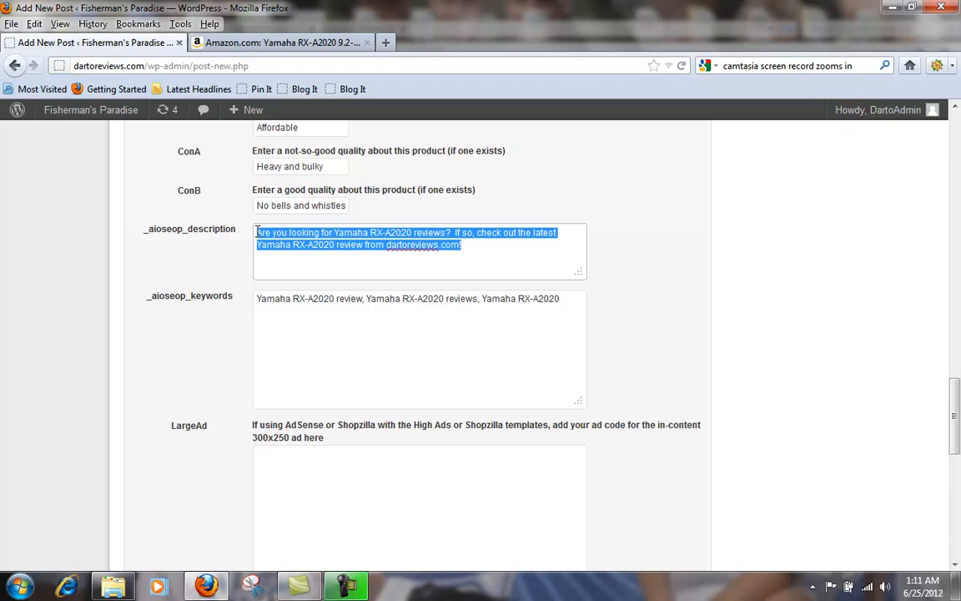
{"action": "left_click", "coordinate": [487, 259]}
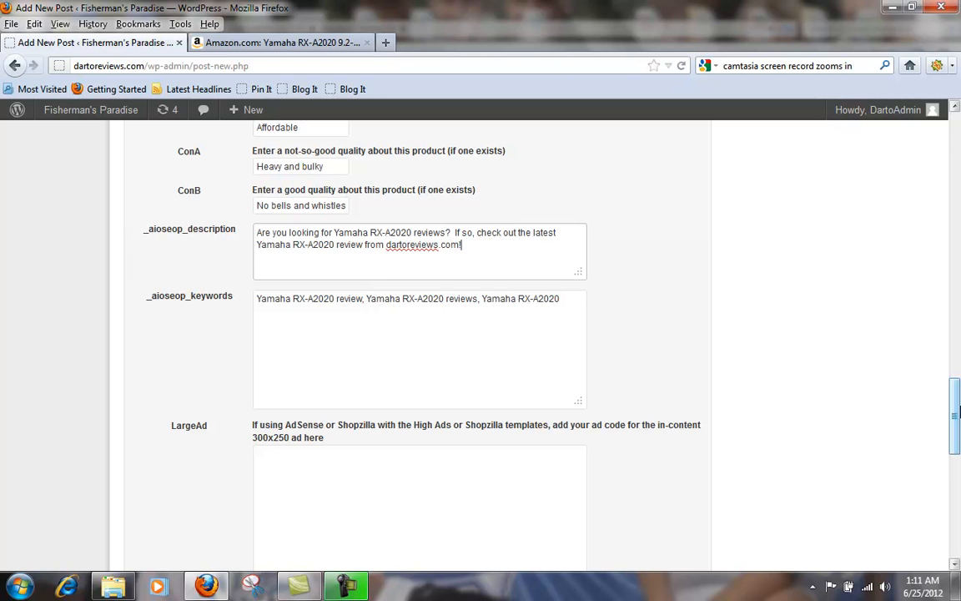
{"action": "left_click_drag", "start_coordinate": [956, 414], "coordinate": [958, 458]}
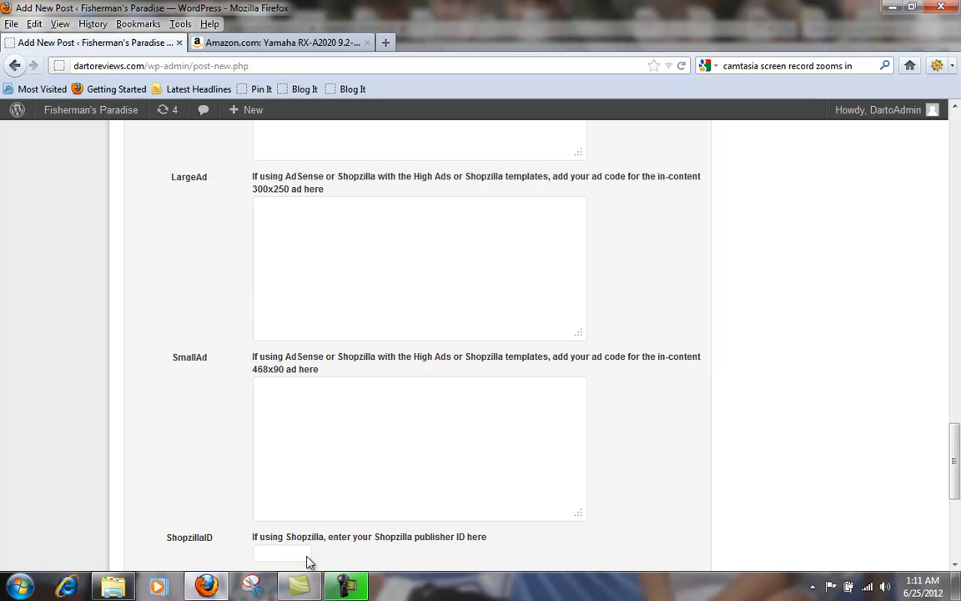
Step: Deselect the body text and publish the Yamaha RX-A2020 Review post
{"action": "left_click_drag", "start_coordinate": [956, 478], "coordinate": [955, 190]}
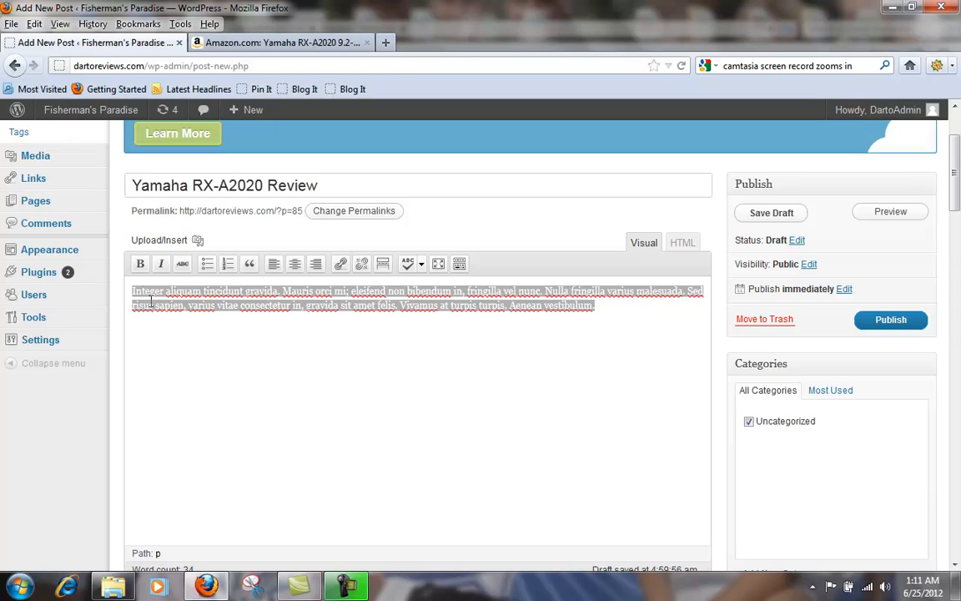
{"action": "left_click", "coordinate": [607, 314]}
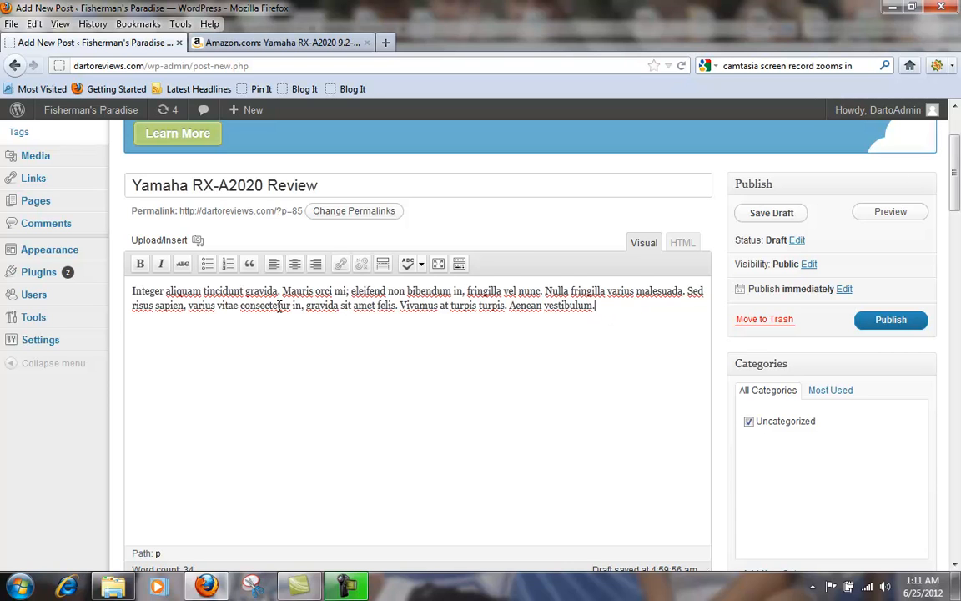
{"action": "left_click", "coordinate": [891, 326]}
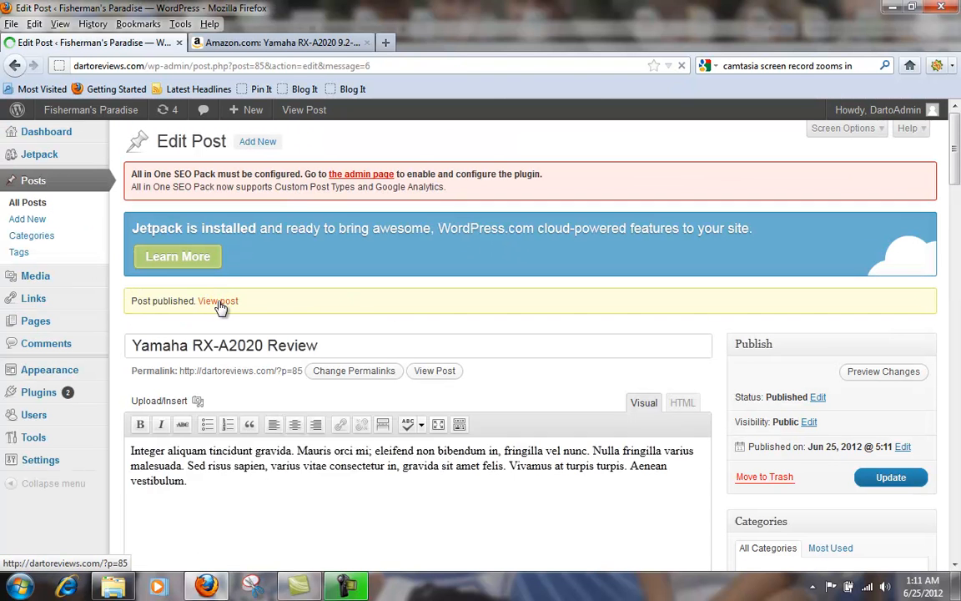
Step: Open the published Yamaha RX-A2020 Review post in a new tab and switch to it
{"action": "right_click", "coordinate": [218, 303]}
{"action": "left_click", "coordinate": [263, 316]}
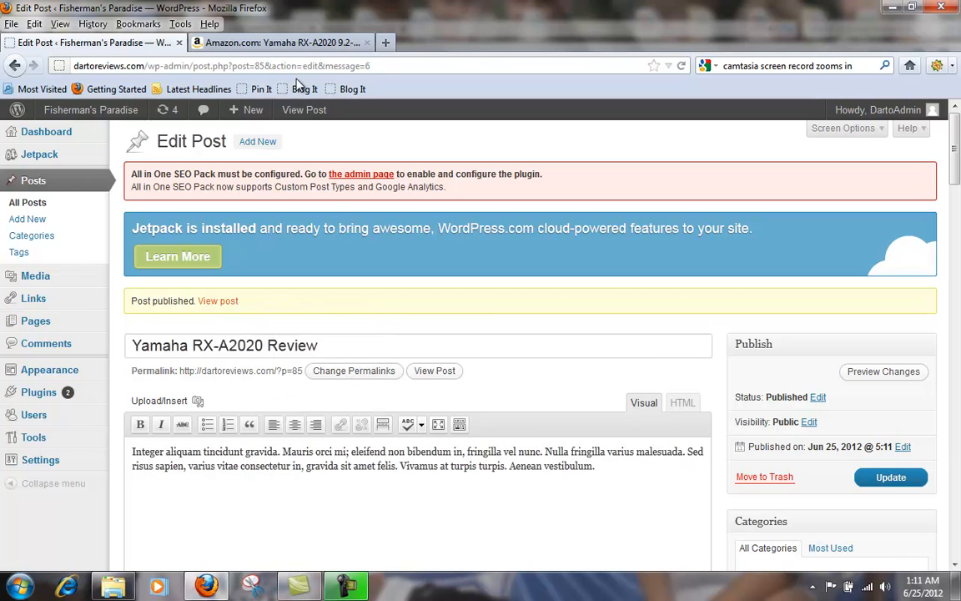
{"action": "left_click", "coordinate": [264, 46]}
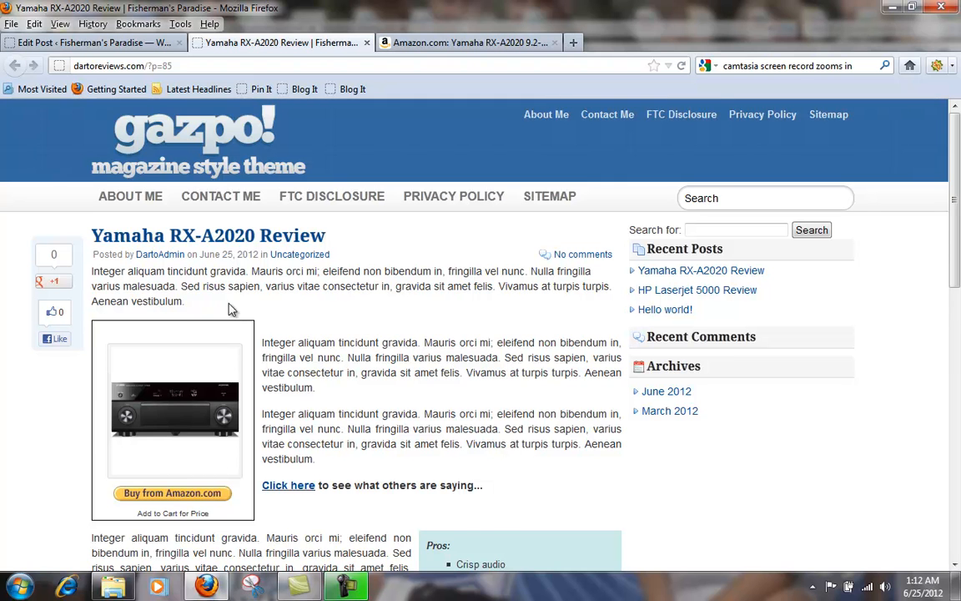
Step: Examine the published review's introduction, the paragraphs beside the receiver photo, the link to others' opinions and the Amazon buy box
{"action": "scroll", "coordinate": [234, 308], "scroll_direction": "down", "scroll_amount": 2}
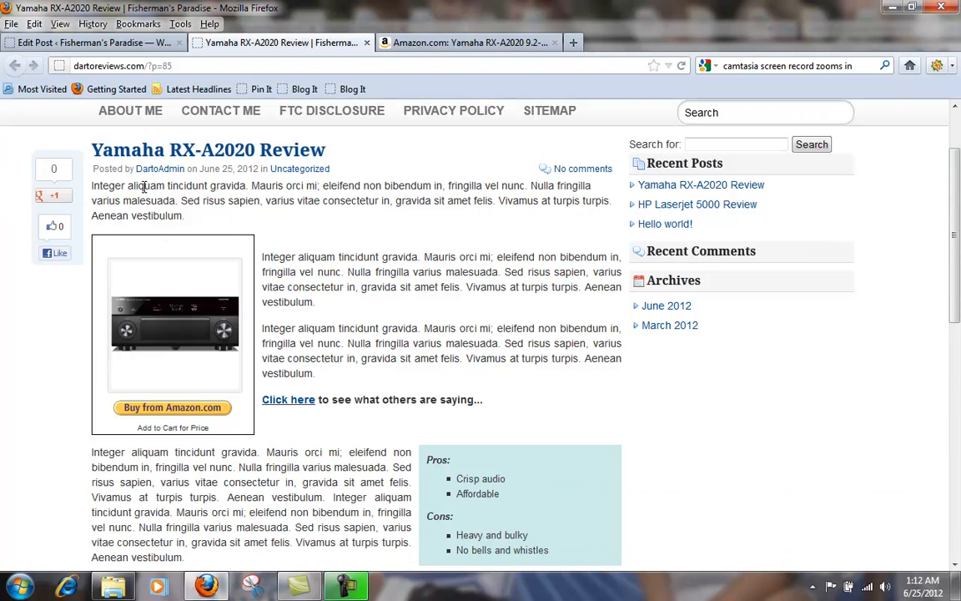
{"action": "scroll", "coordinate": [326, 293], "scroll_direction": "down", "scroll_amount": 2}
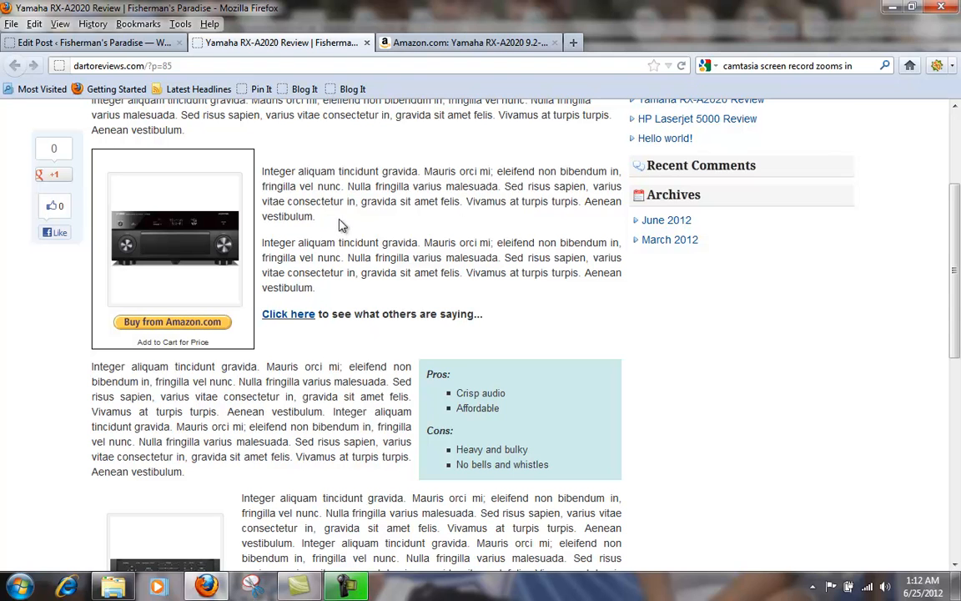
{"action": "left_click_drag", "start_coordinate": [326, 224], "coordinate": [267, 170]}
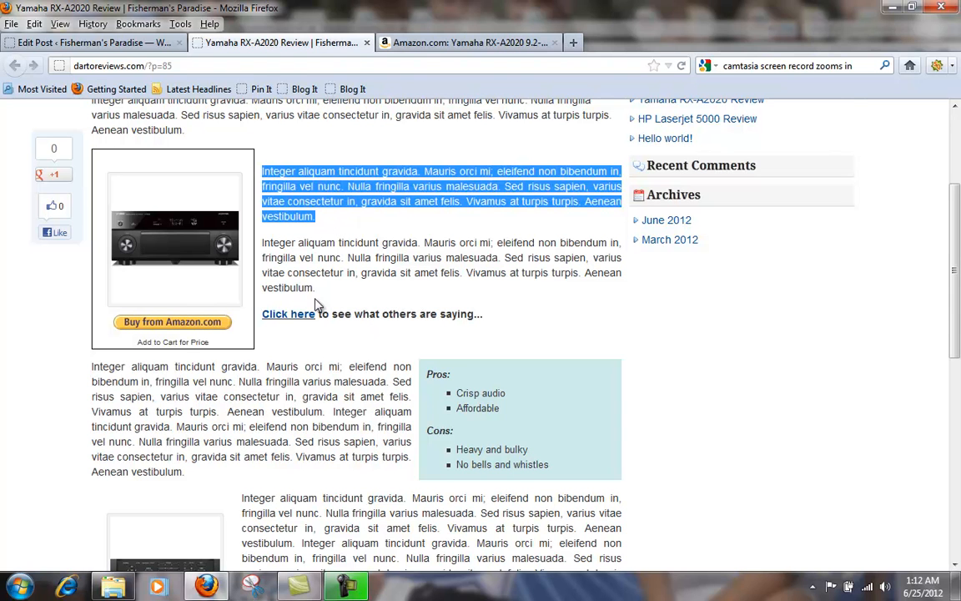
{"action": "left_click_drag", "start_coordinate": [315, 287], "coordinate": [265, 241]}
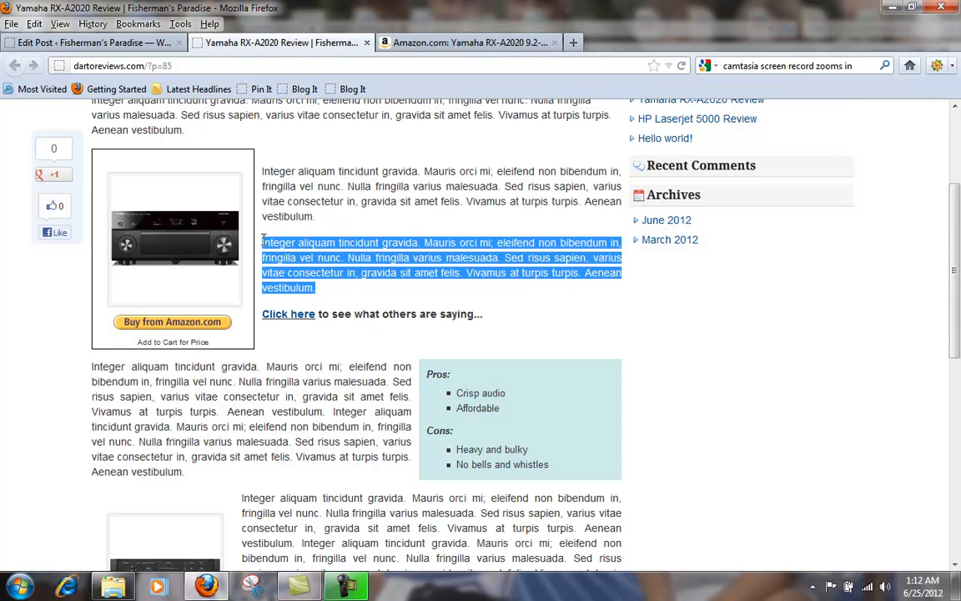
{"action": "scroll", "coordinate": [342, 267], "scroll_direction": "down", "scroll_amount": 2}
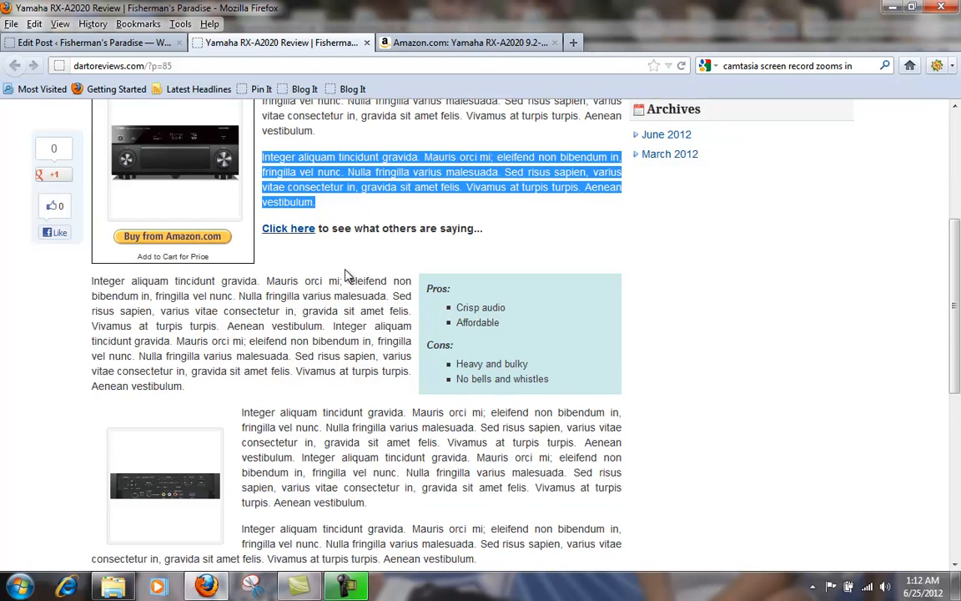
{"action": "scroll", "coordinate": [346, 276], "scroll_direction": "down", "scroll_amount": 2}
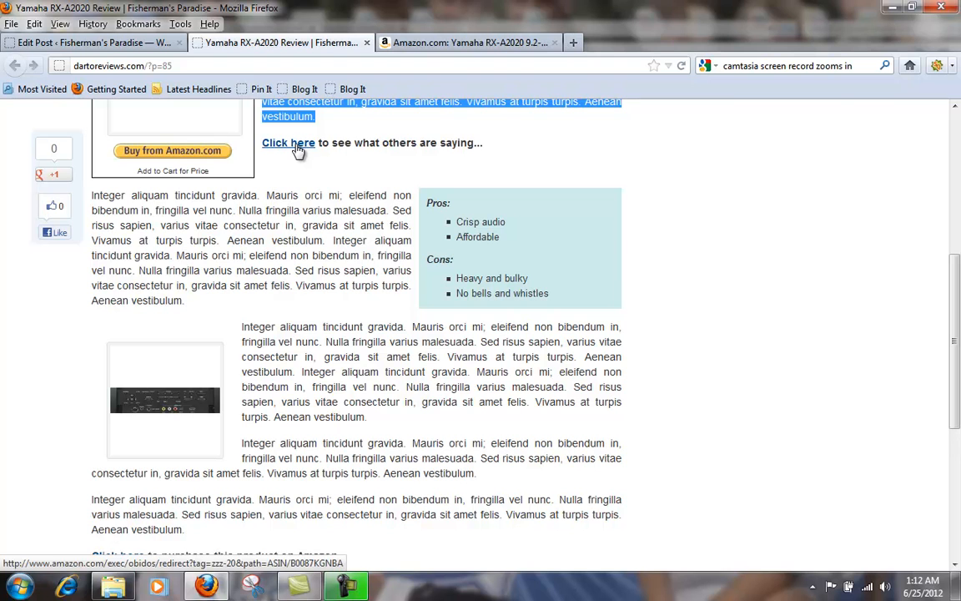
{"action": "scroll", "coordinate": [291, 185], "scroll_direction": "up", "scroll_amount": 4}
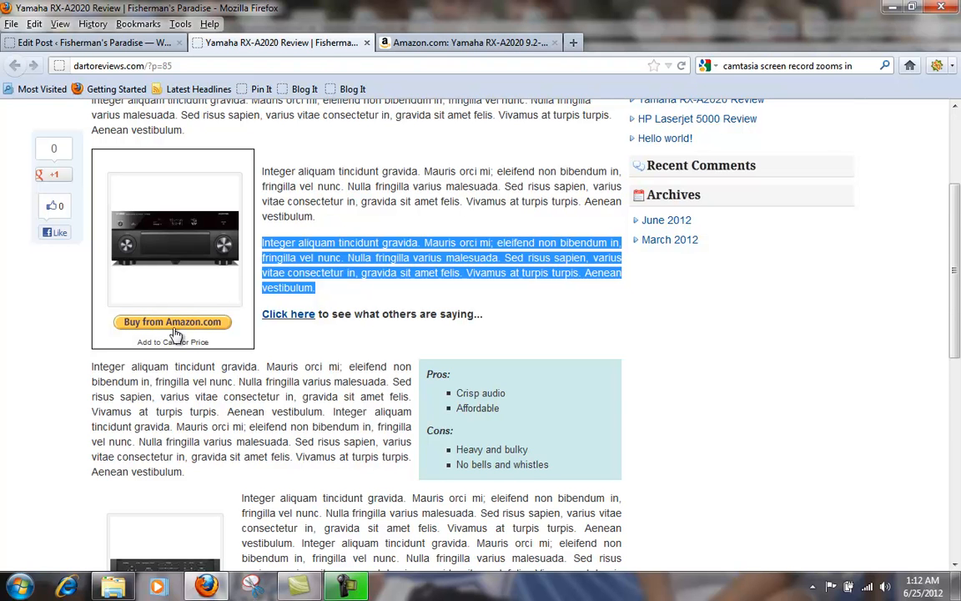
Step: Examine the rest of the review, from the pros and cons box through the second image and purchase link to the comment form and footer
{"action": "scroll", "coordinate": [263, 367], "scroll_direction": "down", "scroll_amount": 2}
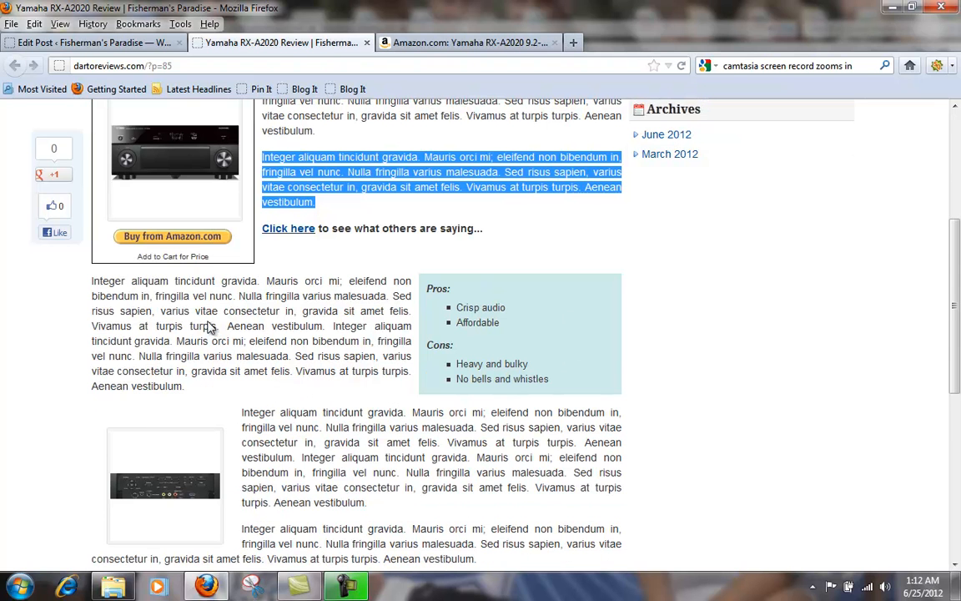
{"action": "scroll", "coordinate": [248, 324], "scroll_direction": "down", "scroll_amount": 2}
{"action": "scroll", "coordinate": [278, 362], "scroll_direction": "down", "scroll_amount": 2}
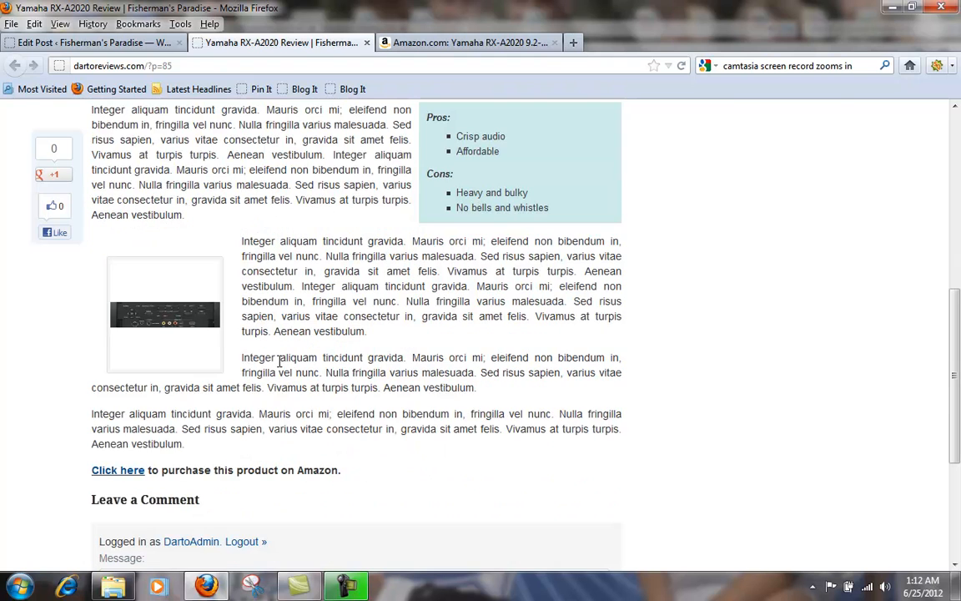
{"action": "scroll", "coordinate": [208, 313], "scroll_direction": "down", "scroll_amount": 4}
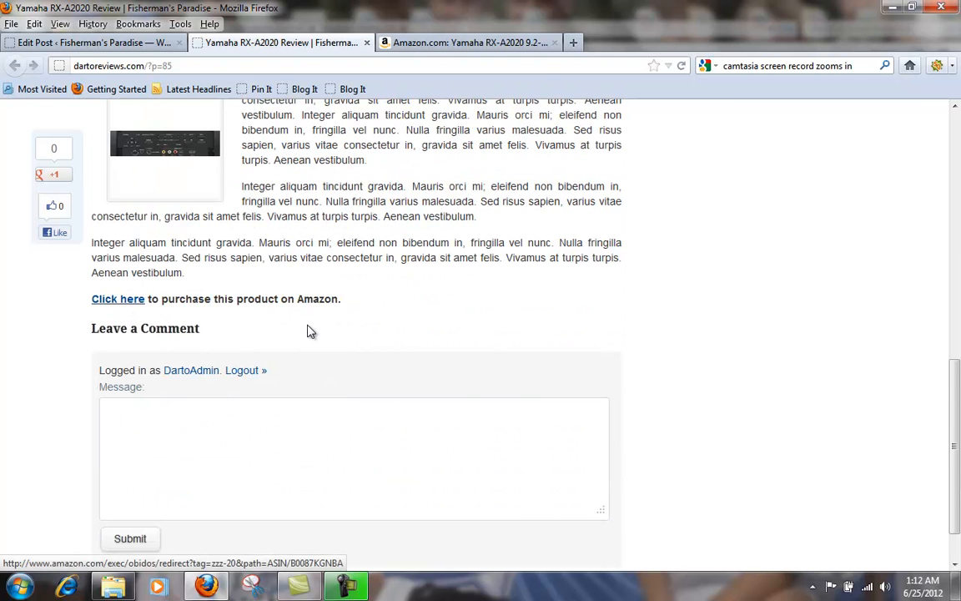
{"action": "scroll", "coordinate": [311, 331], "scroll_direction": "down", "scroll_amount": 2}
{"action": "scroll", "coordinate": [311, 332], "scroll_direction": "up", "scroll_amount": 14}
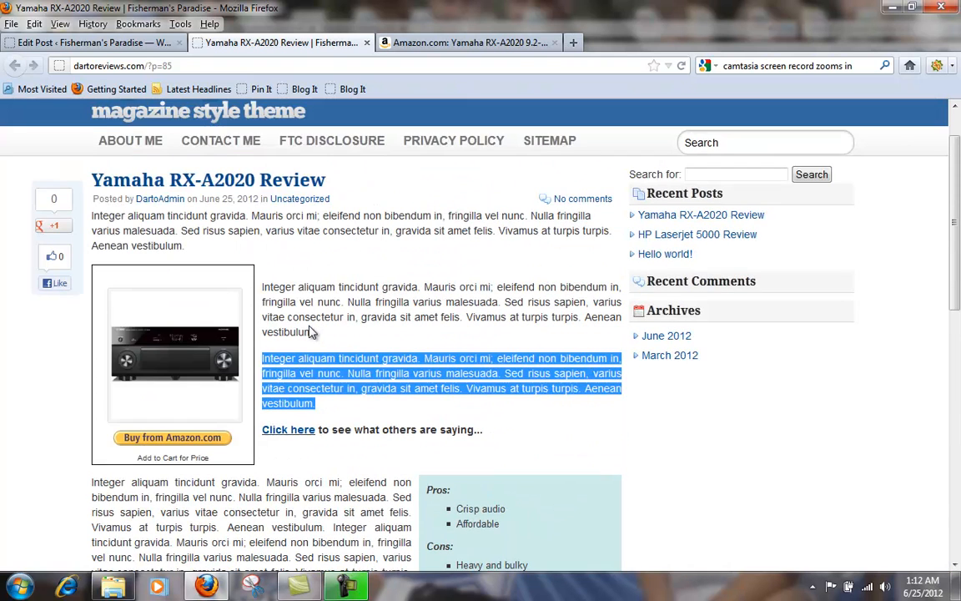
{"action": "scroll", "coordinate": [312, 332], "scroll_direction": "up", "scroll_amount": 2}
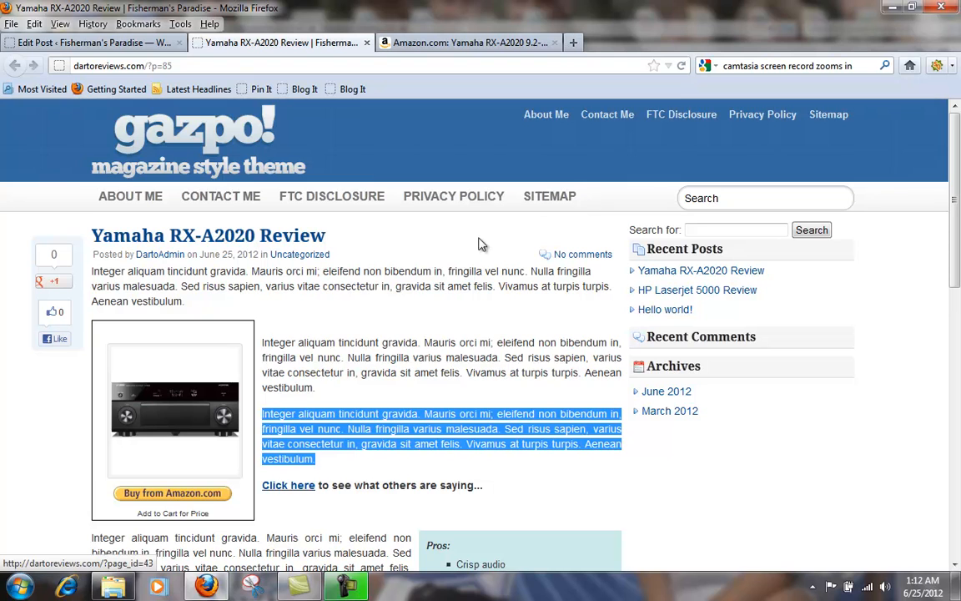
{"action": "scroll", "coordinate": [429, 315], "scroll_direction": "down", "scroll_amount": 10}
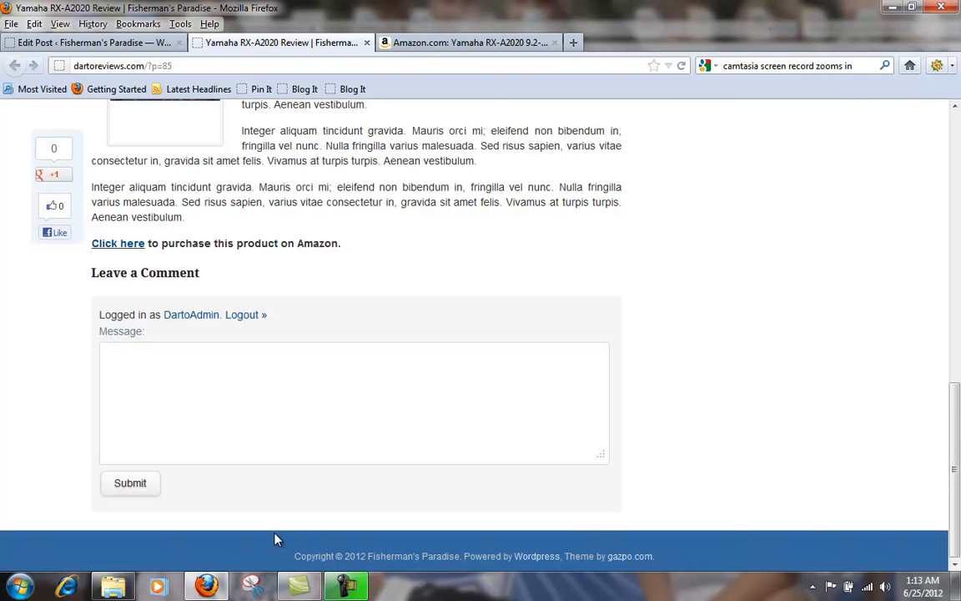
{"action": "scroll", "coordinate": [708, 440], "scroll_direction": "up", "scroll_amount": 5}
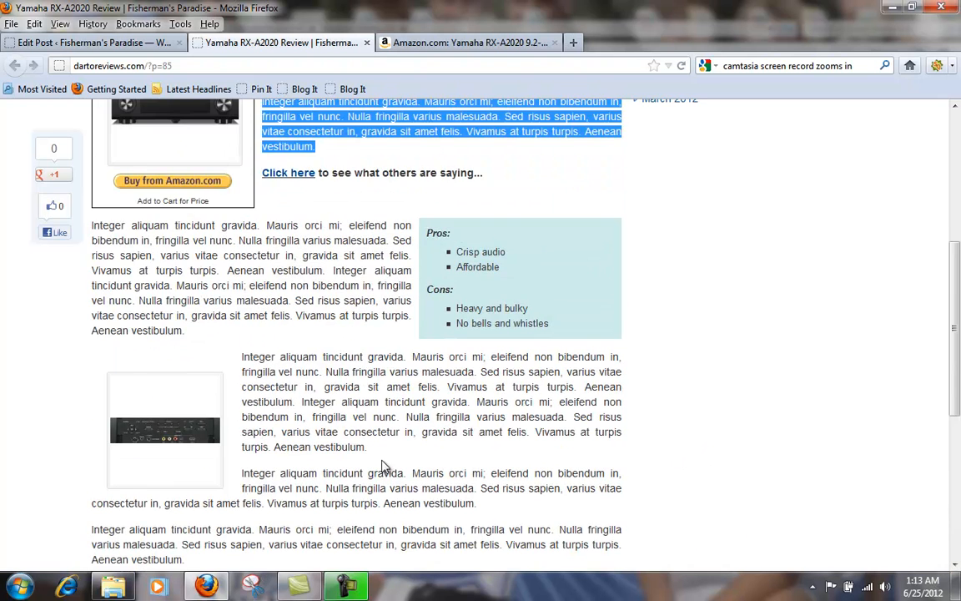
{"action": "scroll", "coordinate": [379, 458], "scroll_direction": "up", "scroll_amount": 3}
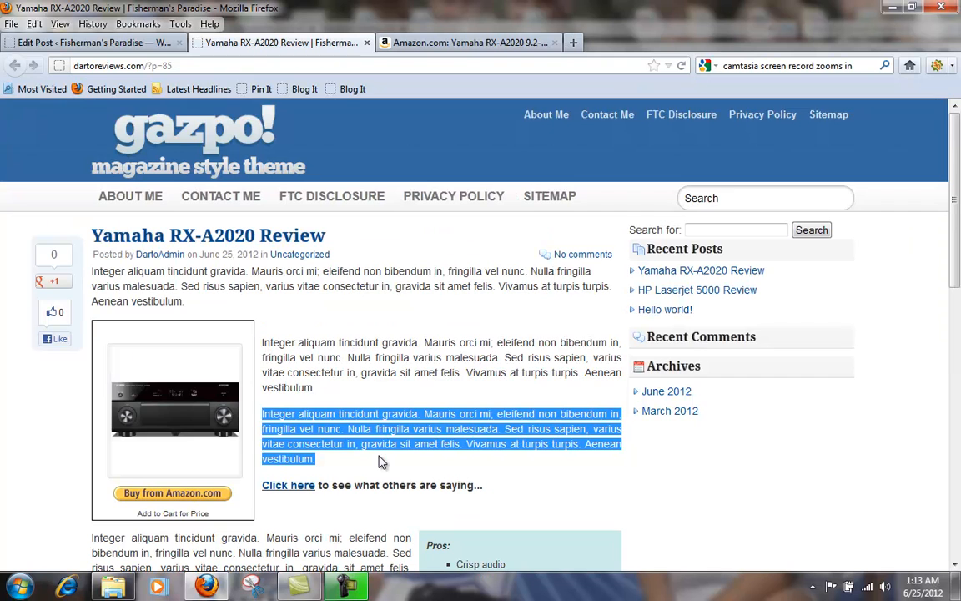
Step: Return to the post editor, change the post template to Basic Article and update the post
{"action": "left_click", "coordinate": [131, 46]}
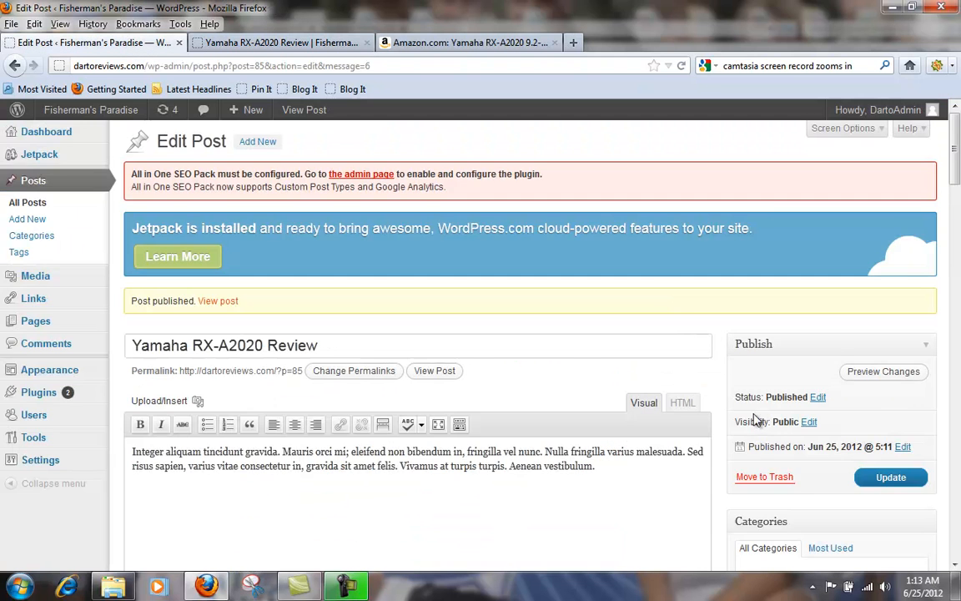
{"action": "scroll", "coordinate": [726, 401], "scroll_direction": "down", "scroll_amount": 3}
{"action": "scroll", "coordinate": [769, 423], "scroll_direction": "down", "scroll_amount": 4}
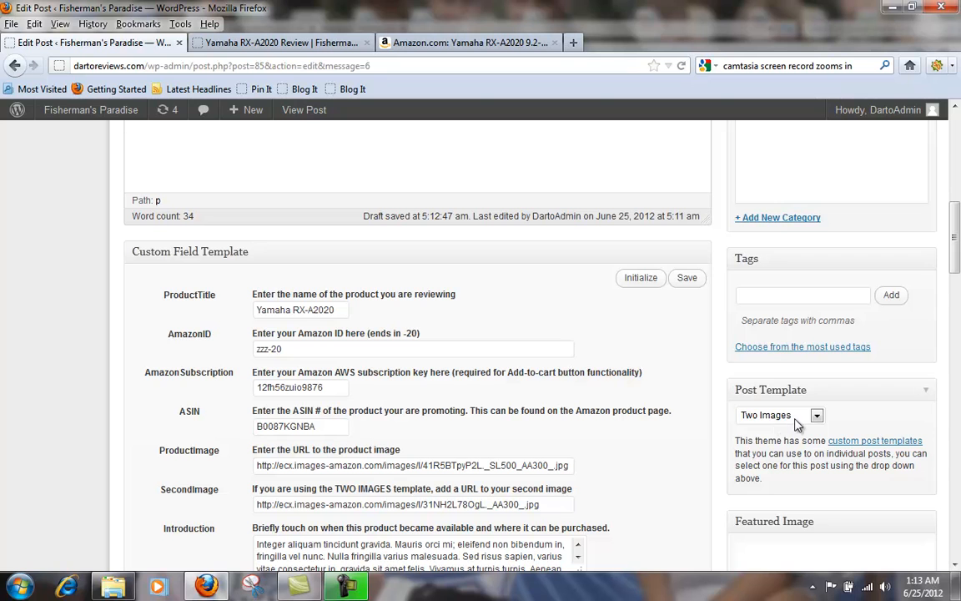
{"action": "left_click", "coordinate": [795, 420]}
{"action": "left_click", "coordinate": [767, 461]}
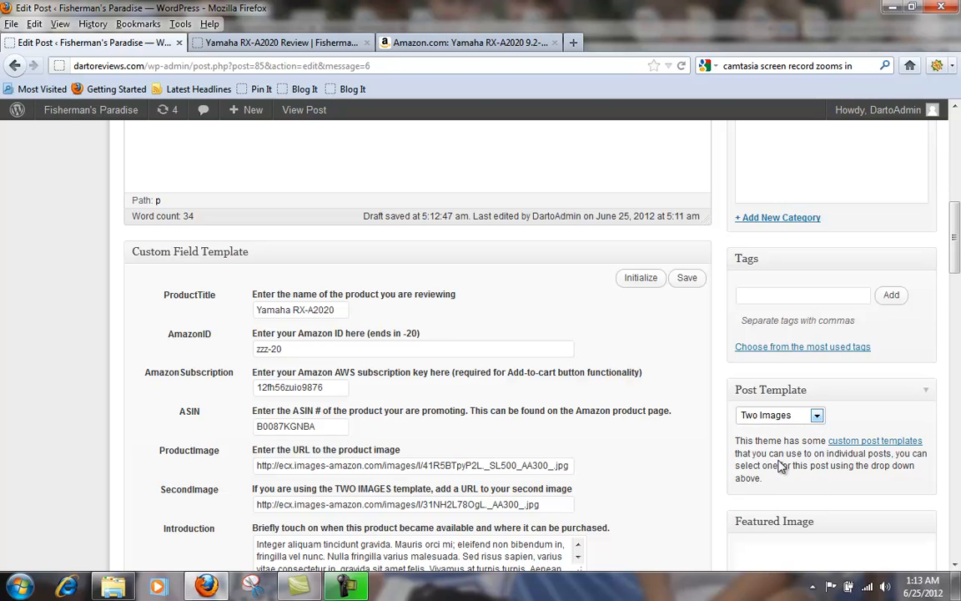
{"action": "scroll", "coordinate": [885, 250], "scroll_direction": "up", "scroll_amount": 5}
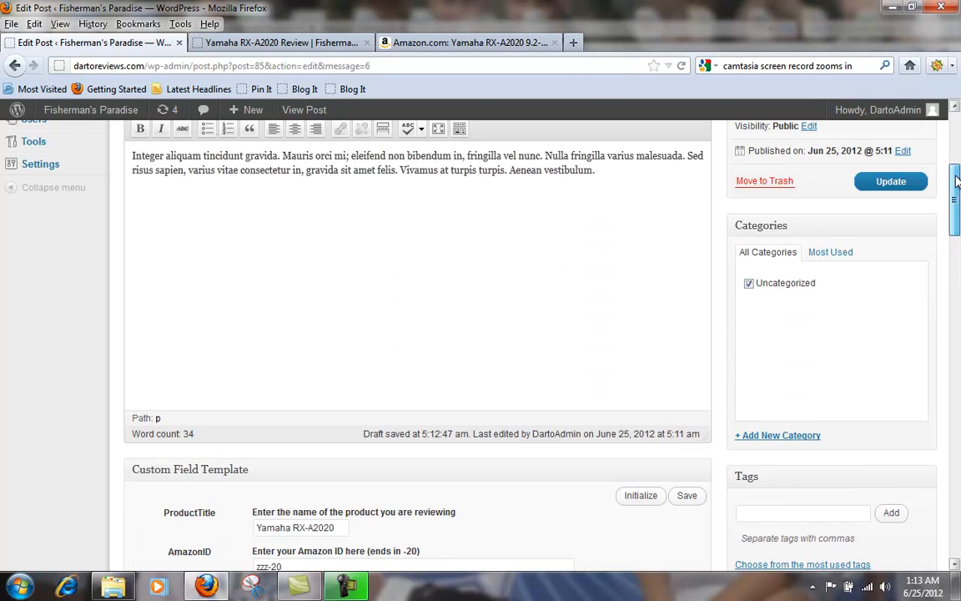
{"action": "left_click", "coordinate": [916, 456]}
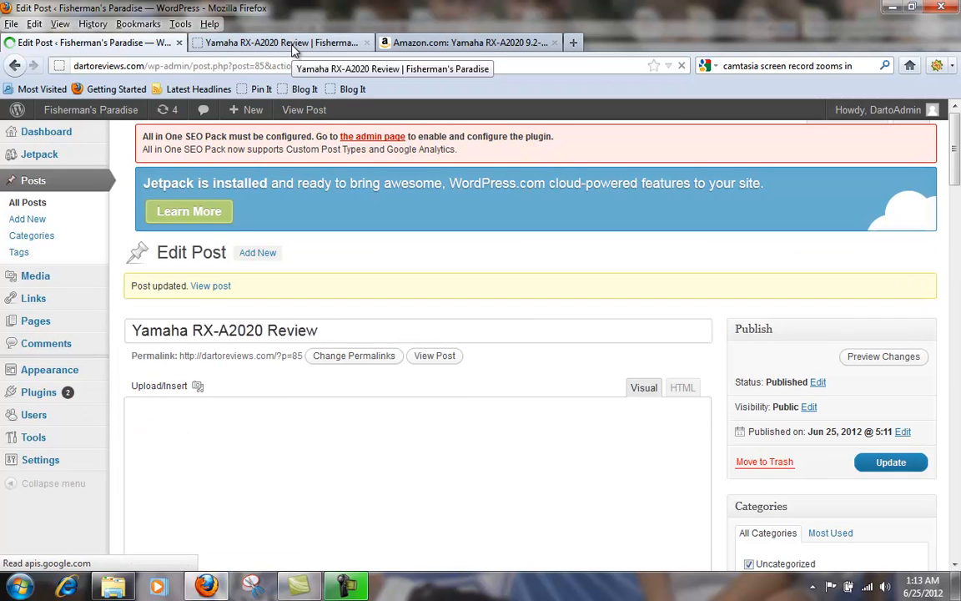
Step: Reload the published review page and examine its Basic Article layout from the title down to the Amazon purchase link
{"action": "left_click", "coordinate": [288, 42]}
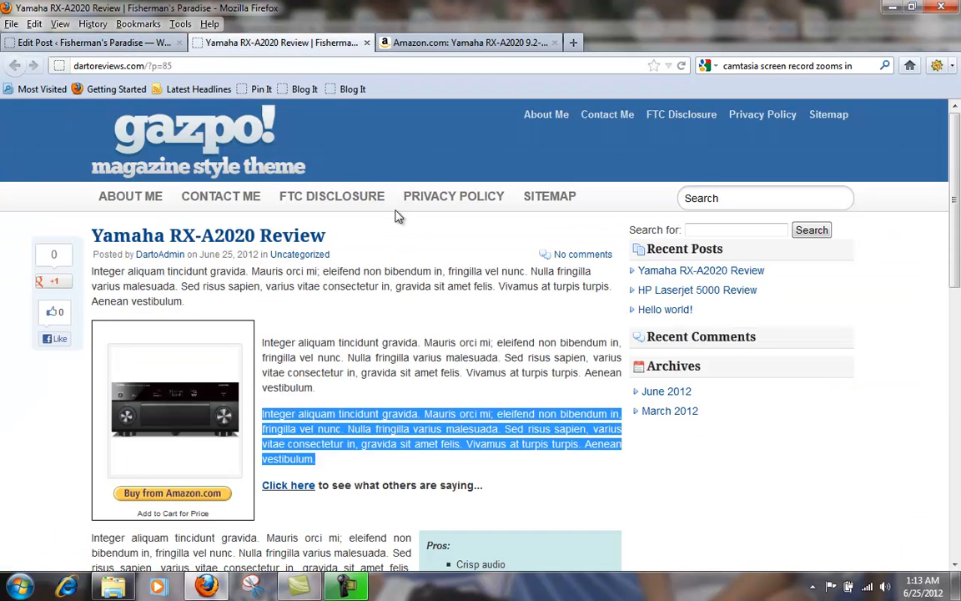
{"action": "left_click", "coordinate": [680, 66]}
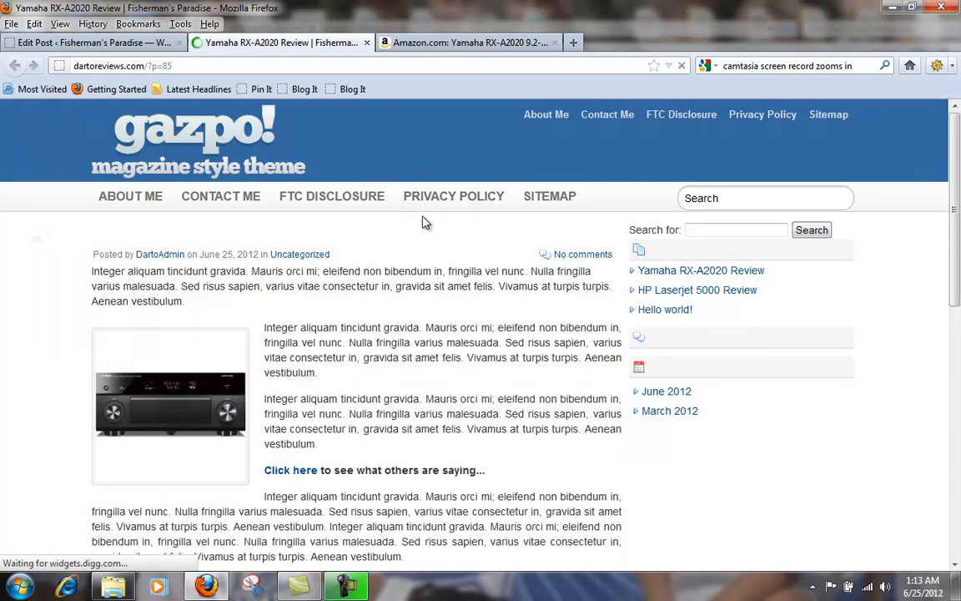
{"action": "scroll", "coordinate": [373, 273], "scroll_direction": "down", "scroll_amount": 2}
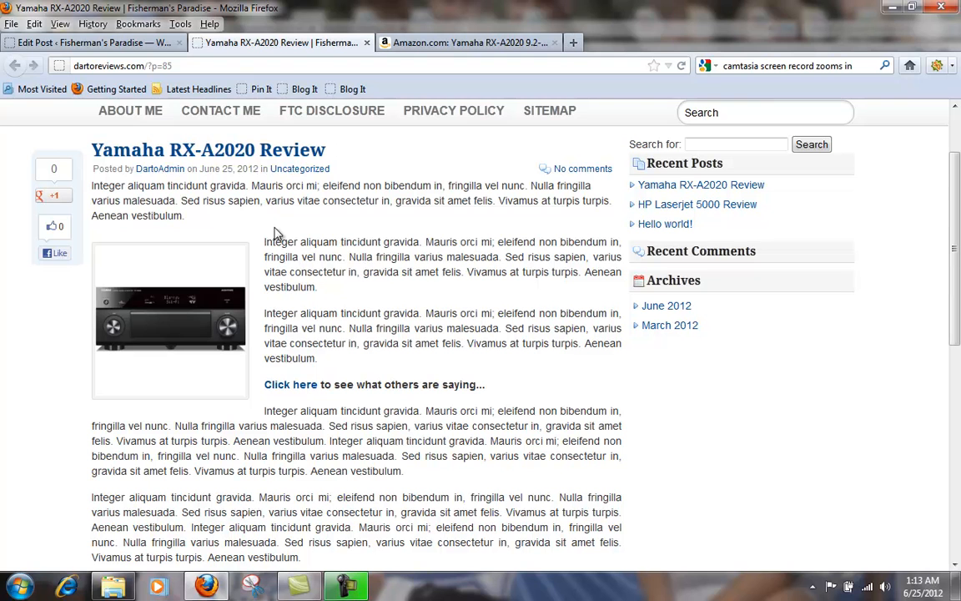
{"action": "scroll", "coordinate": [294, 318], "scroll_direction": "down", "scroll_amount": 2}
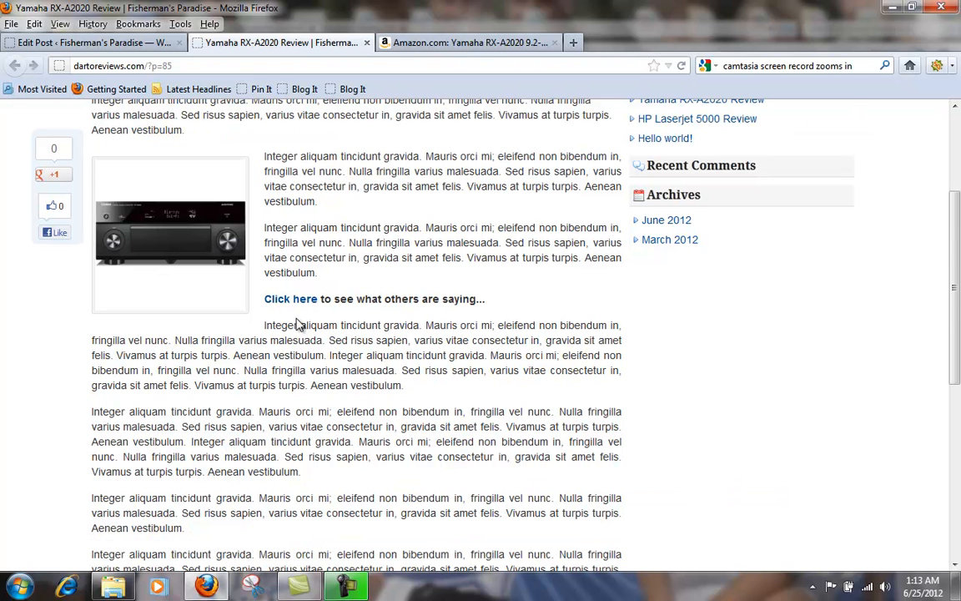
{"action": "scroll", "coordinate": [298, 323], "scroll_direction": "up", "scroll_amount": 2}
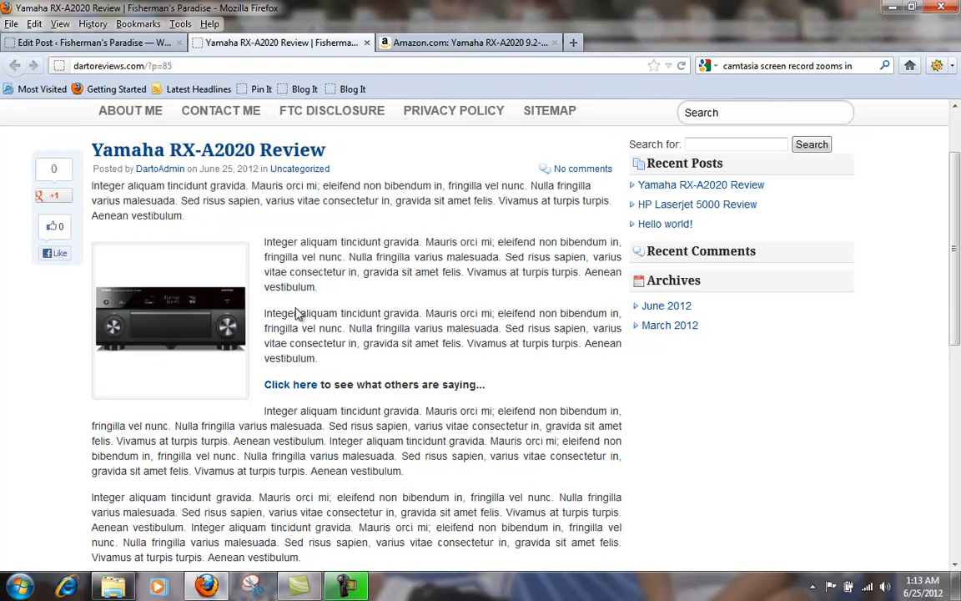
{"action": "scroll", "coordinate": [298, 331], "scroll_direction": "down", "scroll_amount": 2}
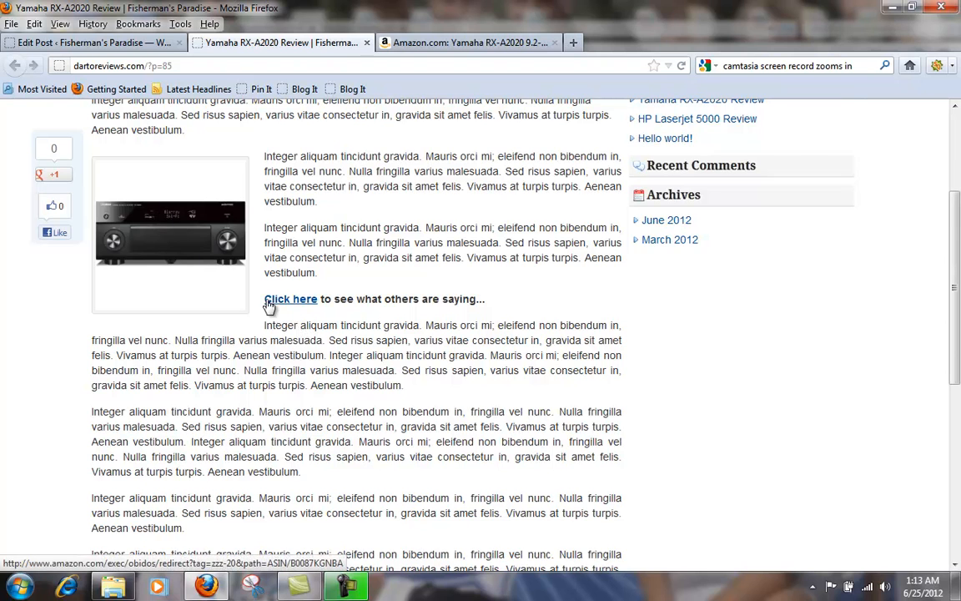
{"action": "scroll", "coordinate": [306, 317], "scroll_direction": "down", "scroll_amount": 2}
{"action": "scroll", "coordinate": [309, 320], "scroll_direction": "down", "scroll_amount": 2}
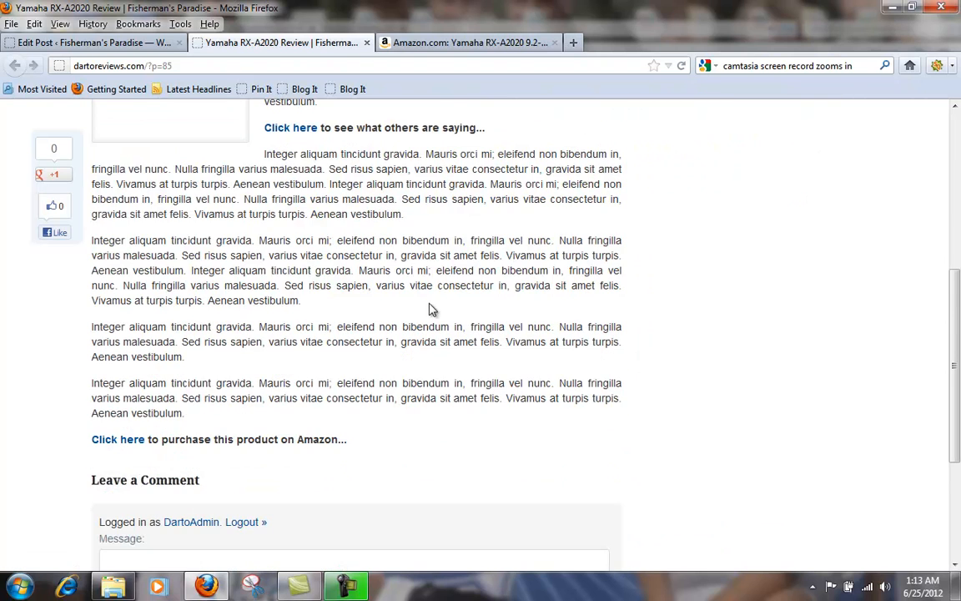
{"action": "scroll", "coordinate": [430, 308], "scroll_direction": "up", "scroll_amount": 8}
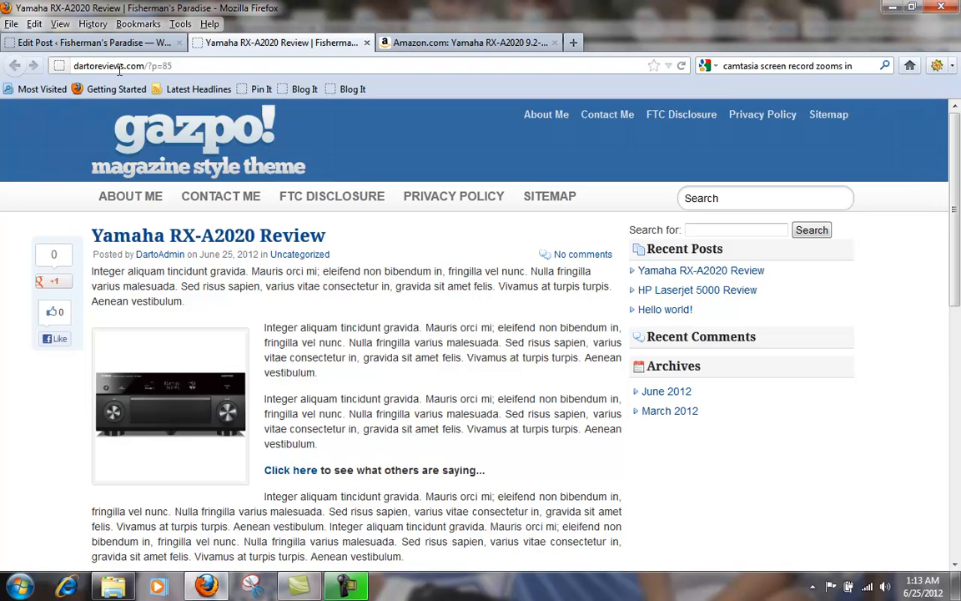
Step: Go back to the post editor, set the post template to Short Review and update the post
{"action": "key", "text": "ctrl+Page_Up"}
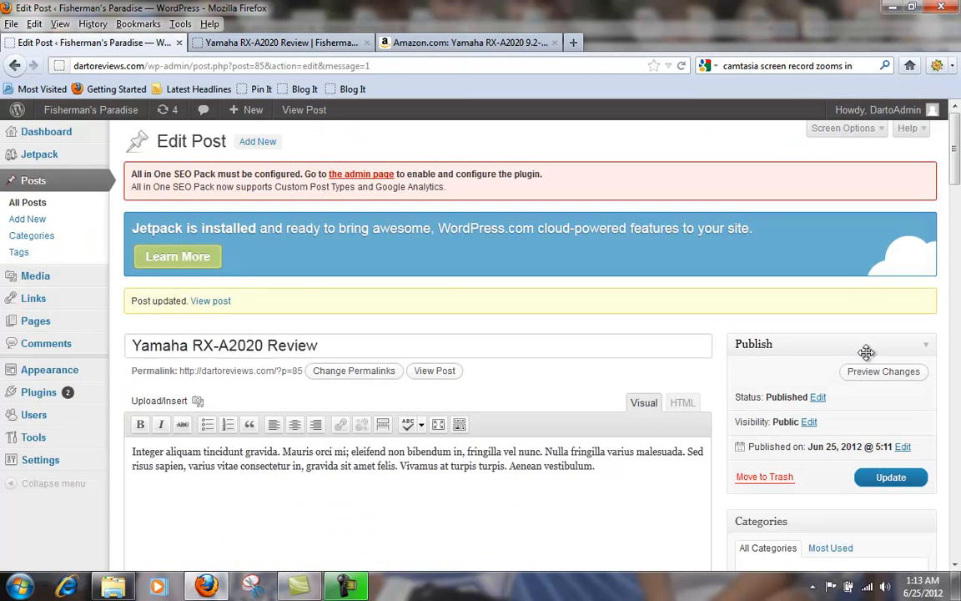
{"action": "scroll", "coordinate": [868, 350], "scroll_direction": "down", "scroll_amount": 10}
{"action": "scroll", "coordinate": [872, 373], "scroll_direction": "down", "scroll_amount": 2}
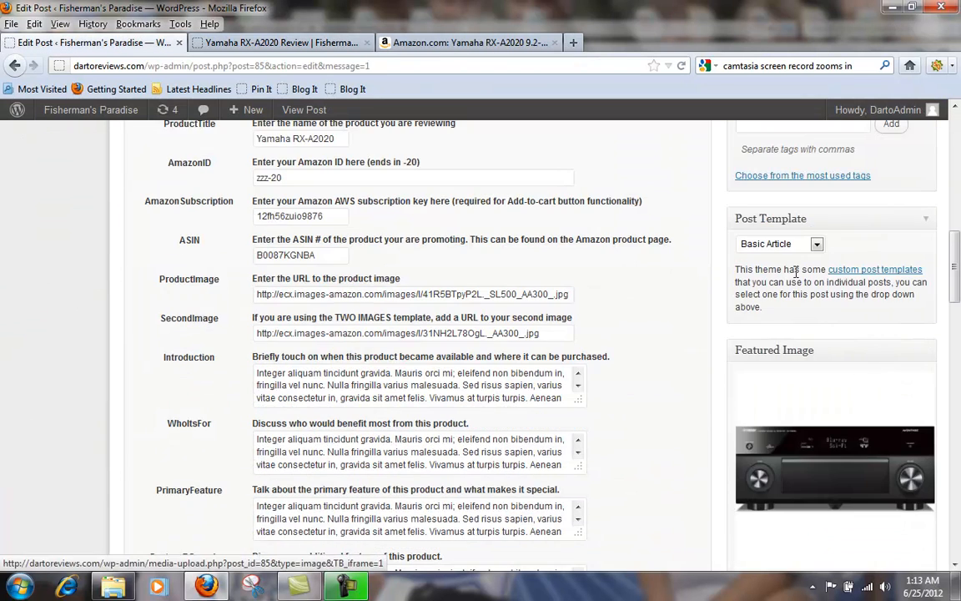
{"action": "left_click", "coordinate": [792, 245]}
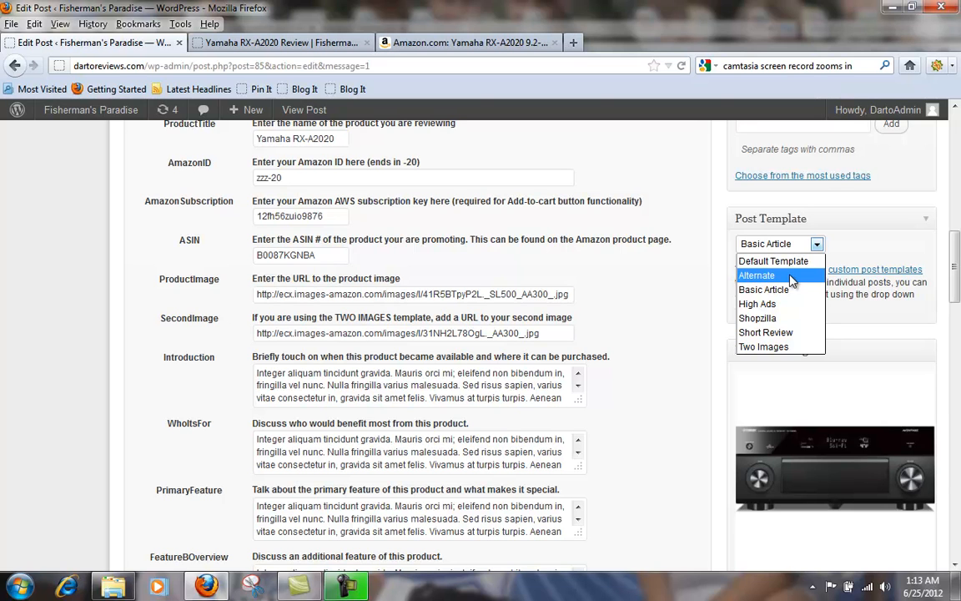
{"action": "left_click", "coordinate": [784, 333]}
{"action": "scroll", "coordinate": [957, 173], "scroll_direction": "up", "scroll_amount": 5}
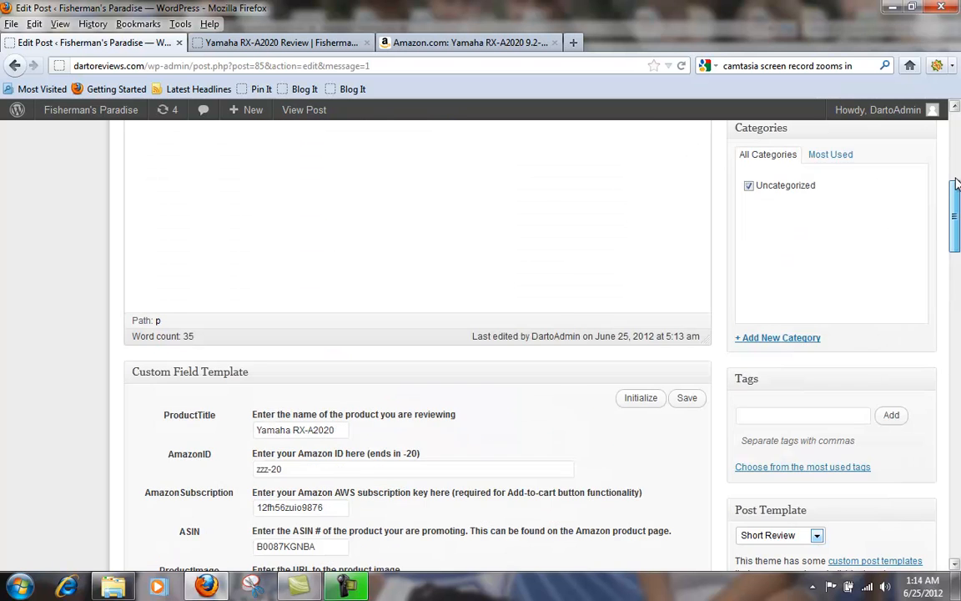
{"action": "scroll", "coordinate": [957, 173], "scroll_direction": "up", "scroll_amount": 5}
{"action": "left_click", "coordinate": [892, 449]}
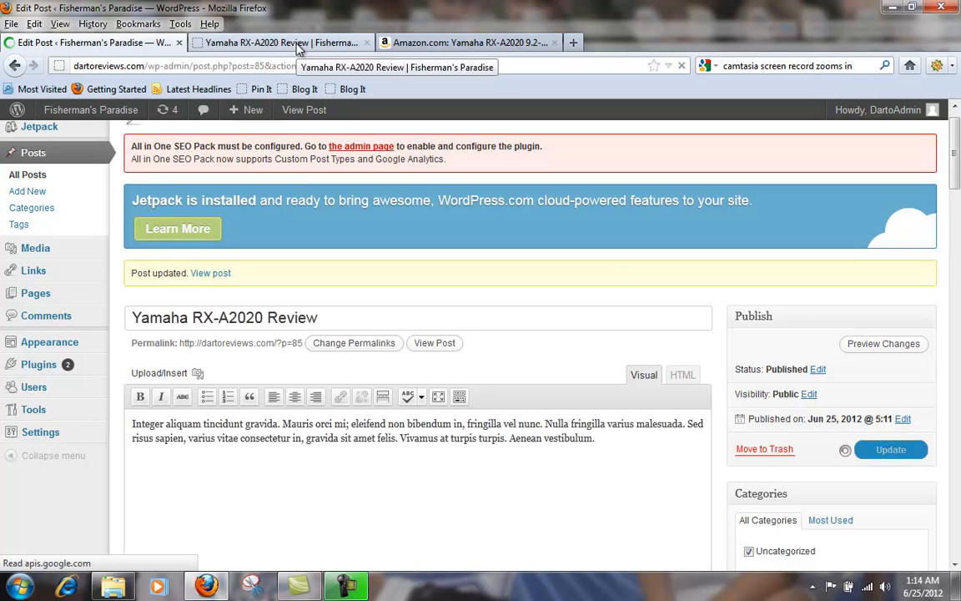
Step: Reload the published review page and examine its Short Review layout from the title and product image box down to the purchase link and comment form
{"action": "left_click", "coordinate": [299, 49]}
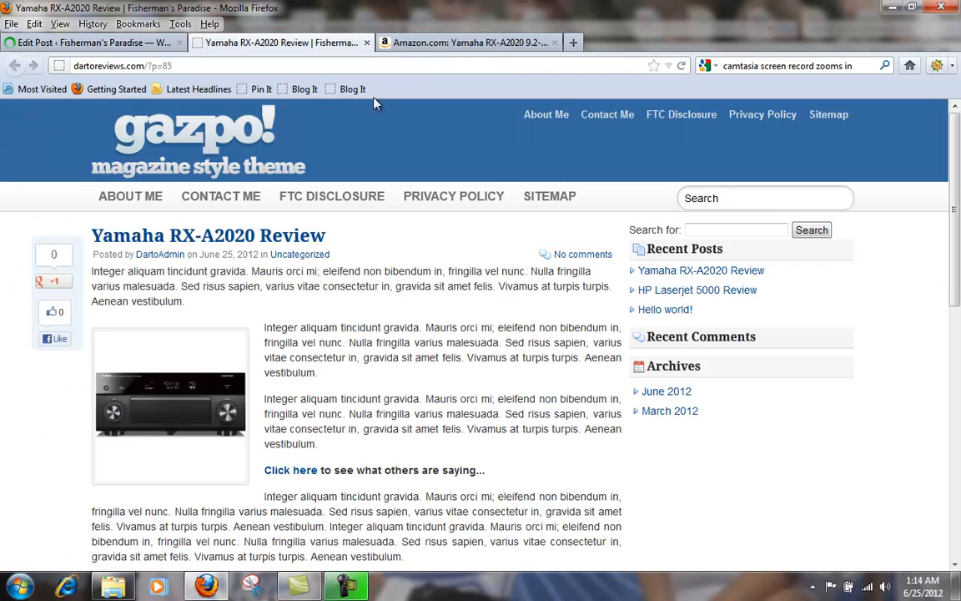
{"action": "left_click", "coordinate": [681, 65]}
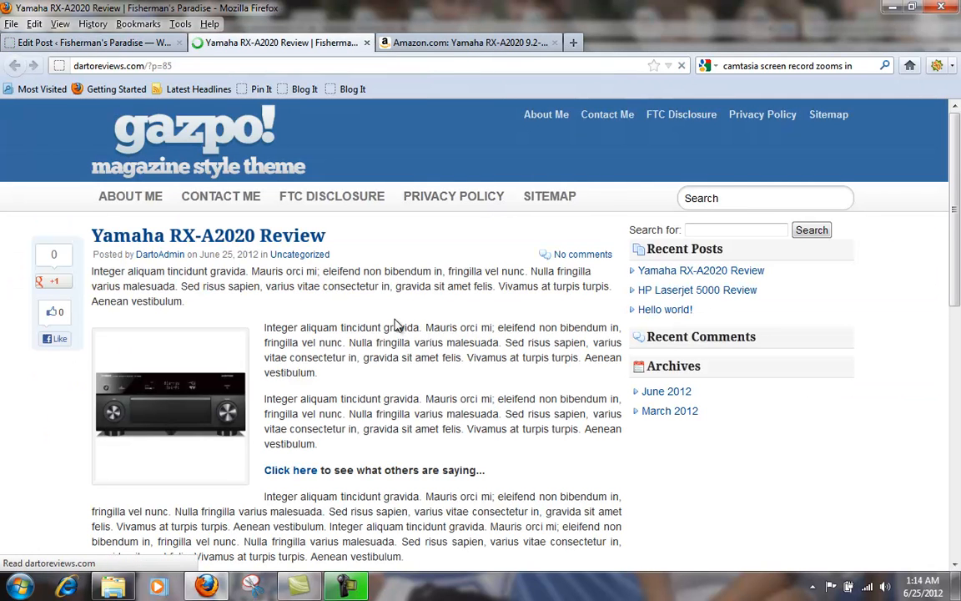
{"action": "scroll", "coordinate": [412, 322], "scroll_direction": "down", "scroll_amount": 5}
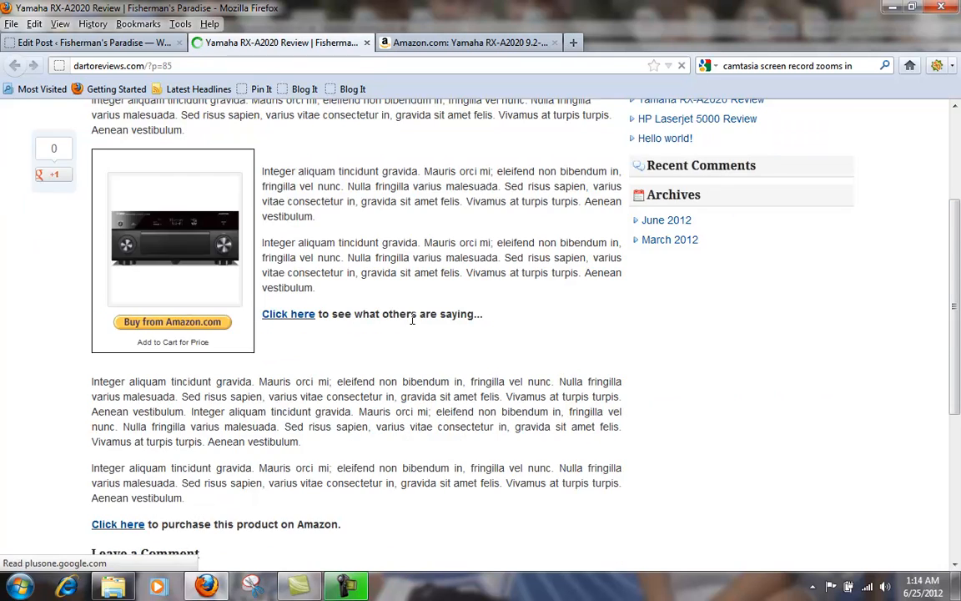
{"action": "scroll", "coordinate": [412, 318], "scroll_direction": "up", "scroll_amount": 2}
{"action": "scroll", "coordinate": [204, 159], "scroll_direction": "up", "scroll_amount": 2}
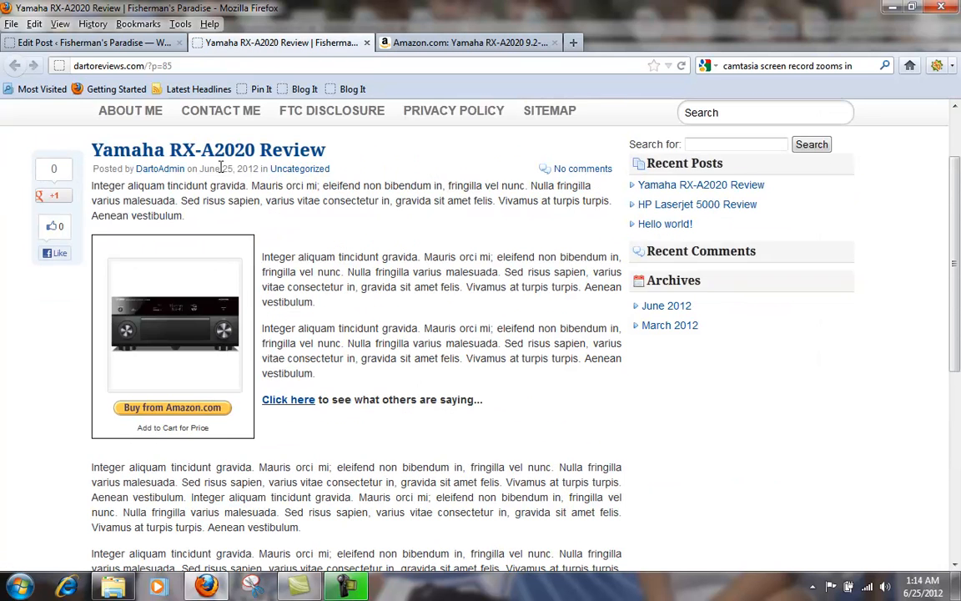
{"action": "scroll", "coordinate": [380, 329], "scroll_direction": "down", "scroll_amount": 3}
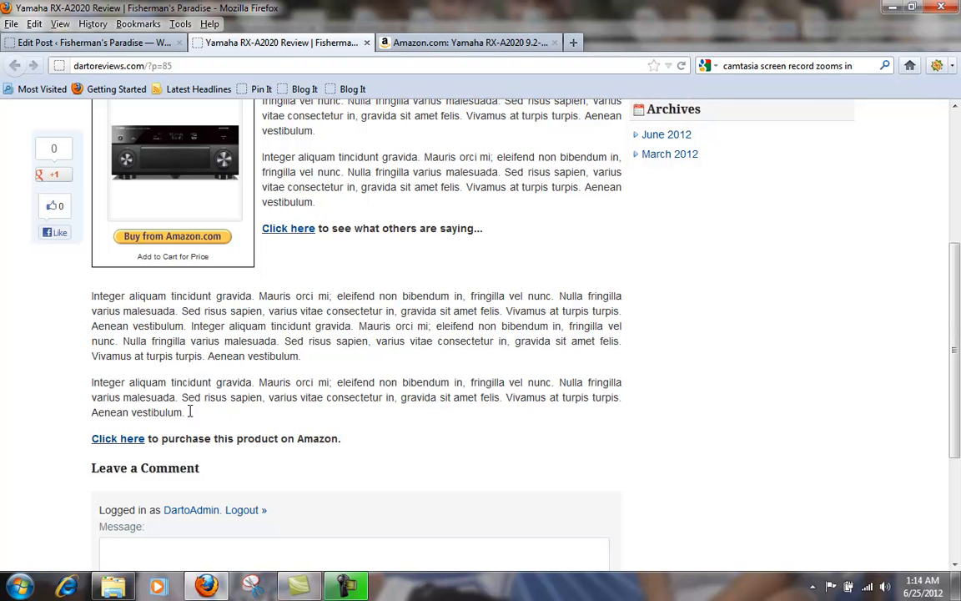
{"action": "scroll", "coordinate": [212, 418], "scroll_direction": "down", "scroll_amount": 3}
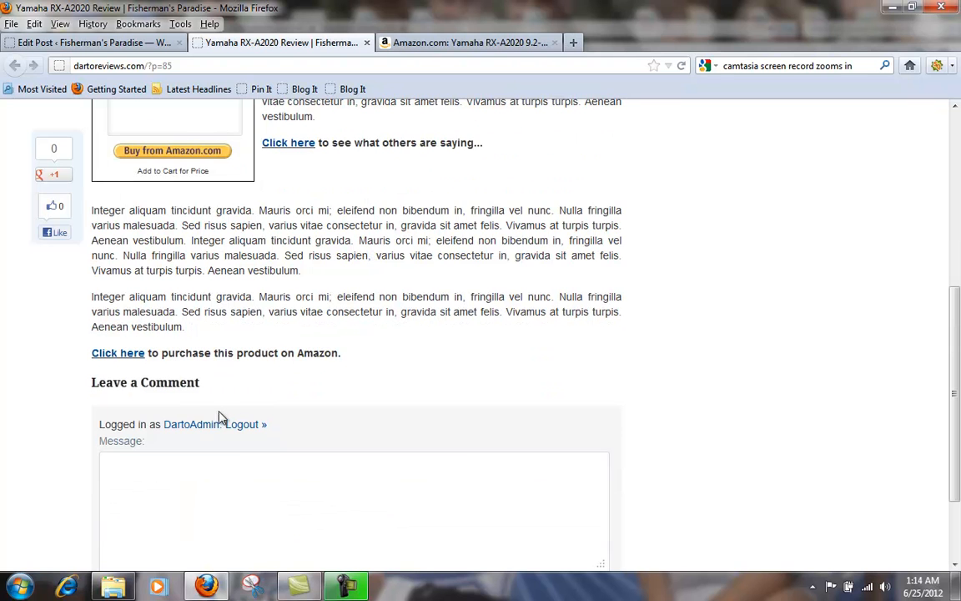
{"action": "scroll", "coordinate": [252, 413], "scroll_direction": "up", "scroll_amount": 4}
{"action": "scroll", "coordinate": [256, 417], "scroll_direction": "up", "scroll_amount": 3}
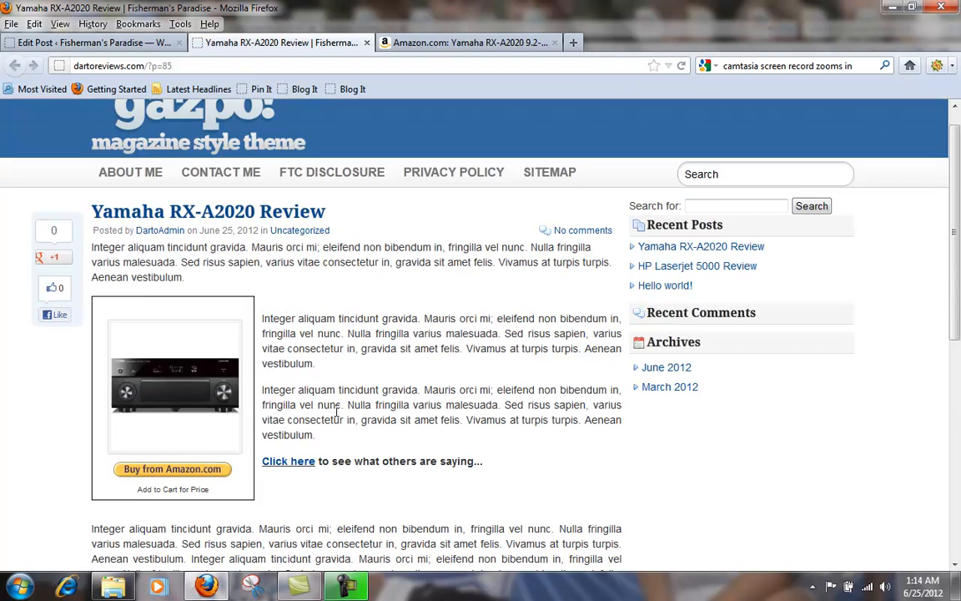
{"action": "scroll", "coordinate": [330, 365], "scroll_direction": "down", "scroll_amount": 3}
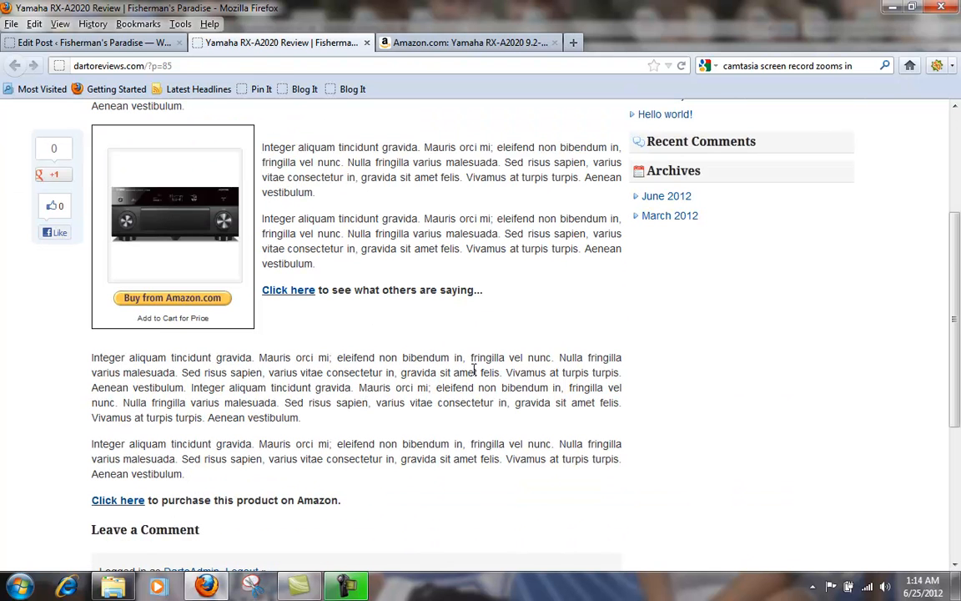
{"action": "scroll", "coordinate": [475, 369], "scroll_direction": "up", "scroll_amount": 3}
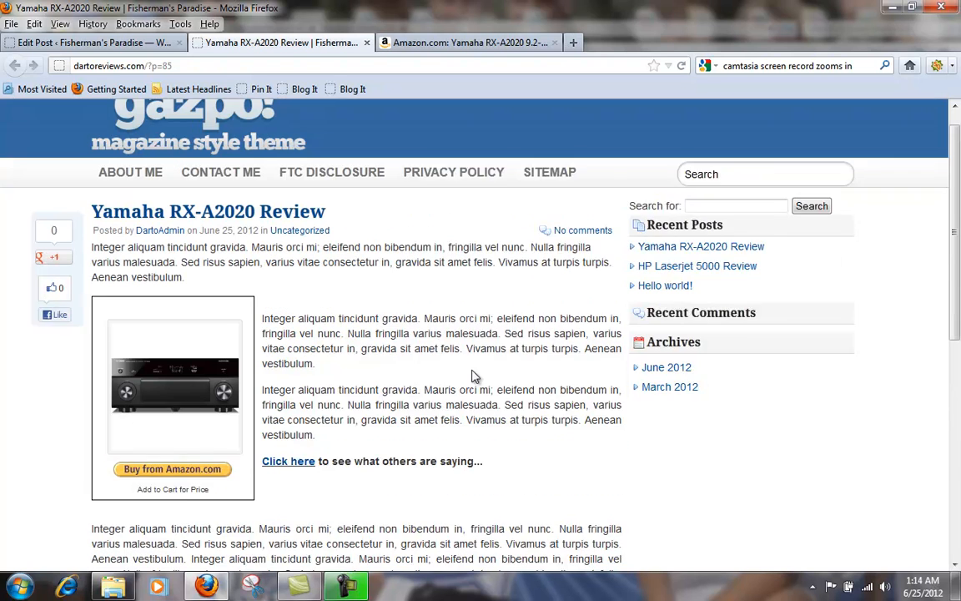